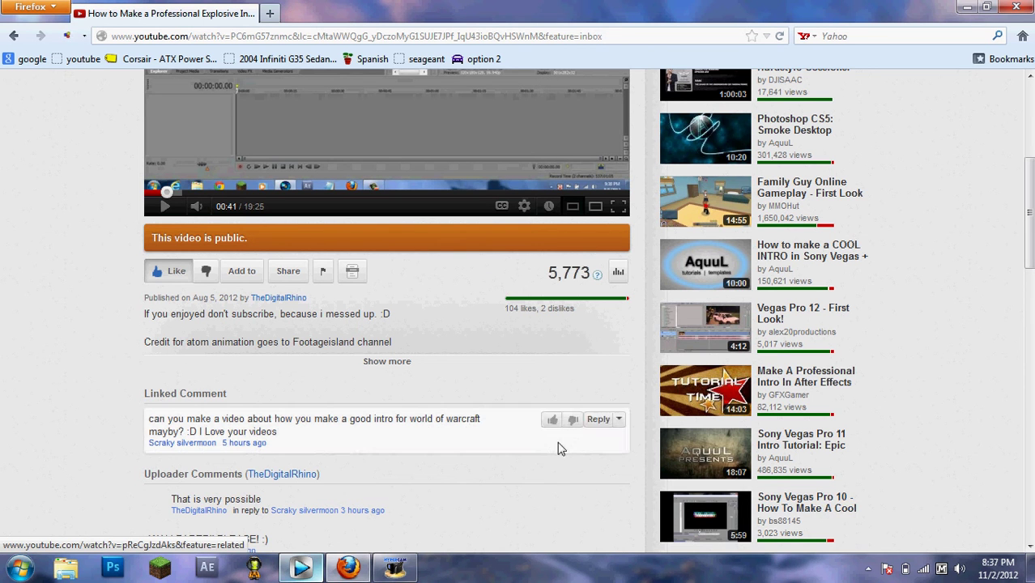
- Close the browser and restore Wow intro test.wmv from the Recycle Bin to the desktop
click(1026, 6)
drag(378, 108, 424, 405)
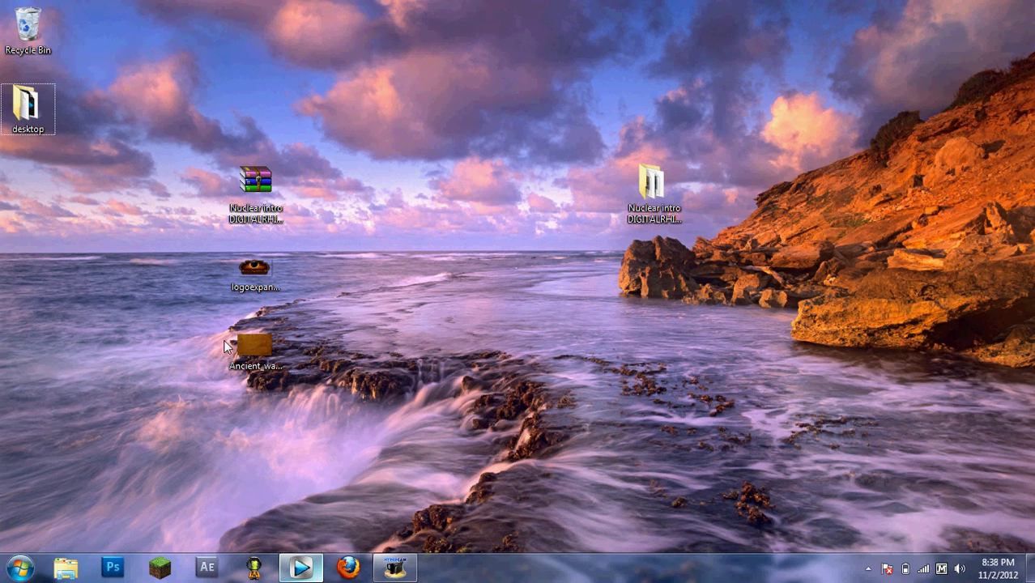
double_click(27, 28)
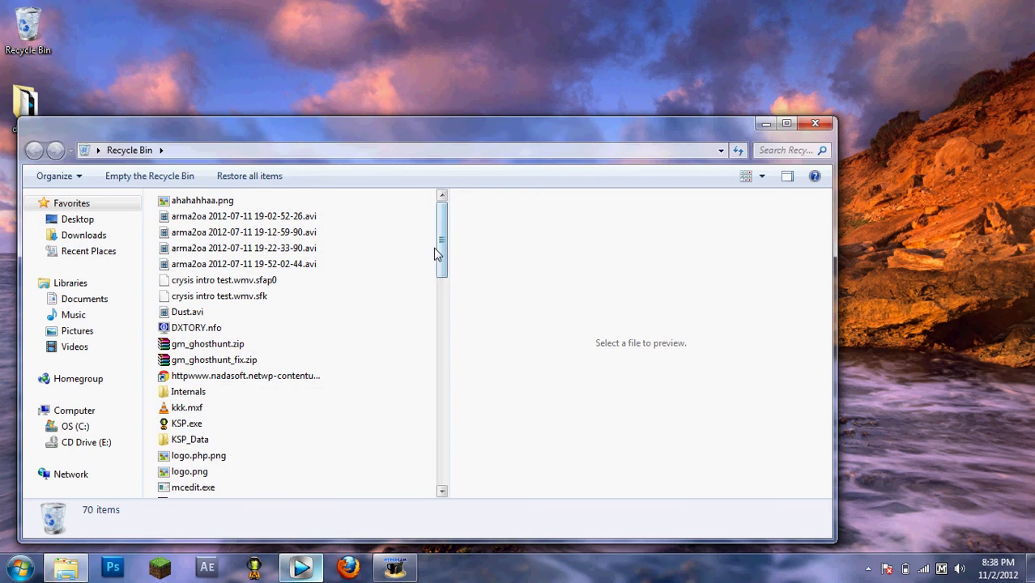
drag(442, 253, 441, 481)
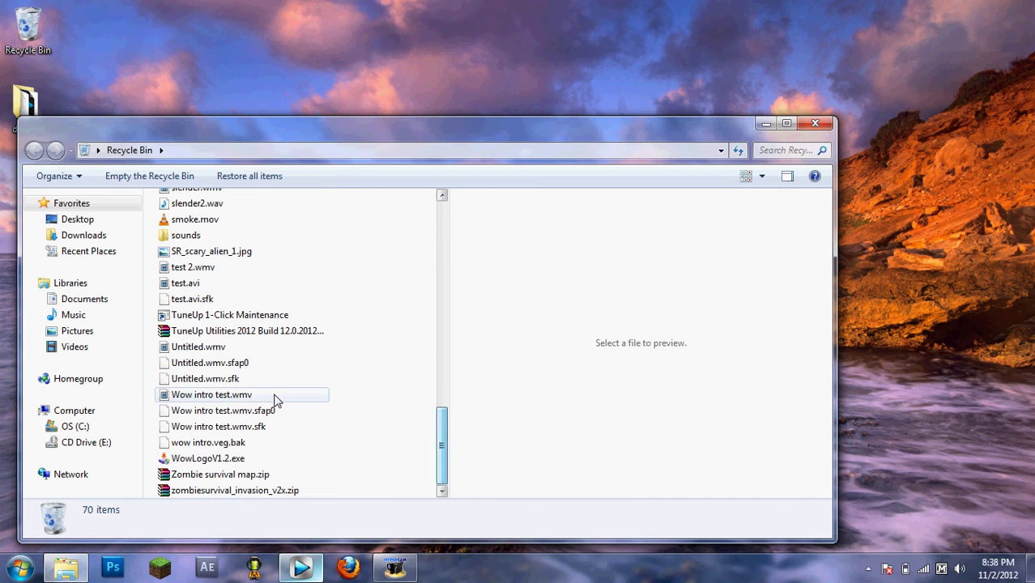
click(273, 397)
drag(273, 397, 309, 98)
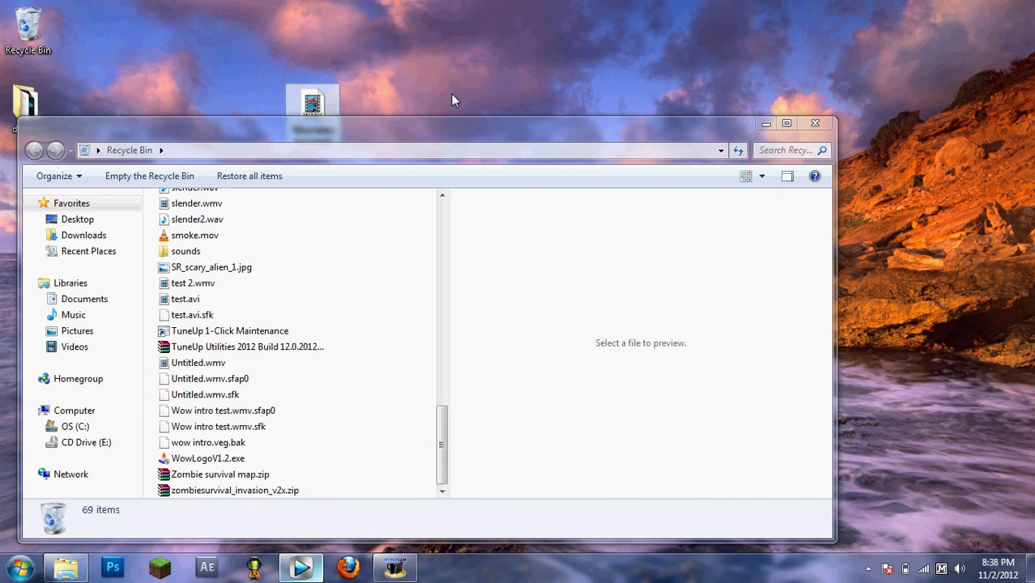
click(815, 123)
- Play the restored Wow intro test.wmv video and close the media player
double_click(312, 113)
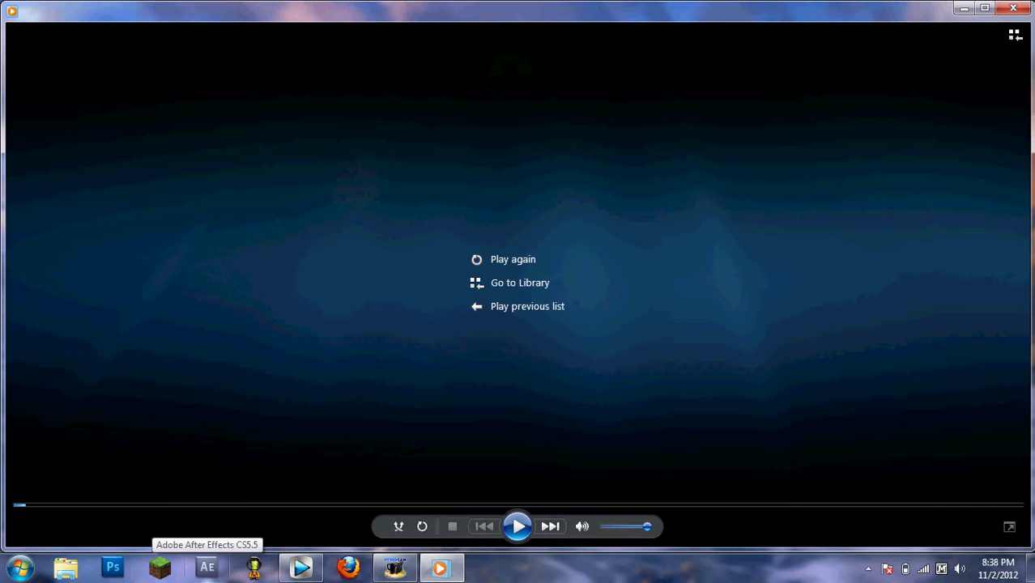
click(1015, 8)
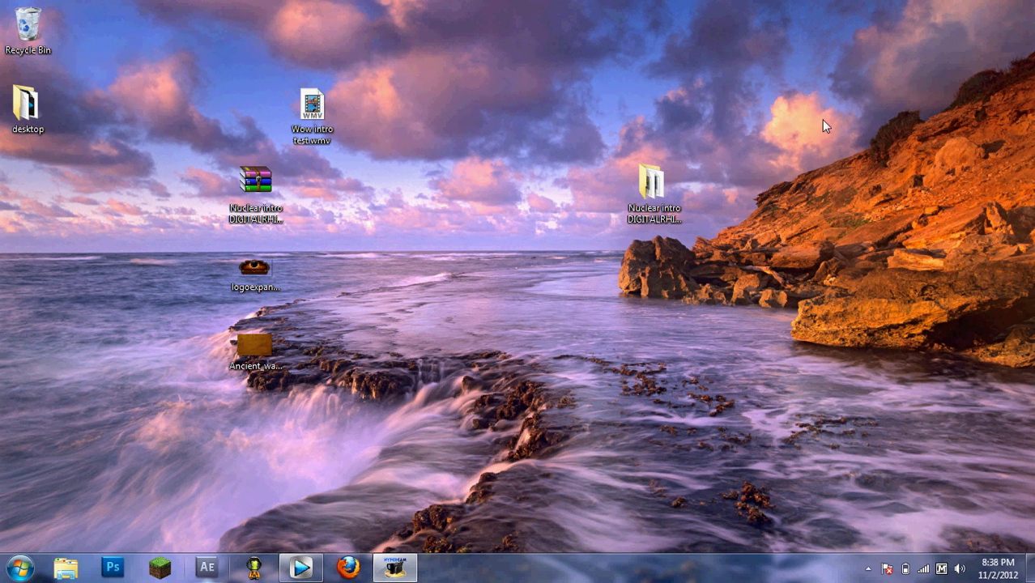
- Rearrange the desktop by moving the Nuclear intro DIGITALRHINO folder and archive up beside the video, and logoexpand02.png away from the wallpaper image
drag(654, 194, 543, 117)
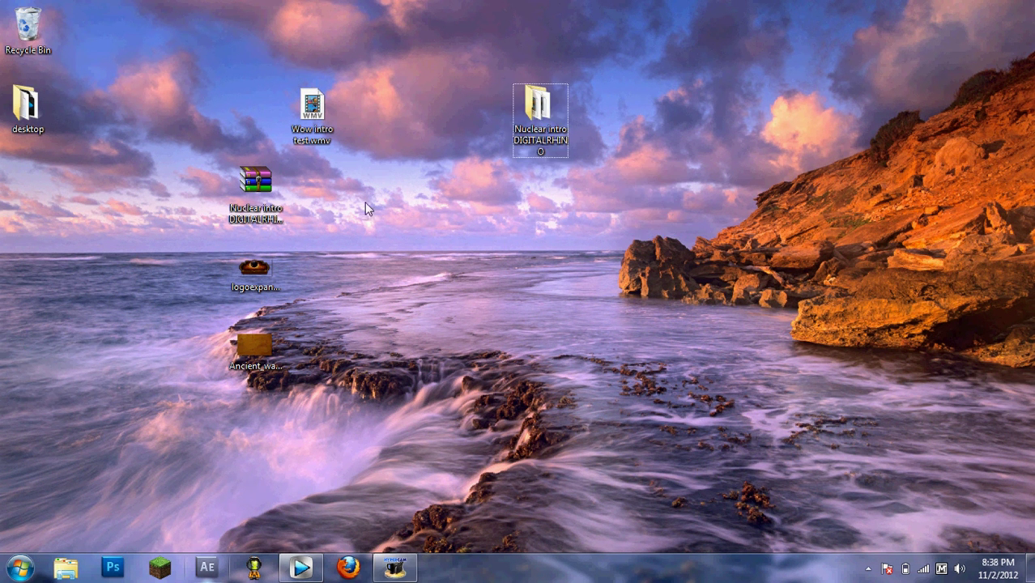
drag(256, 191, 199, 113)
click(200, 195)
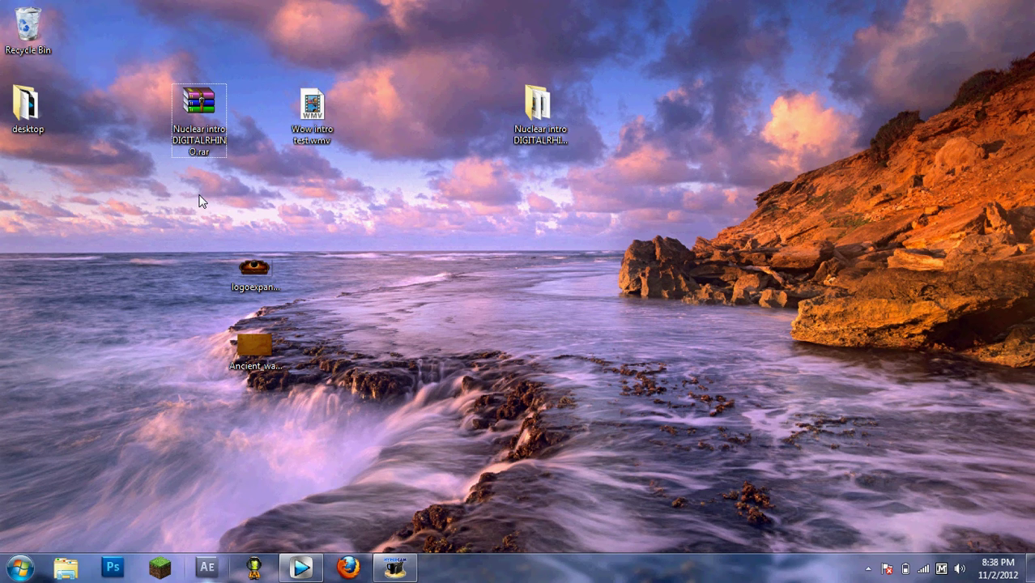
click(254, 269)
drag(254, 269, 401, 235)
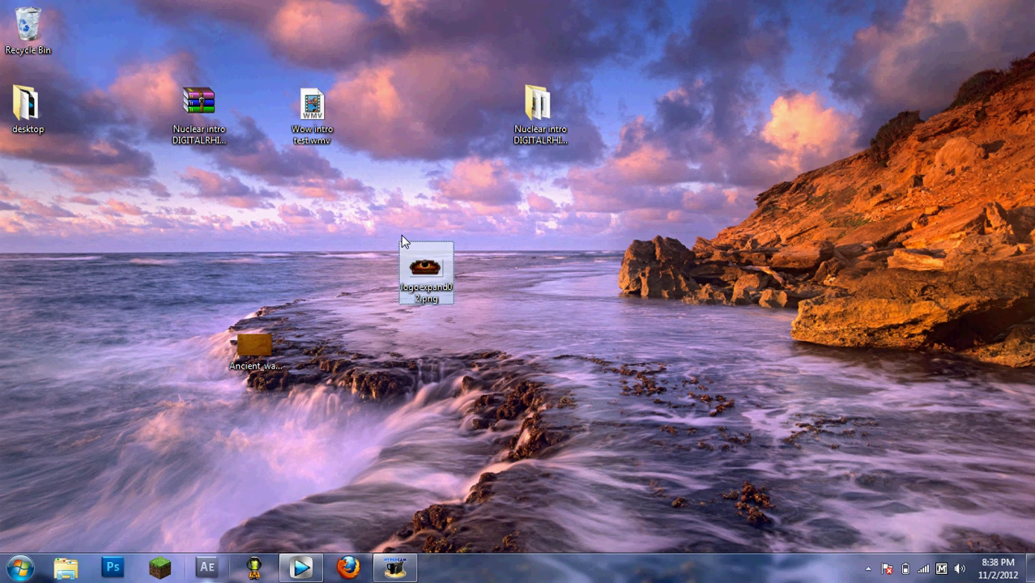
- Preview the images logoexpand02.png and Ancient_wallpapers_194.jpg from the desktop
double_click(423, 265)
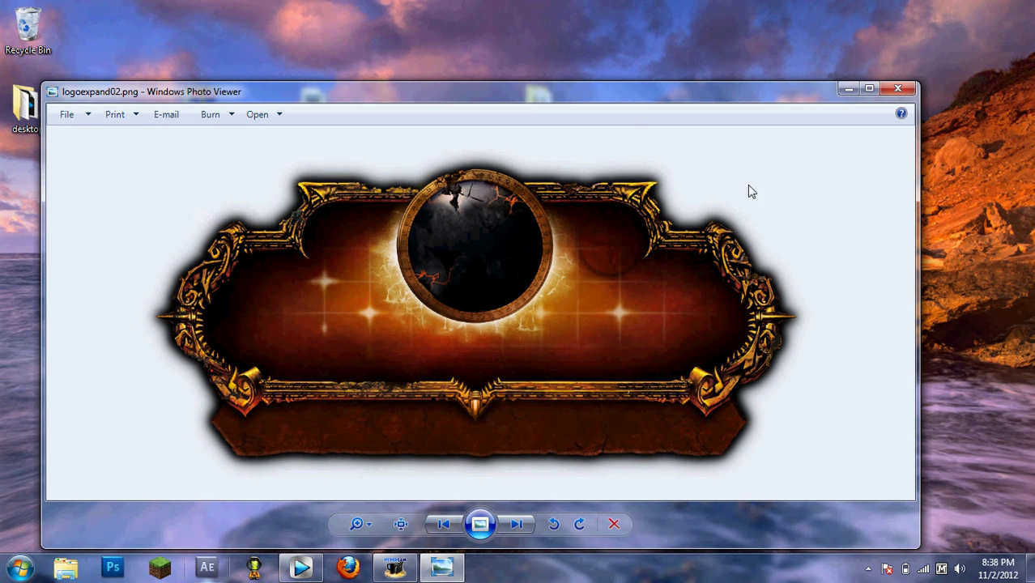
click(897, 89)
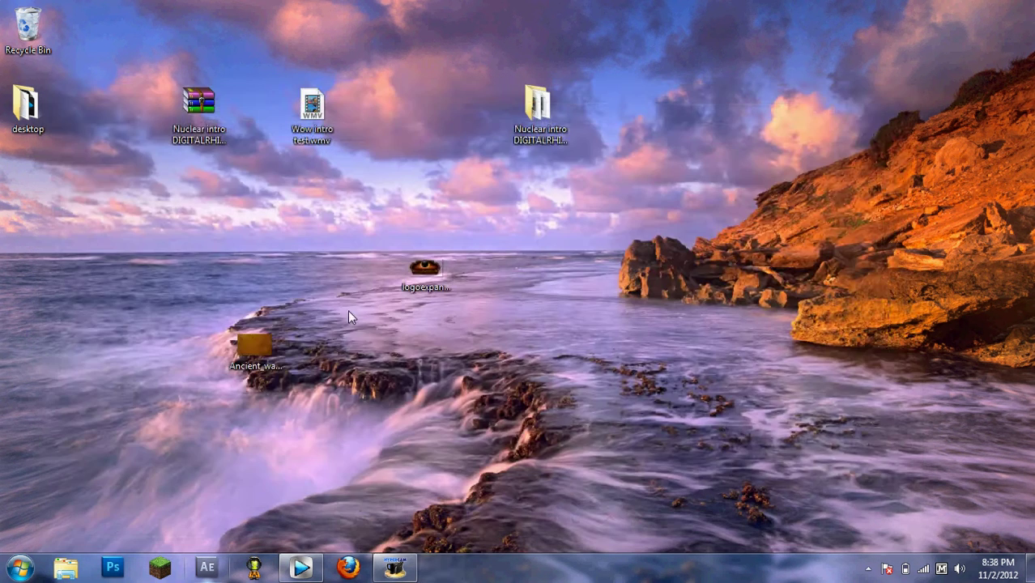
double_click(255, 349)
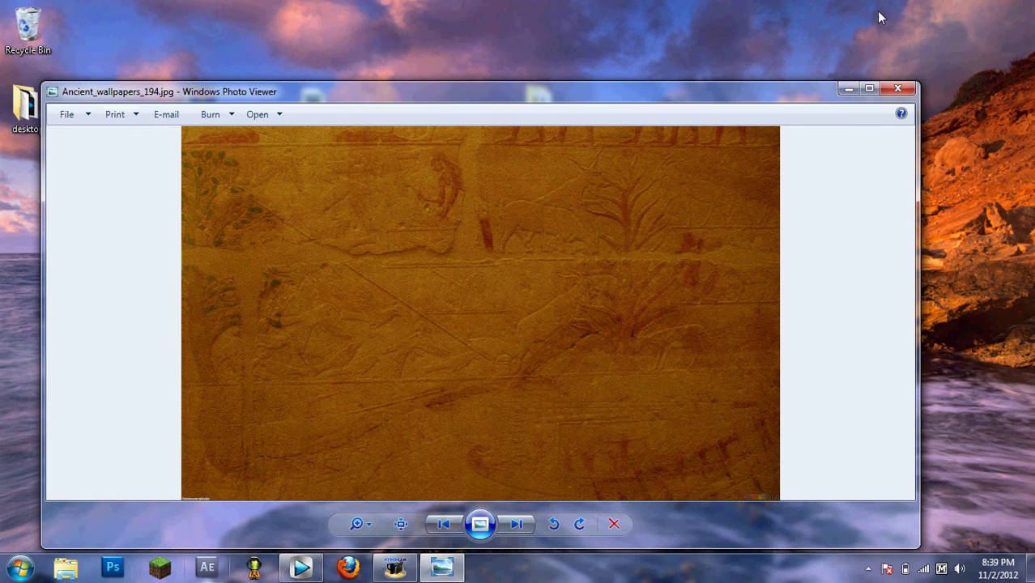
click(898, 87)
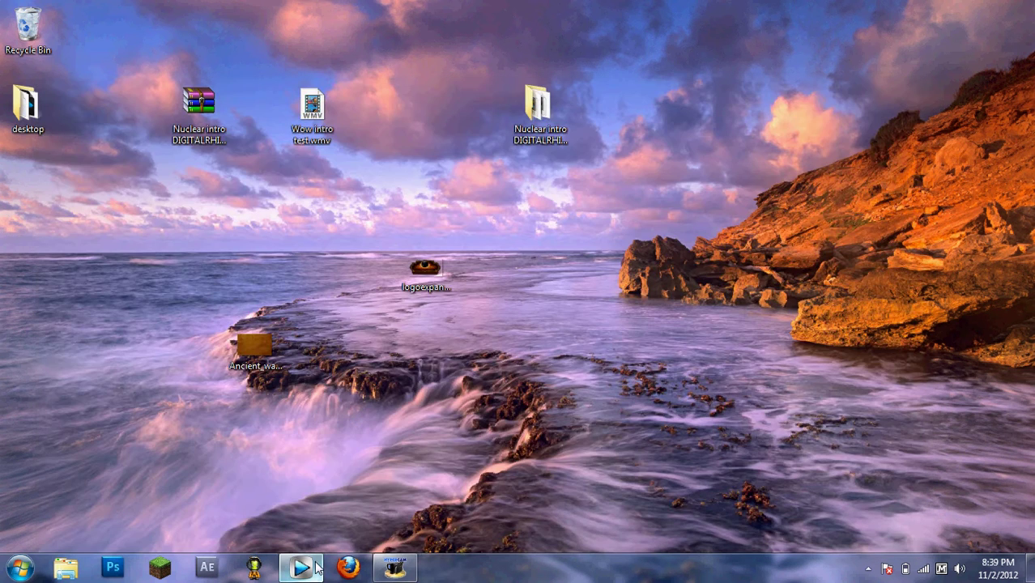
- Switch to Vegas Pro and review the video settings in the project properties
click(302, 567)
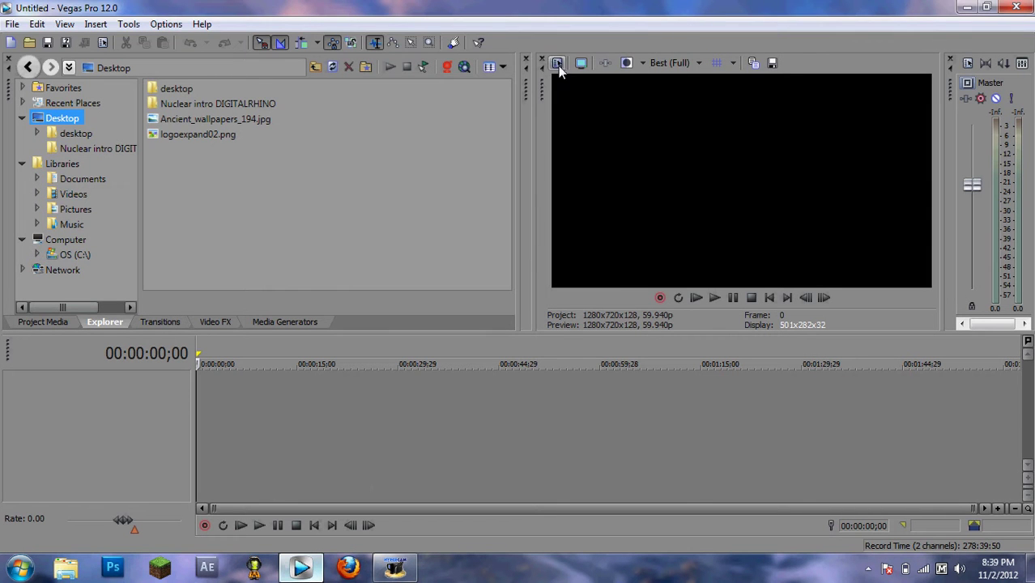
click(558, 64)
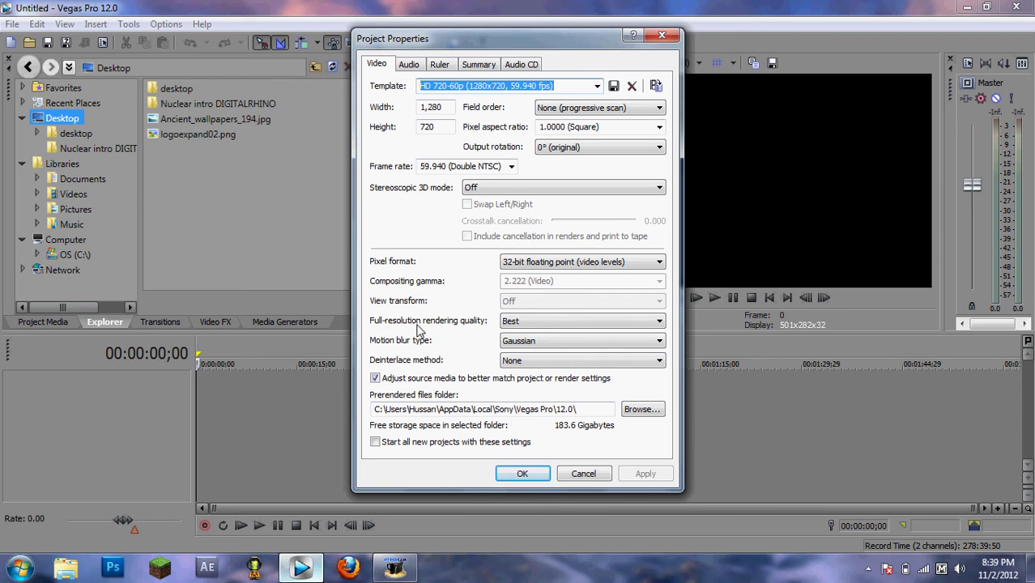
click(663, 36)
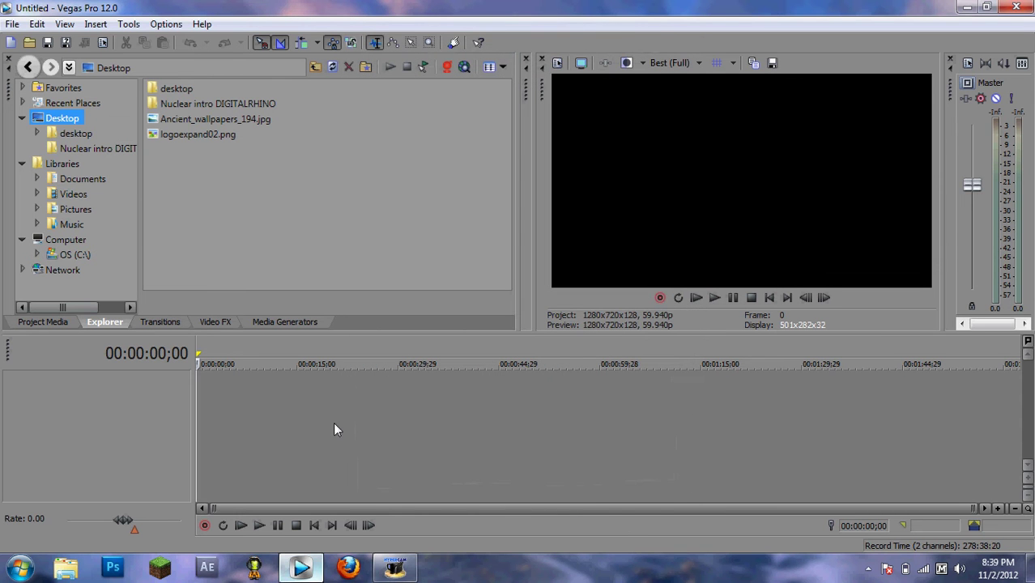
- Insert a video track and place Ancient_wallpapers_194.jpg at its start
right_click(334, 424)
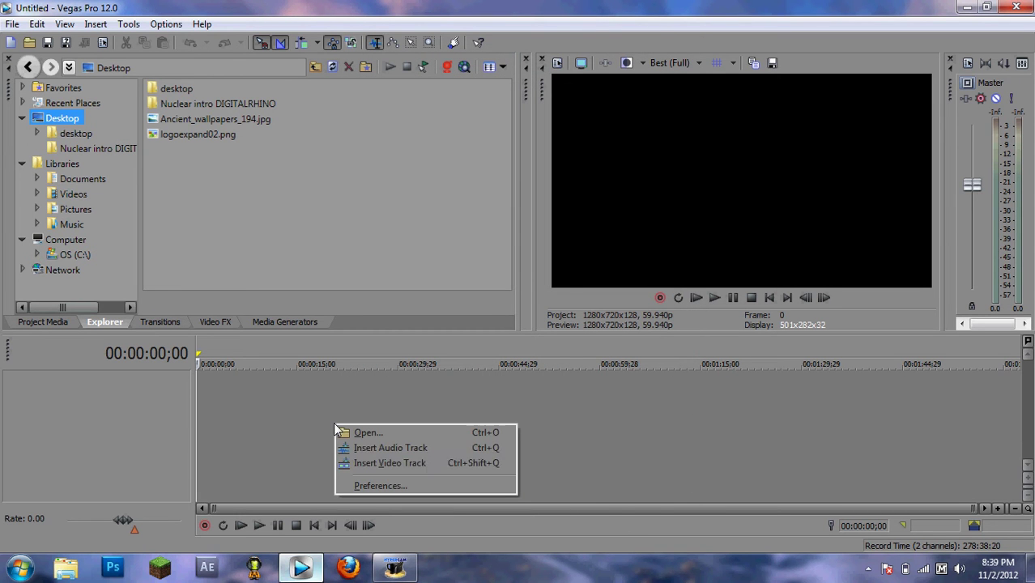
click(395, 464)
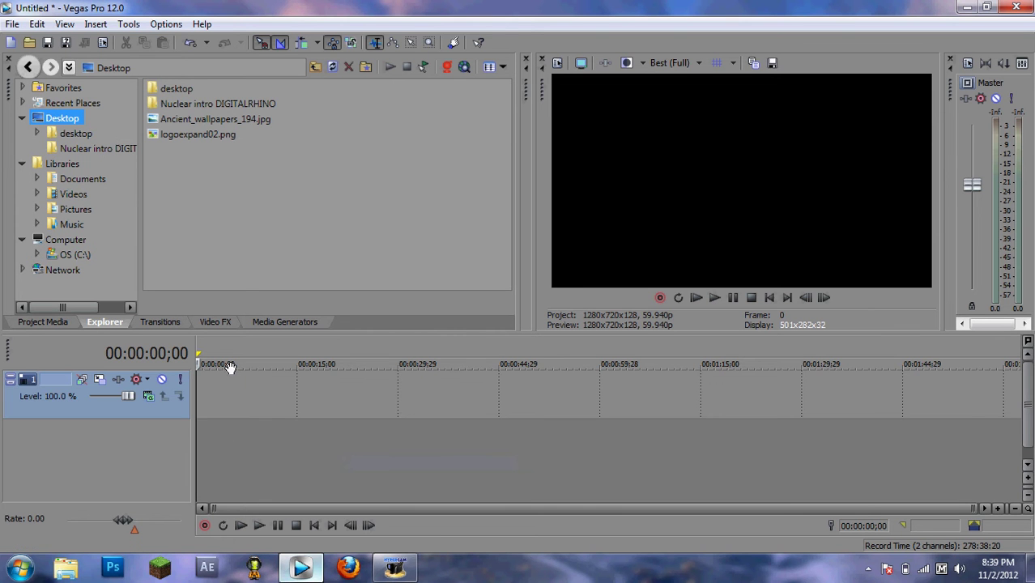
click(176, 123)
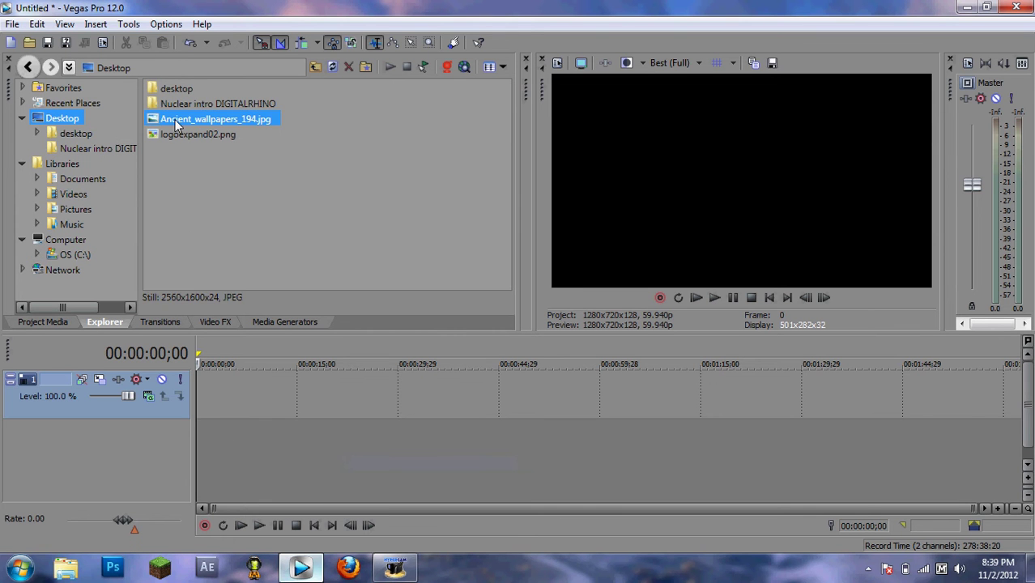
drag(175, 128, 170, 411)
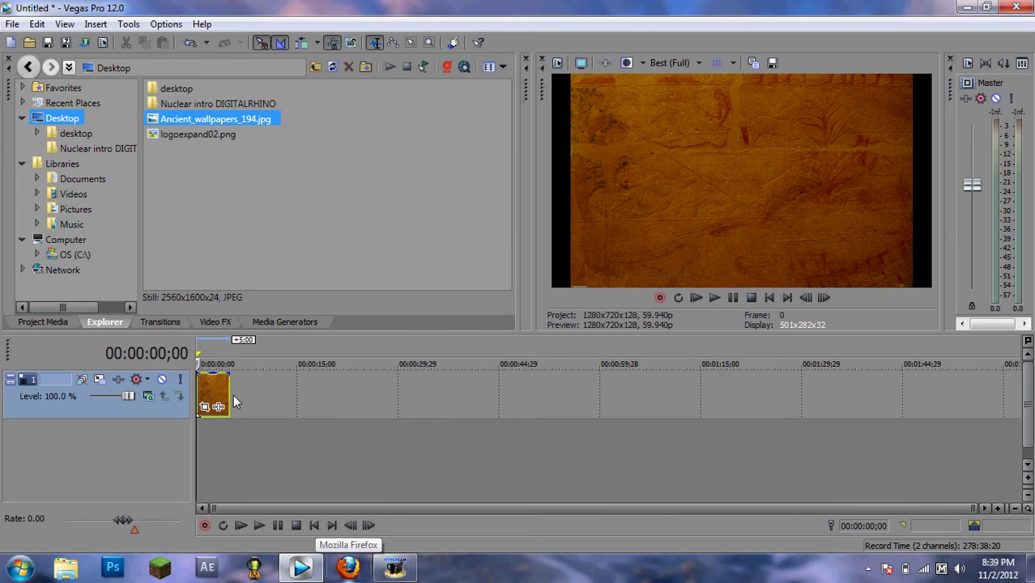
- Extend the wallpaper clip to end at about 00:00:17;01 on the timeline
drag(230, 395, 310, 395)
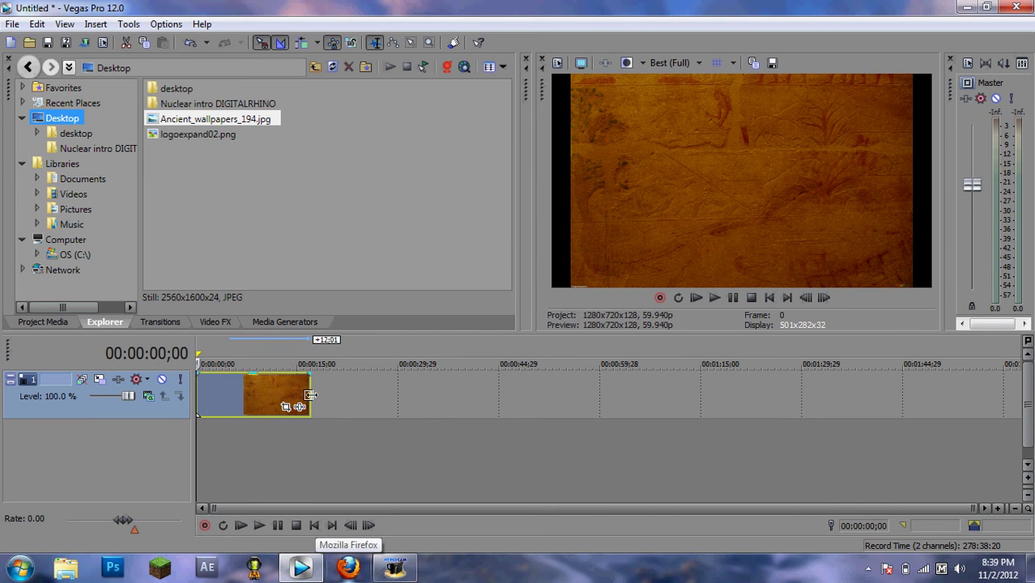
click(308, 348)
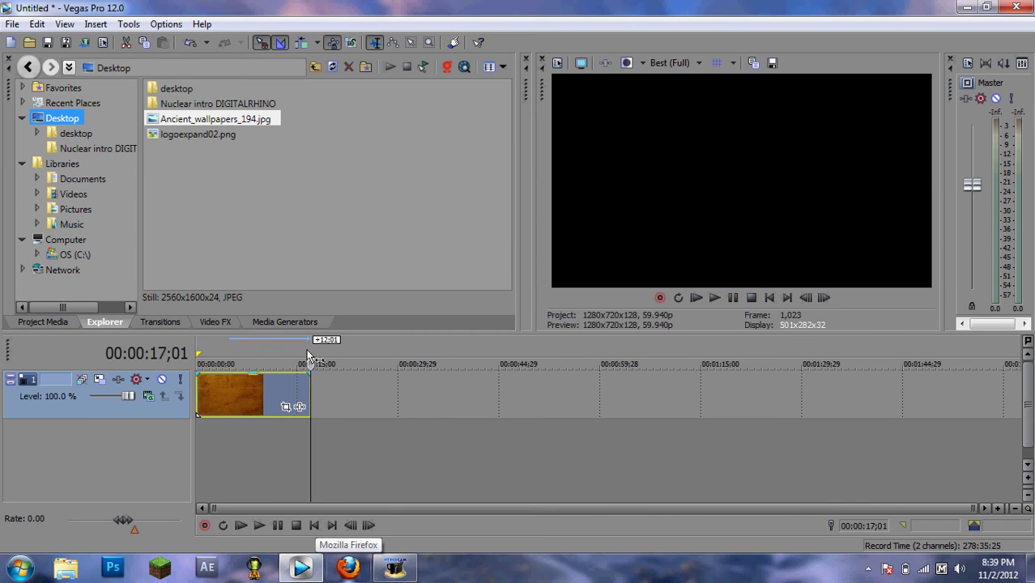
click(218, 349)
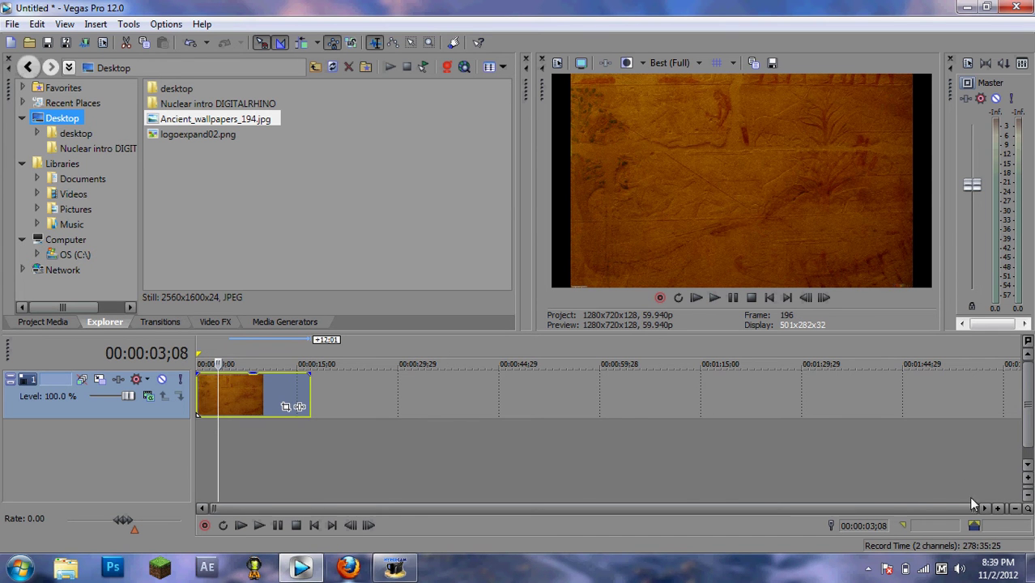
- Turn off Maintain aspect ratio for the wallpaper clip so the image fills the frame
drag(973, 509, 529, 511)
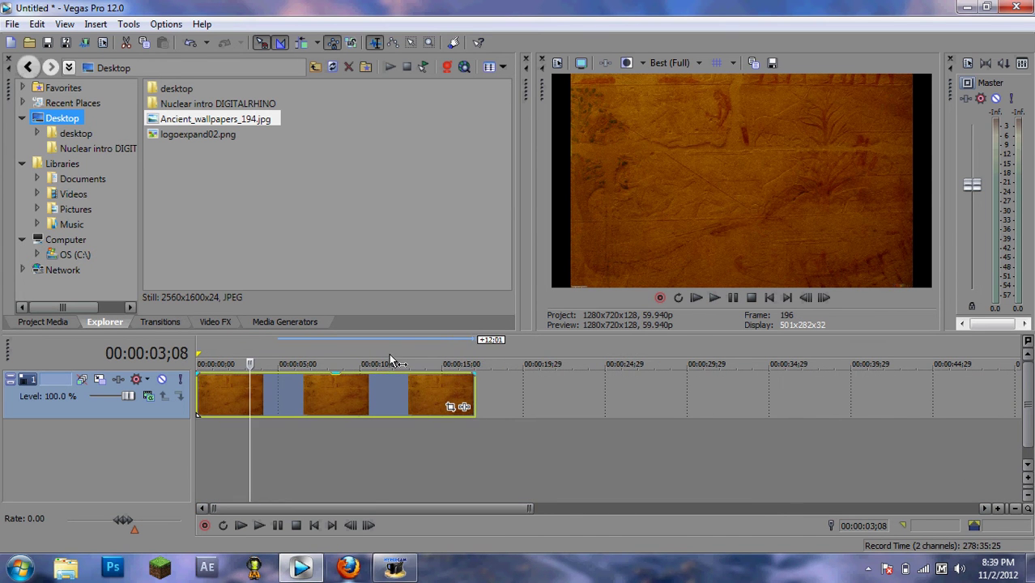
right_click(367, 393)
click(412, 541)
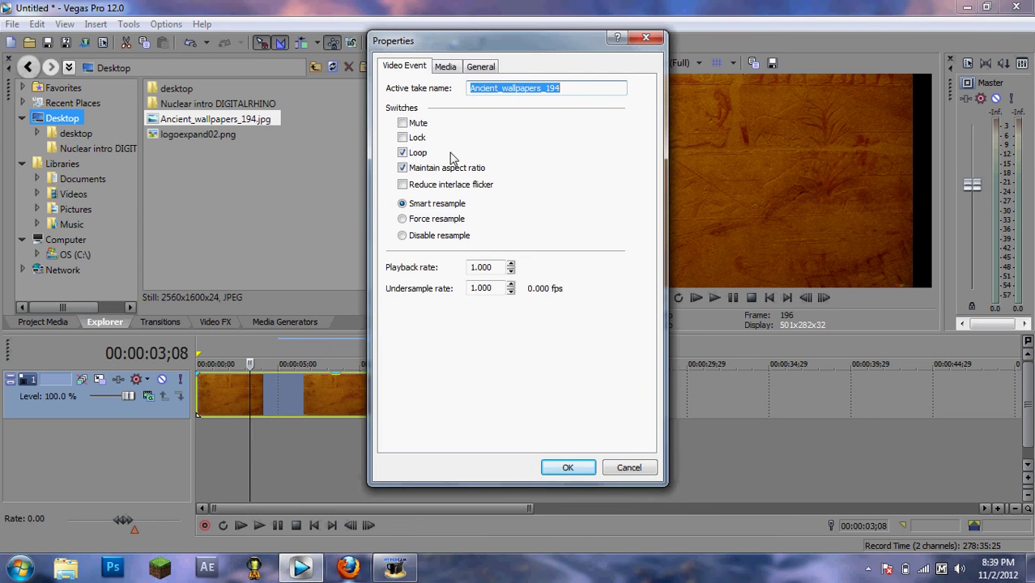
click(402, 169)
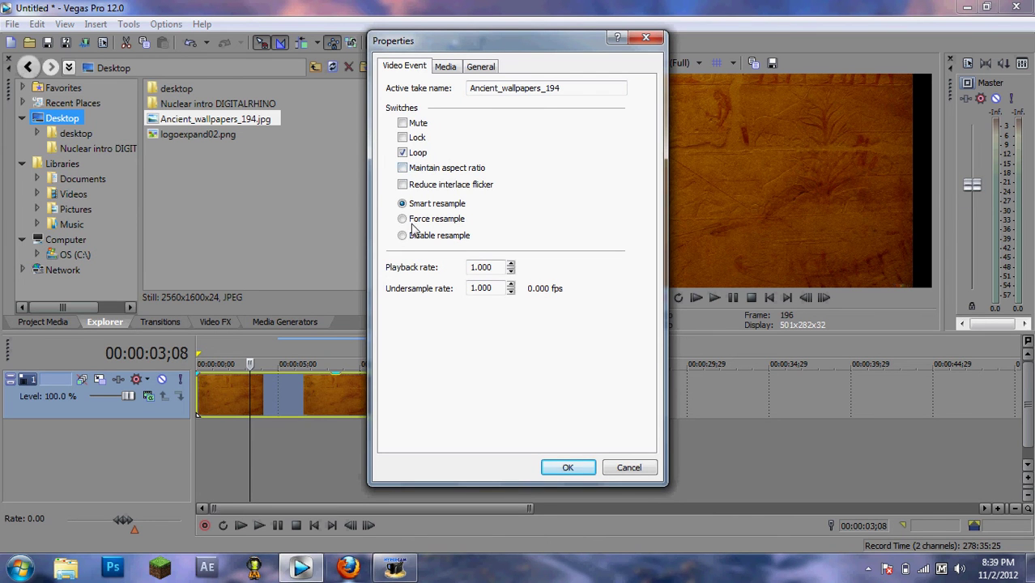
click(568, 469)
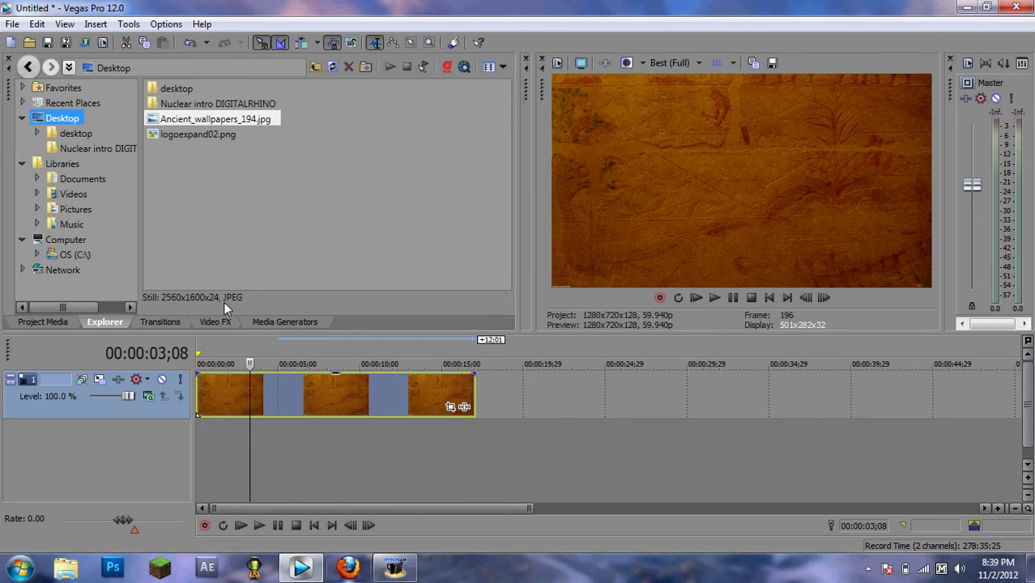
- Add the Light Rays effect with the Cyan Spotlight preset to the wallpaper clip and disable it
click(214, 321)
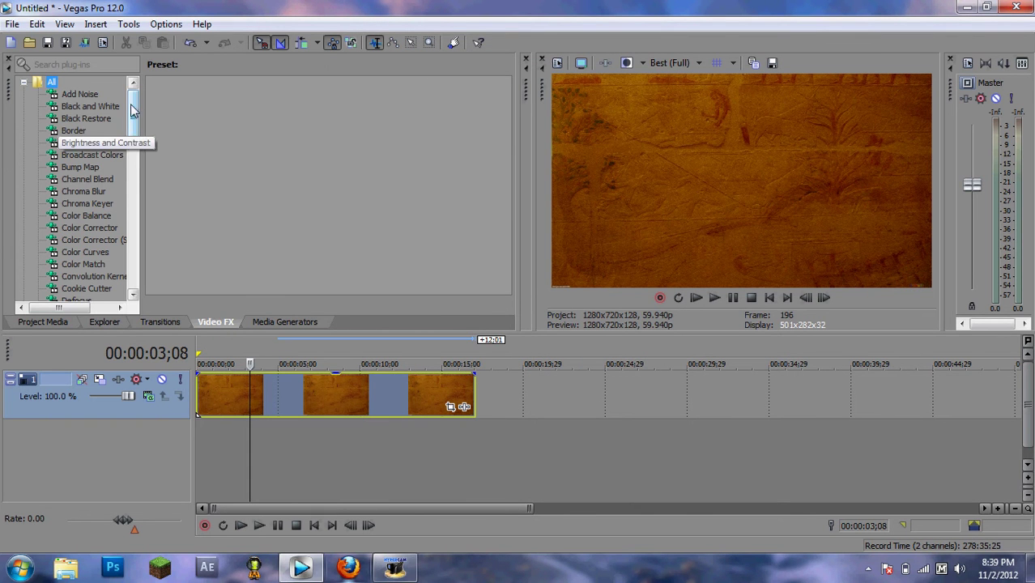
scroll(134, 127, down, 2)
drag(134, 127, 134, 201)
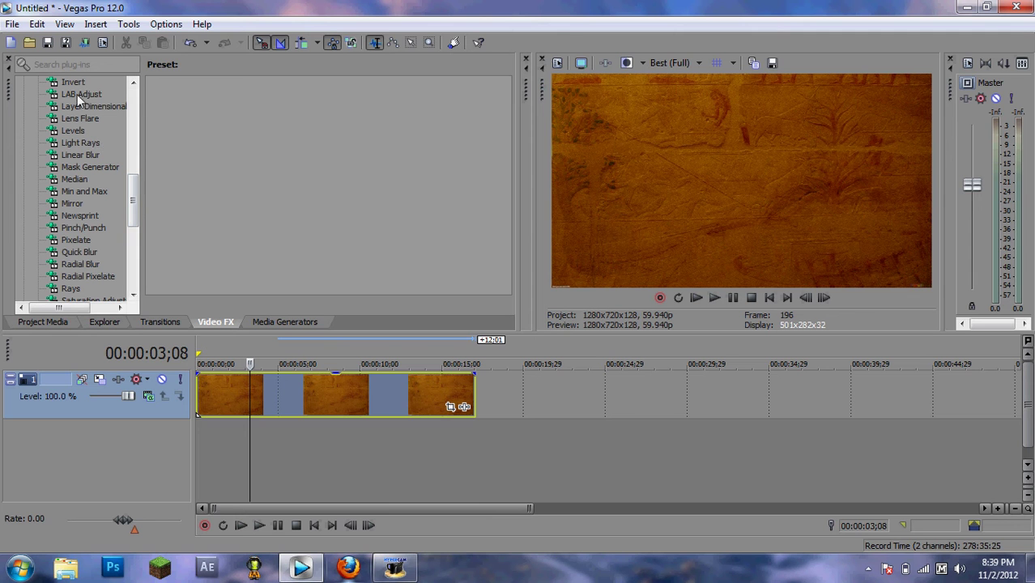
click(90, 143)
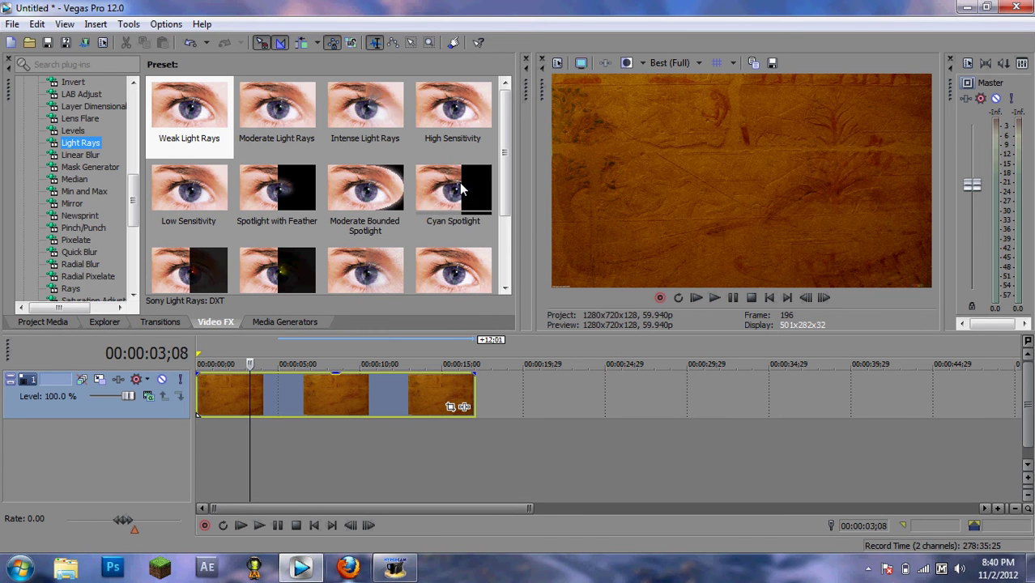
drag(459, 188, 295, 393)
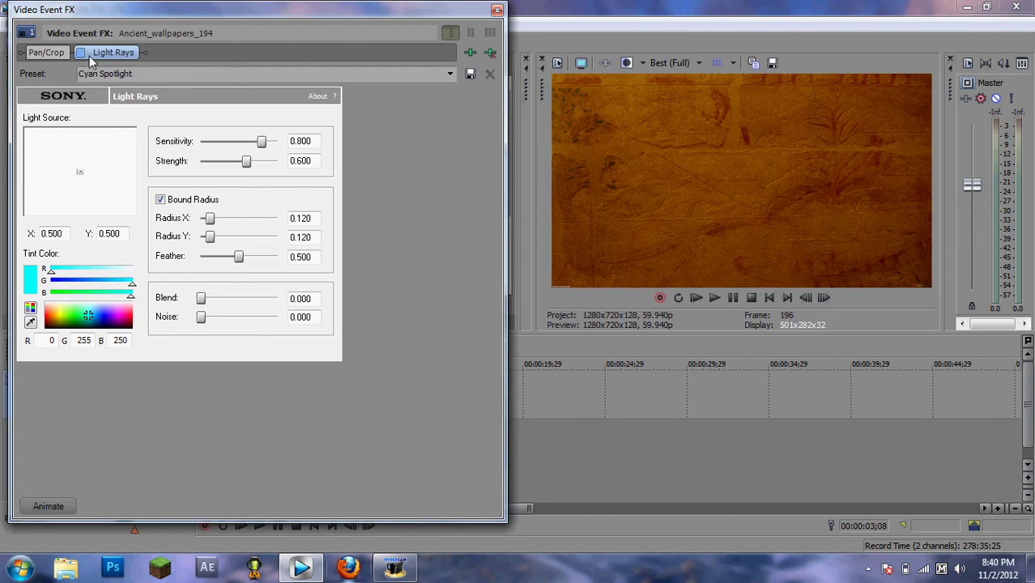
click(497, 10)
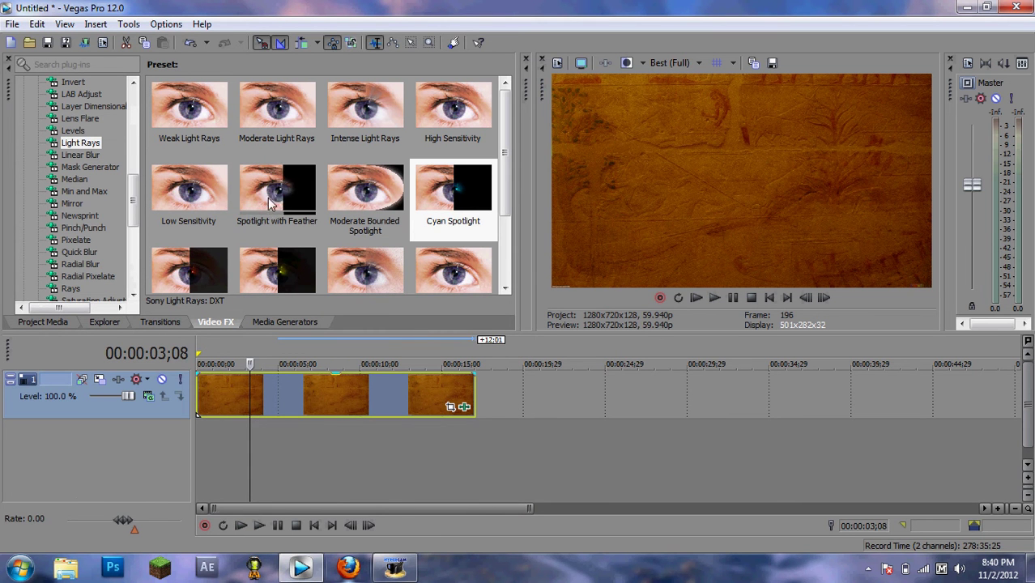
- Add the Light Rays preset Spotlight with Feather to the clip, with light source X 0.507, Y 0.000 and Radius X 1.000
drag(274, 207, 279, 401)
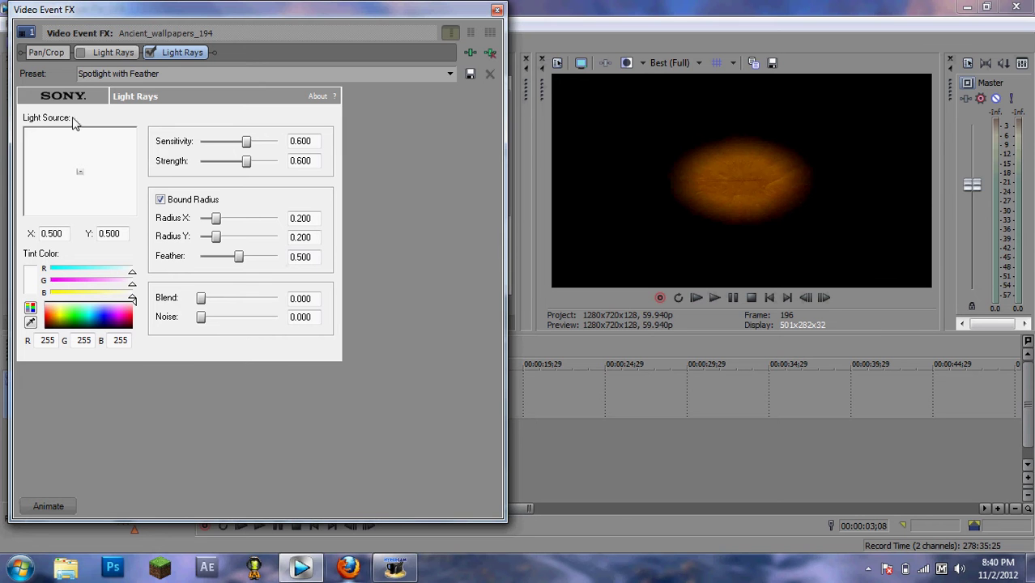
drag(77, 166, 78, 97)
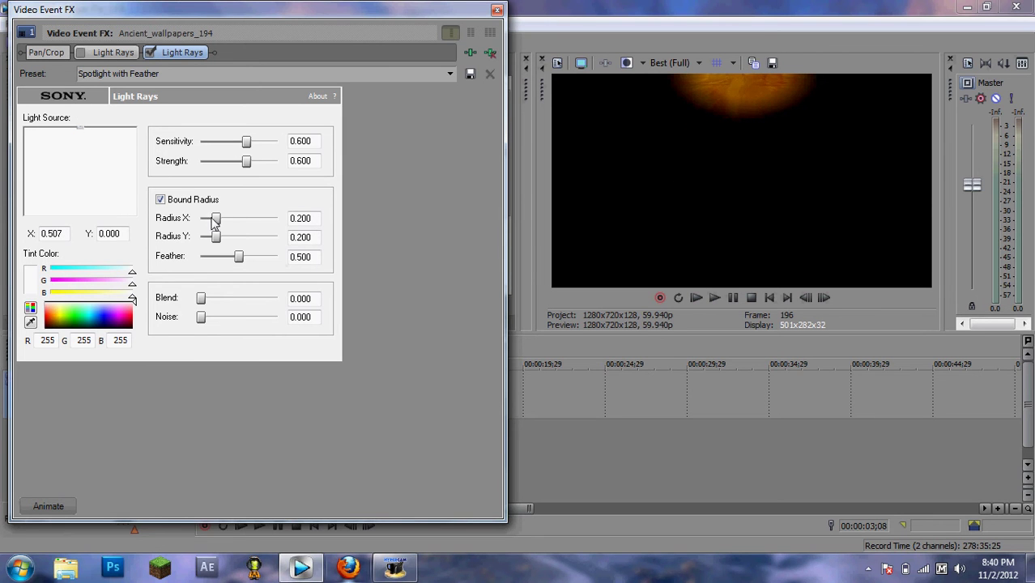
drag(216, 219, 284, 222)
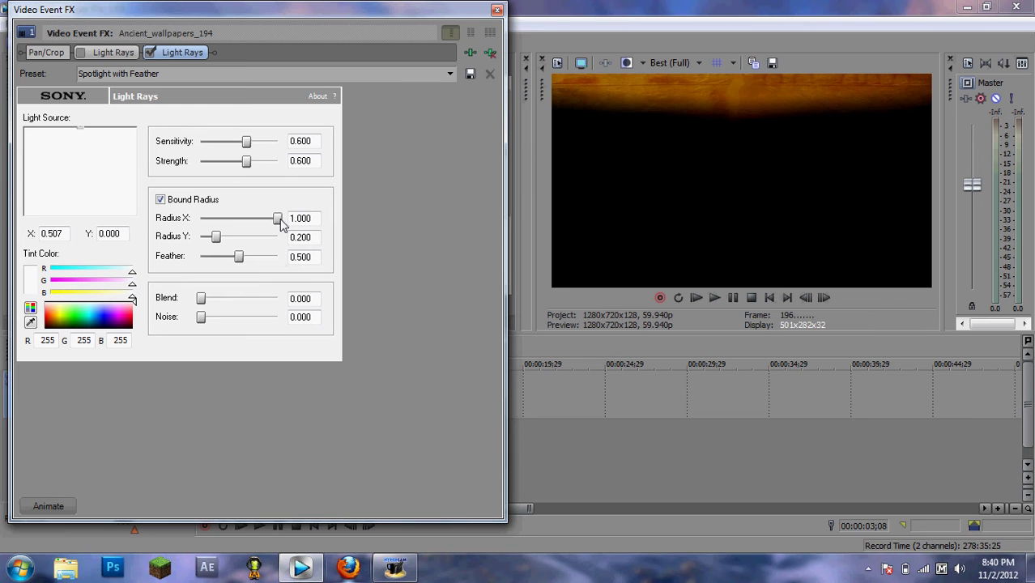
- Set the spotlight's Feather to 1.000, Radius X to 0.683 and Radius Y to 0.861, with Sensitivity 0.247 and Strength 0.138
drag(215, 236, 293, 260)
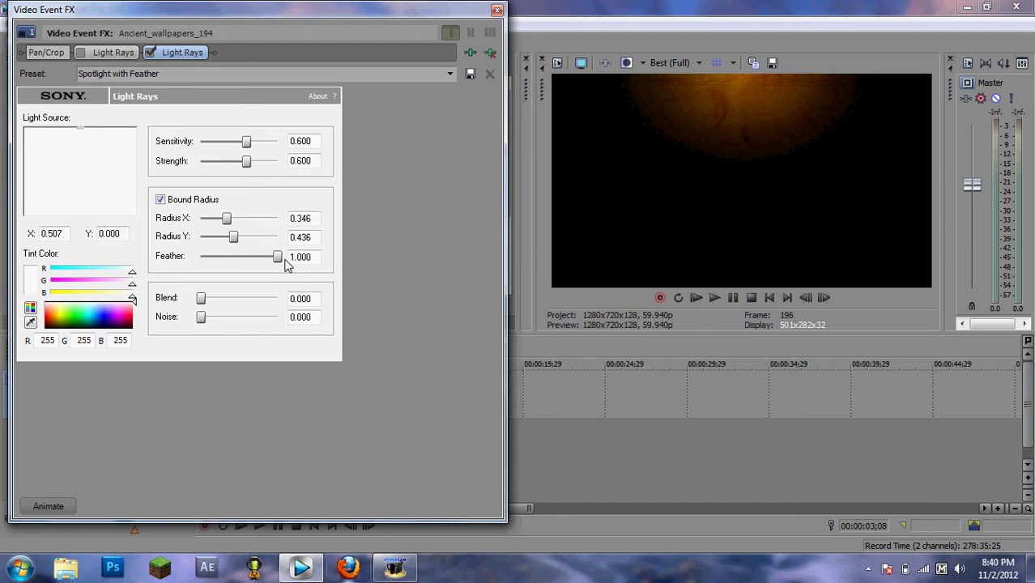
mouse_move(234, 237)
mouse_down()
mouse_move(251, 243)
mouse_move(229, 220)
mouse_move(240, 221)
mouse_up()
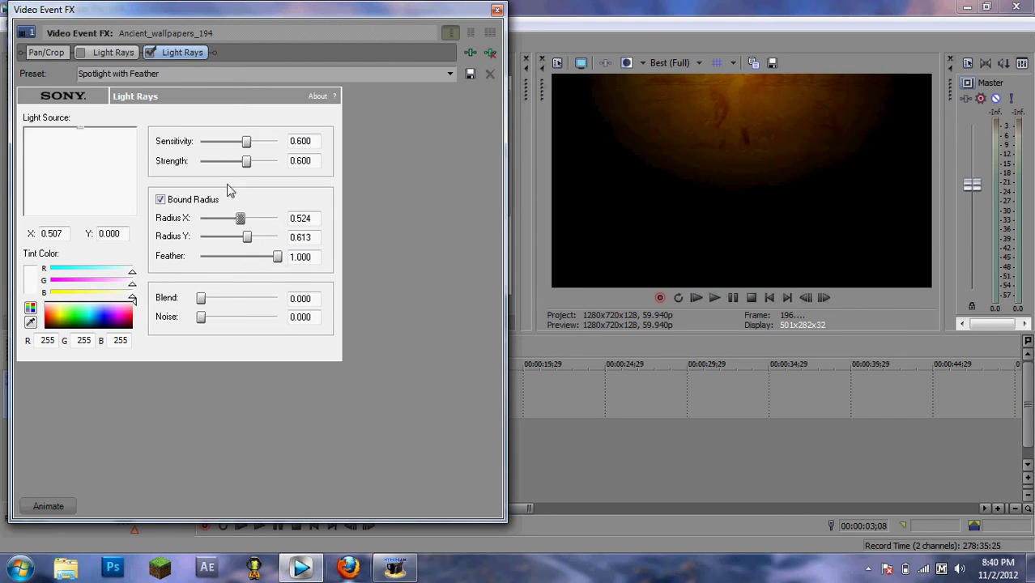
drag(241, 147, 211, 164)
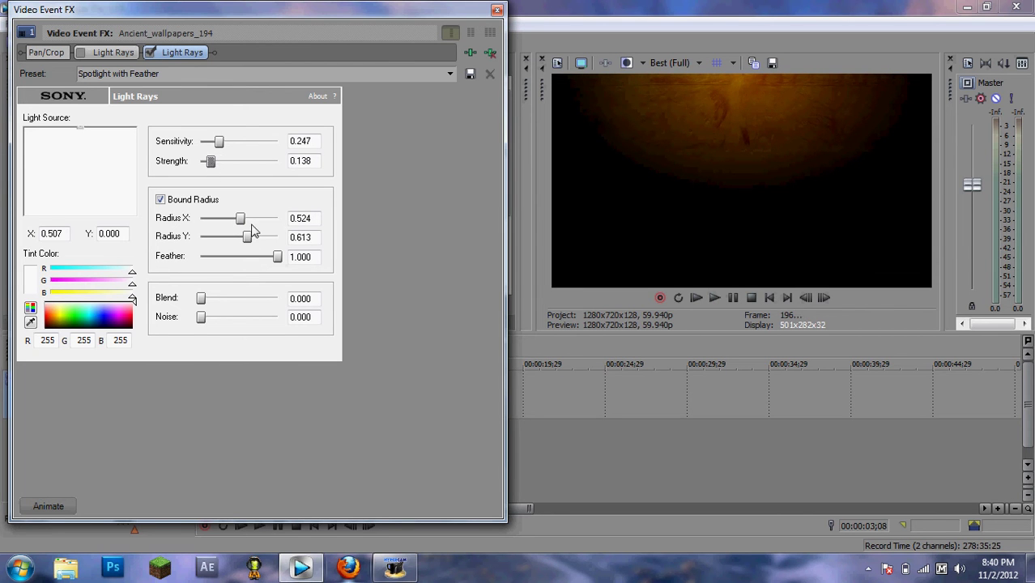
mouse_move(250, 240)
mouse_down()
mouse_move(268, 241)
mouse_move(253, 221)
mouse_up()
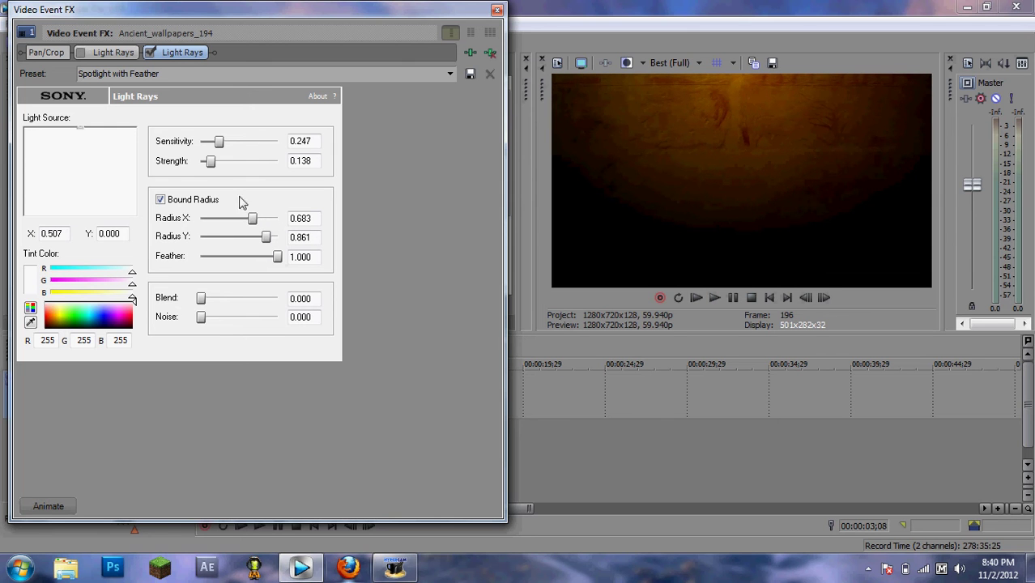
- Refine the Light Rays spotlight to Strength 0.484, Radius X 0.633 and Radius Y 0.851, and raise its Sensitivity slightly above 0.316
drag(217, 142, 233, 167)
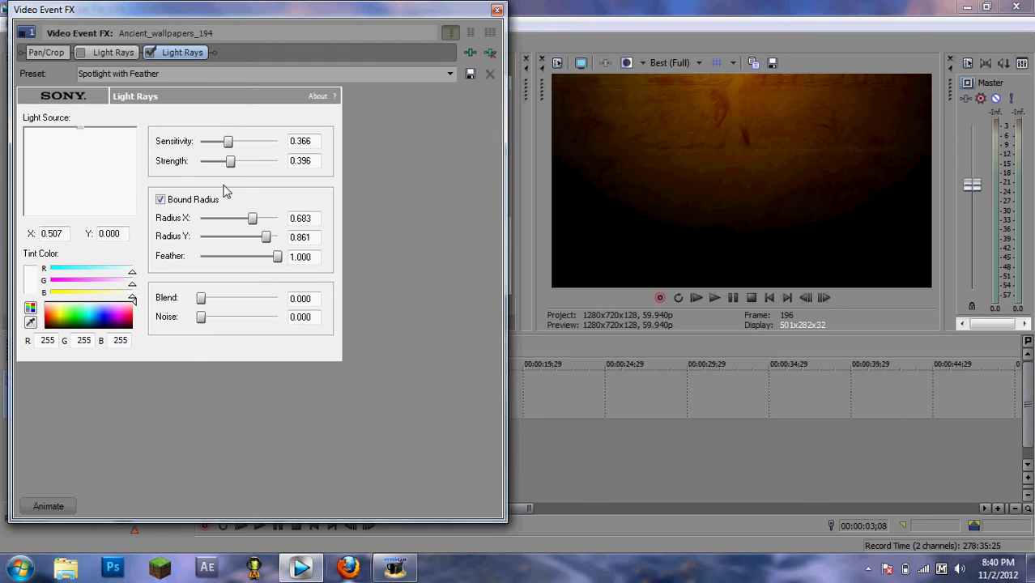
drag(231, 163, 242, 164)
drag(238, 163, 224, 143)
drag(268, 241, 249, 223)
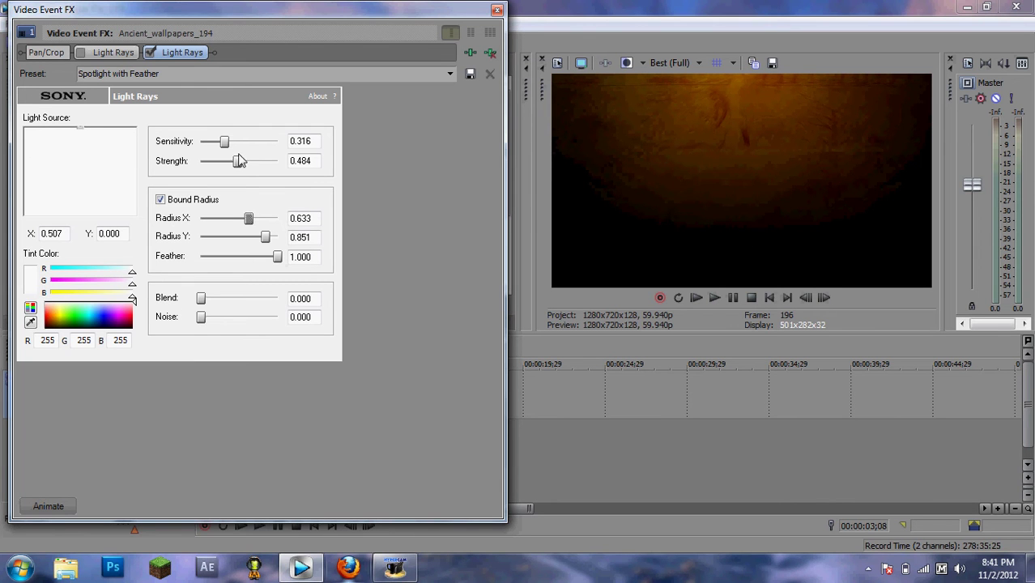
drag(226, 143, 240, 144)
click(497, 9)
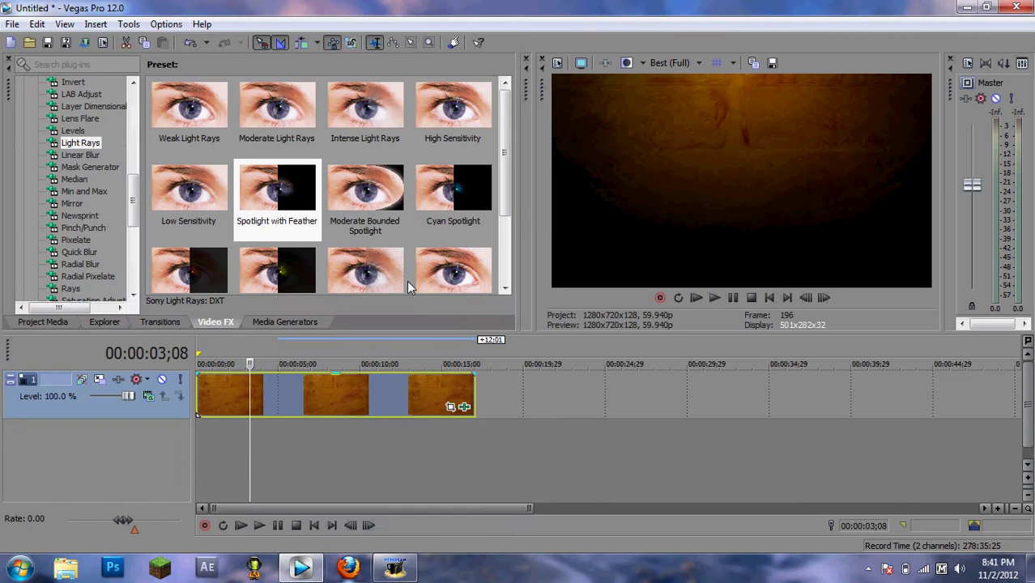
- Add the default Color Curves effect to the wallpaper clip and bend the lower part of the RGB curve down to darken the shadows
drag(132, 204, 132, 152)
click(90, 130)
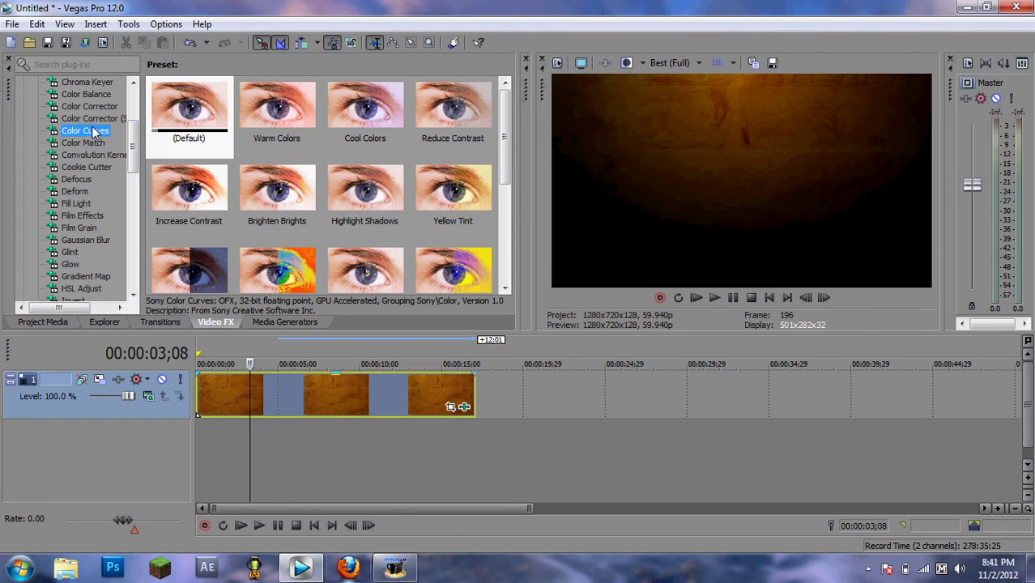
drag(200, 113, 276, 379)
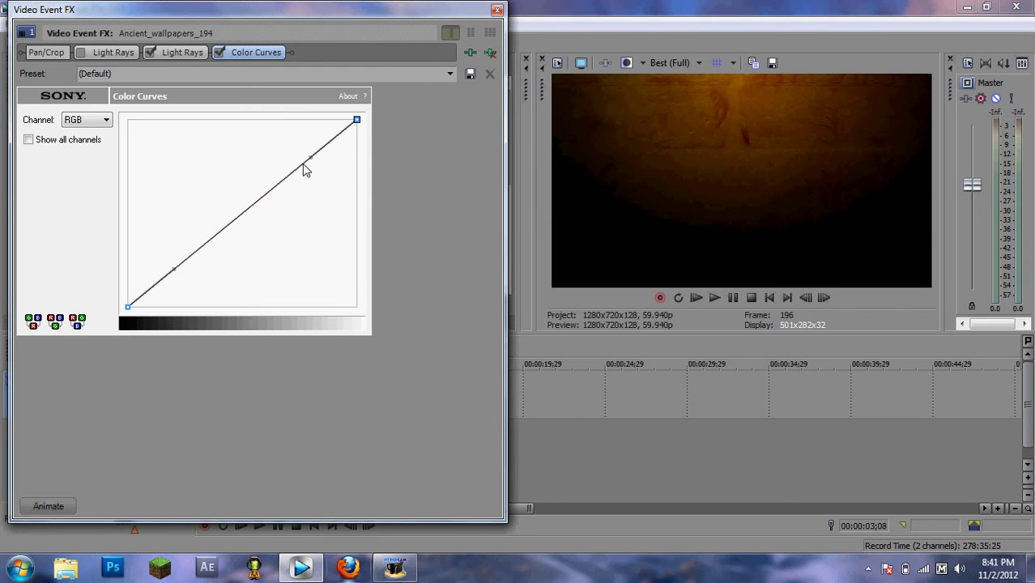
drag(315, 157, 290, 129)
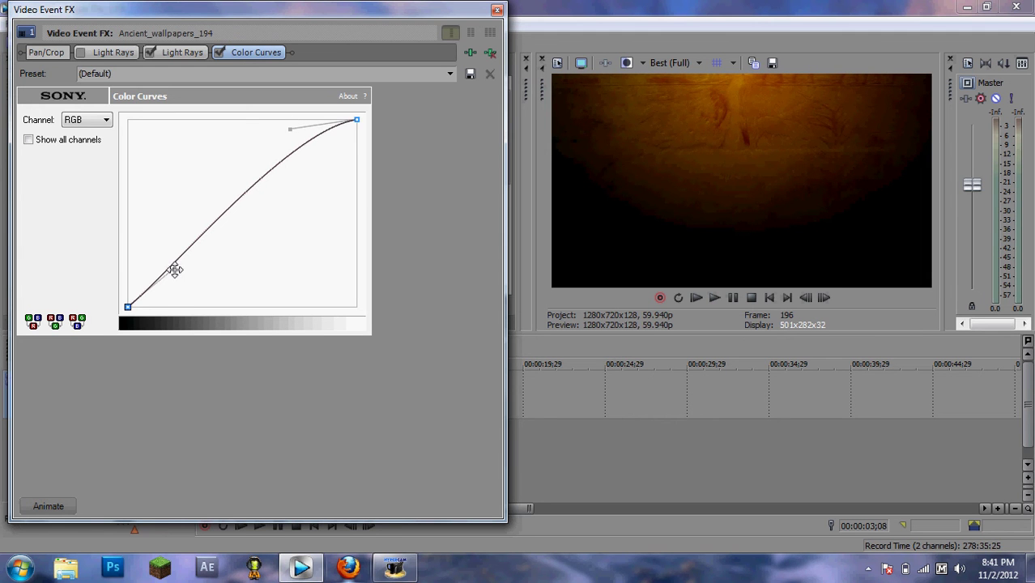
drag(173, 268, 178, 306)
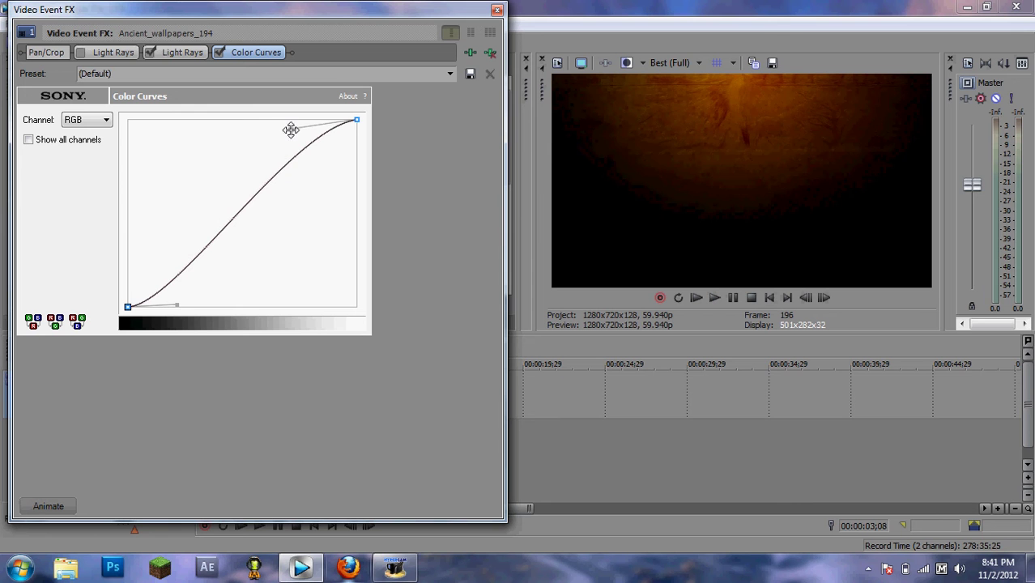
drag(291, 129, 303, 159)
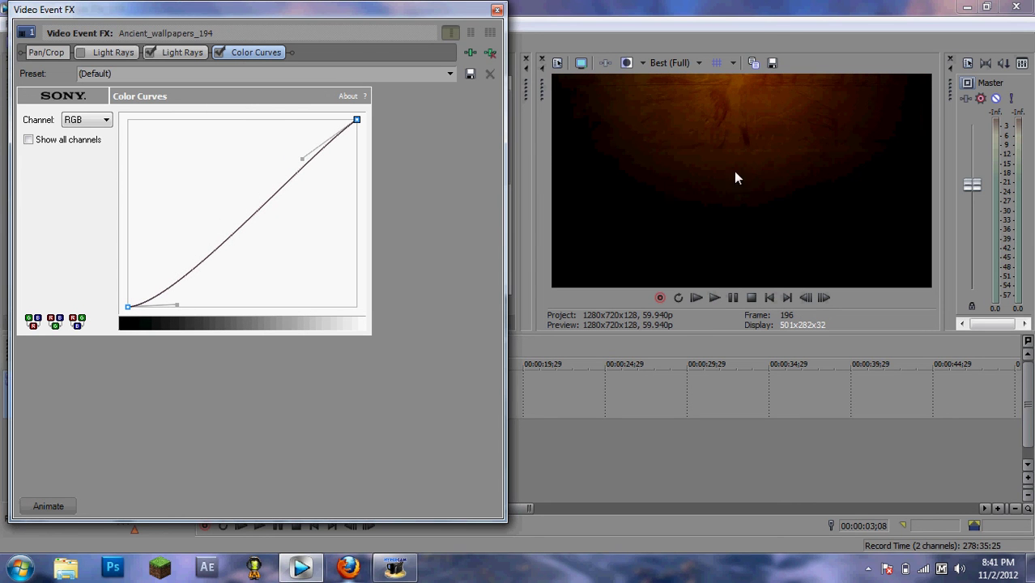
click(498, 9)
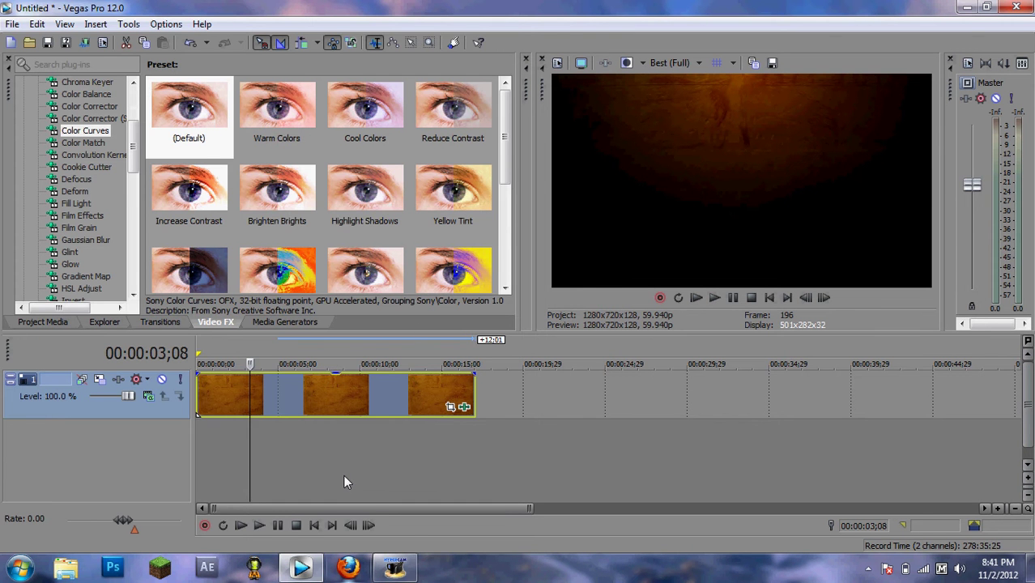
- Insert a new video track above the wallpaper track
key(ctrl+shift+q)
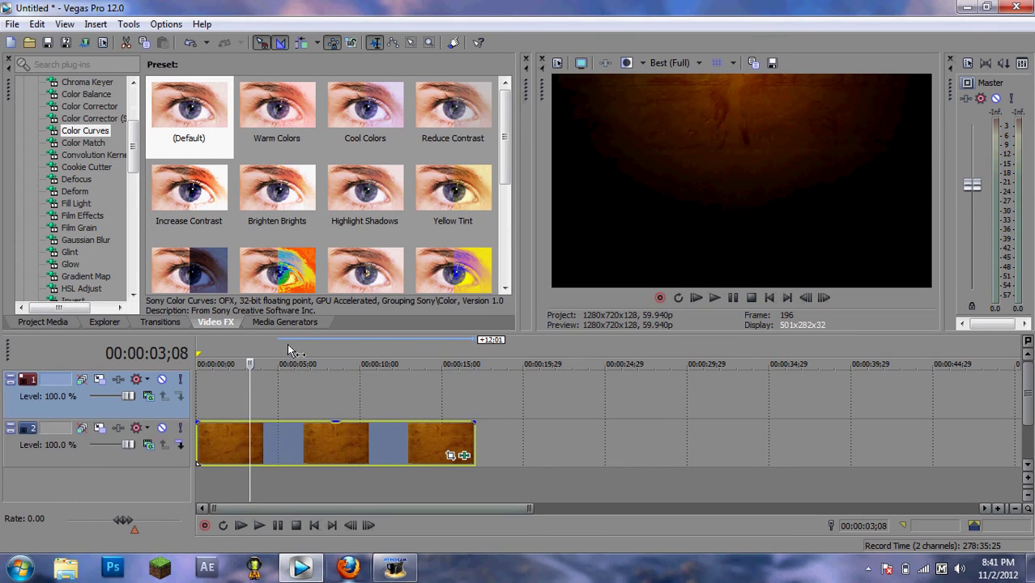
drag(249, 384, 300, 384)
- Add the default Defocus effect to the wallpaper clip and reduce its Radius to 0.272
click(85, 179)
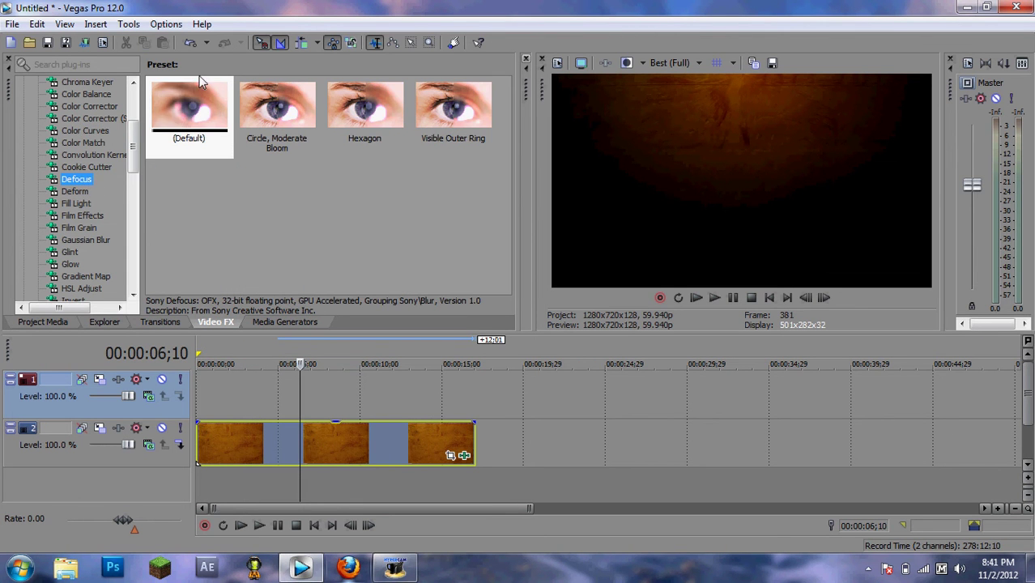
drag(189, 113, 314, 440)
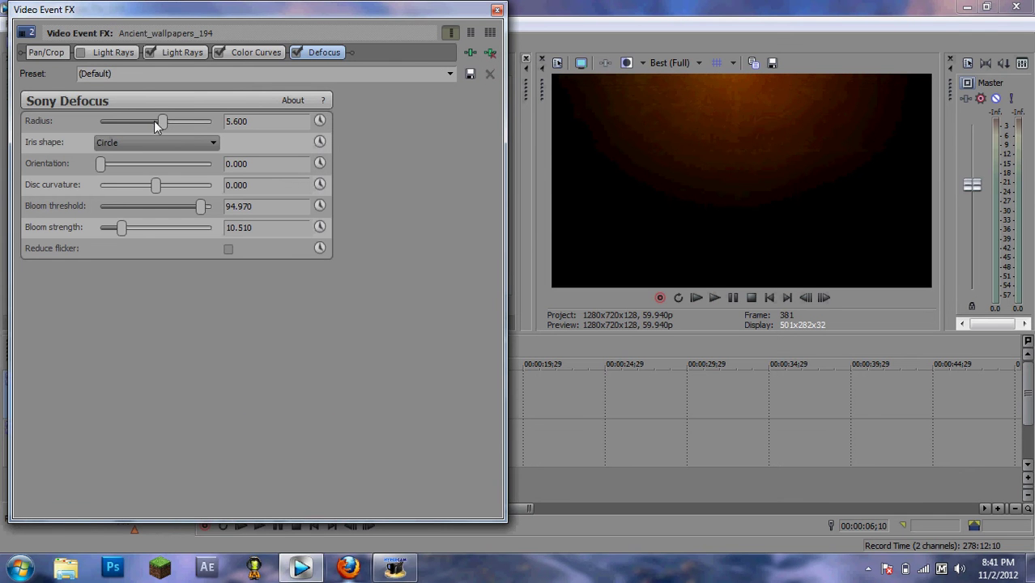
drag(158, 127, 108, 130)
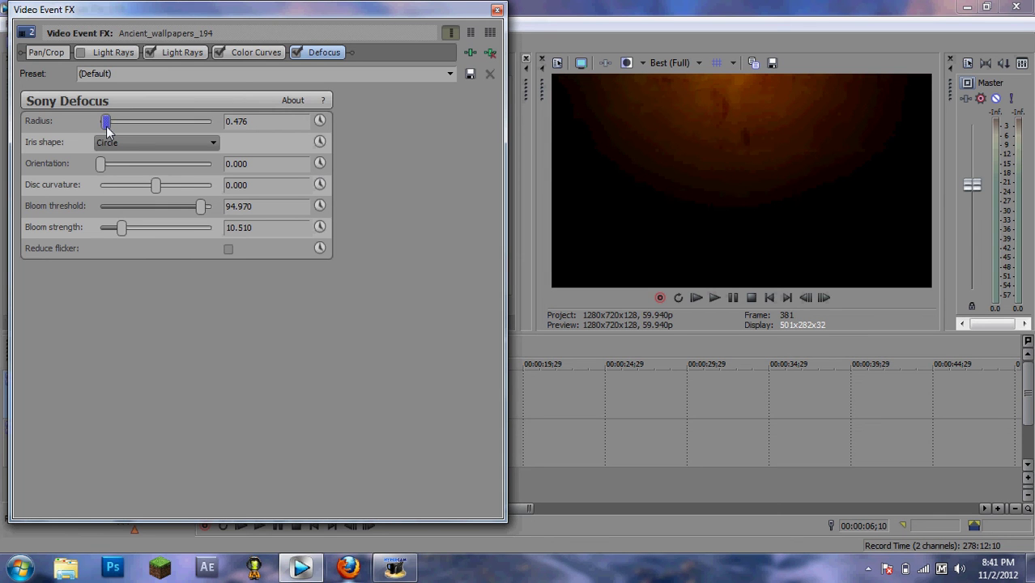
drag(107, 128, 114, 128)
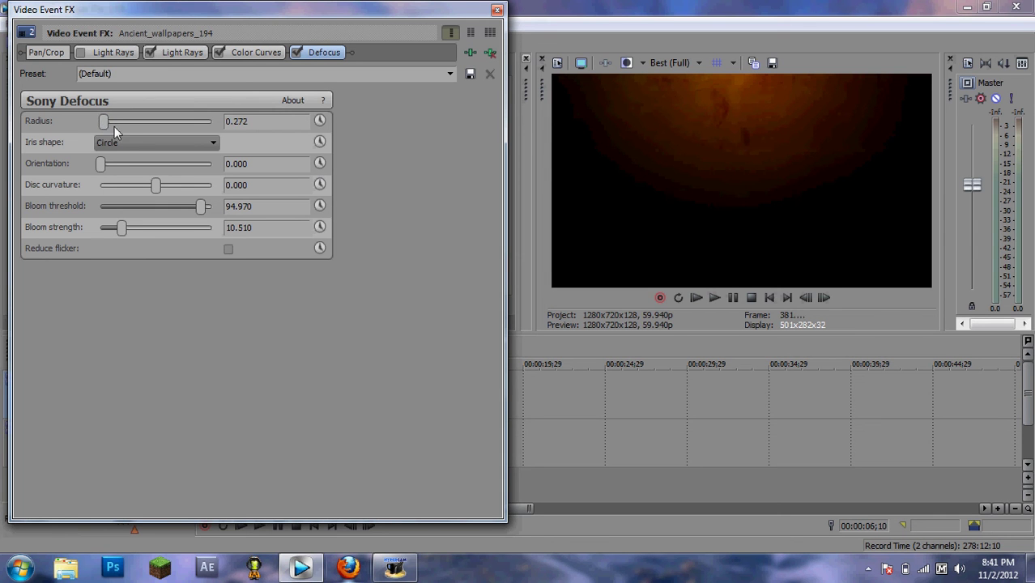
click(497, 11)
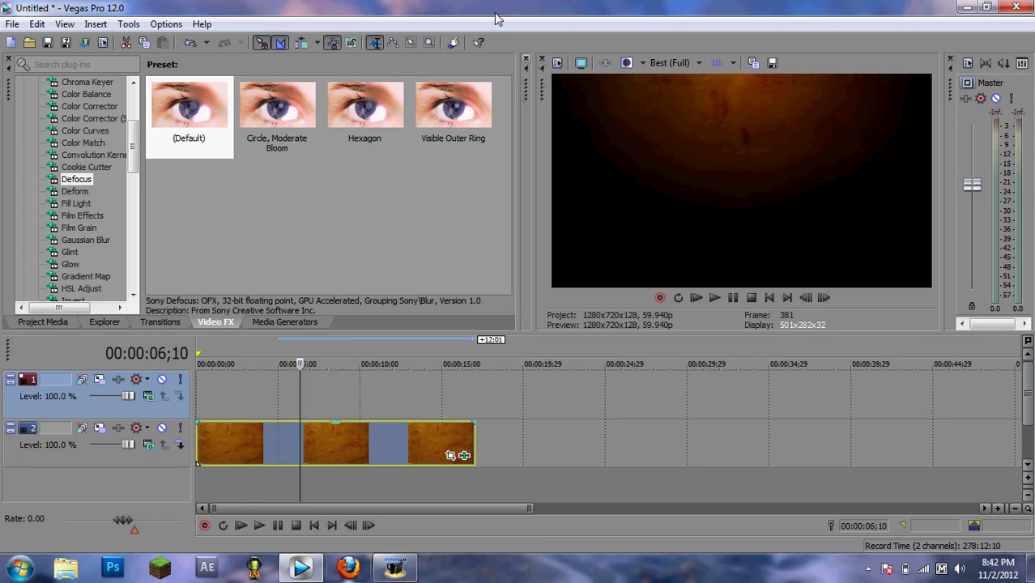
click(470, 158)
- Insert text media reading "TheDigitalRhino" on the empty upper track at 00:00:02;26
click(304, 398)
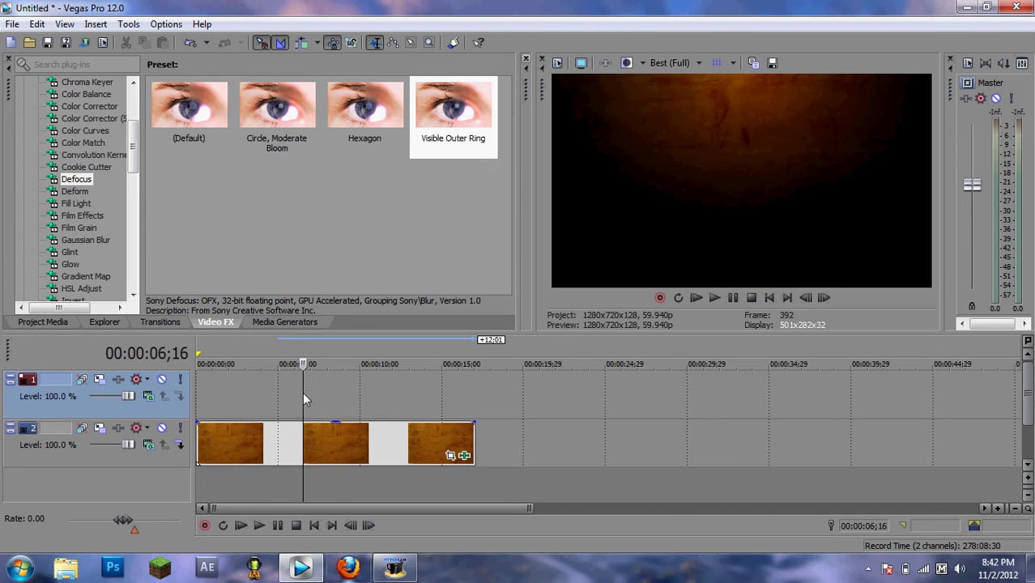
click(243, 400)
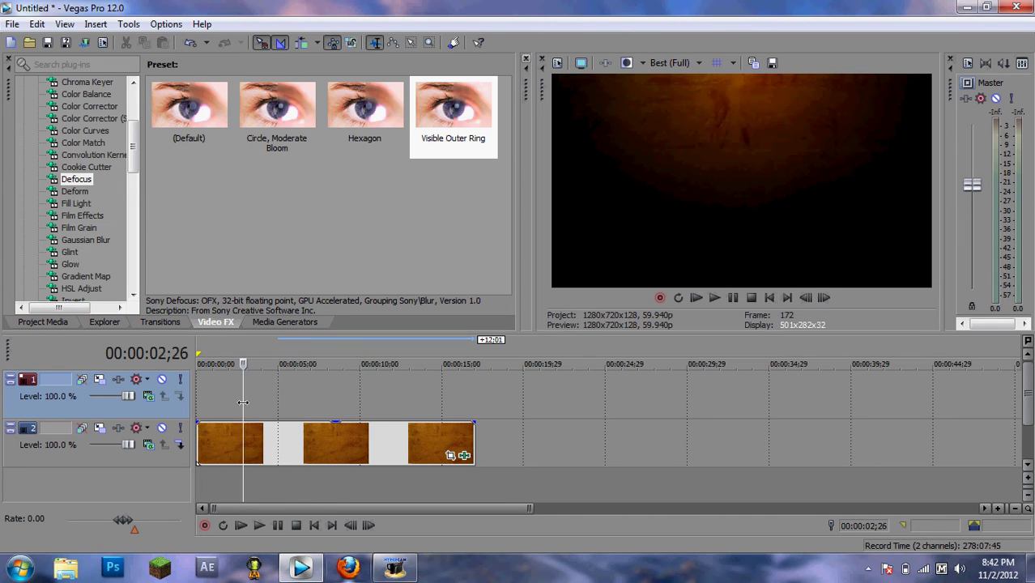
right_click(394, 402)
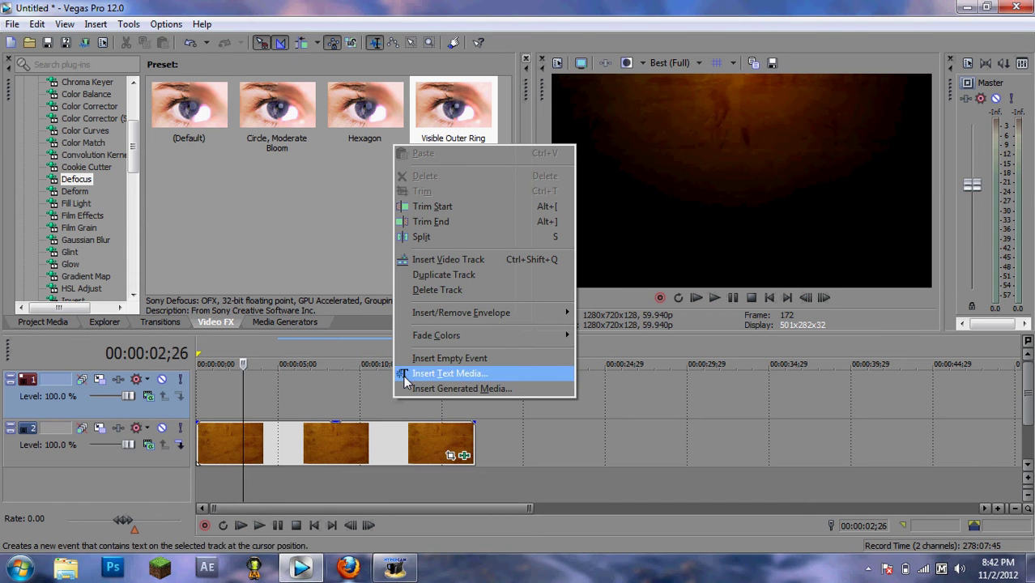
click(407, 375)
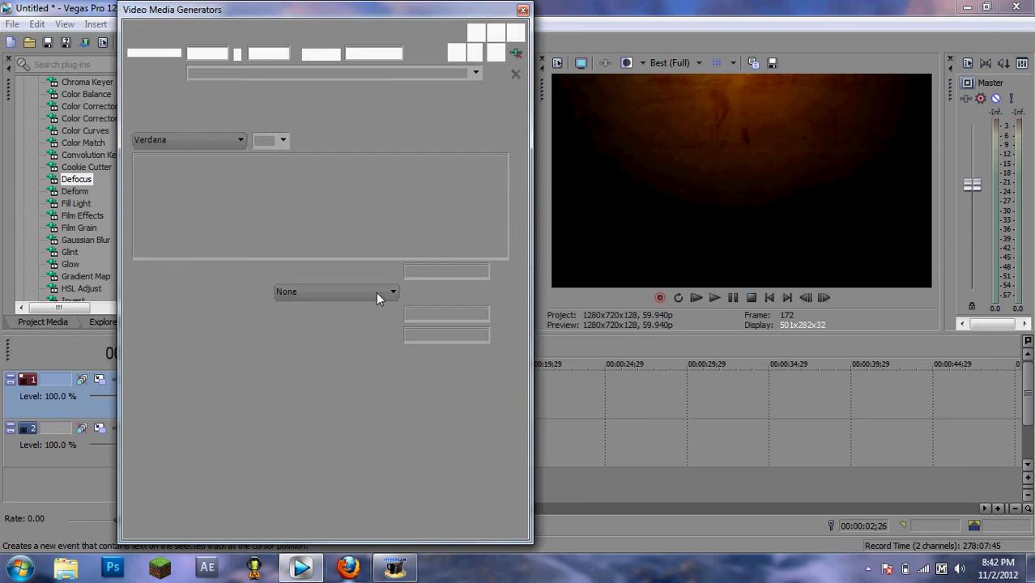
click(456, 225)
text(T)
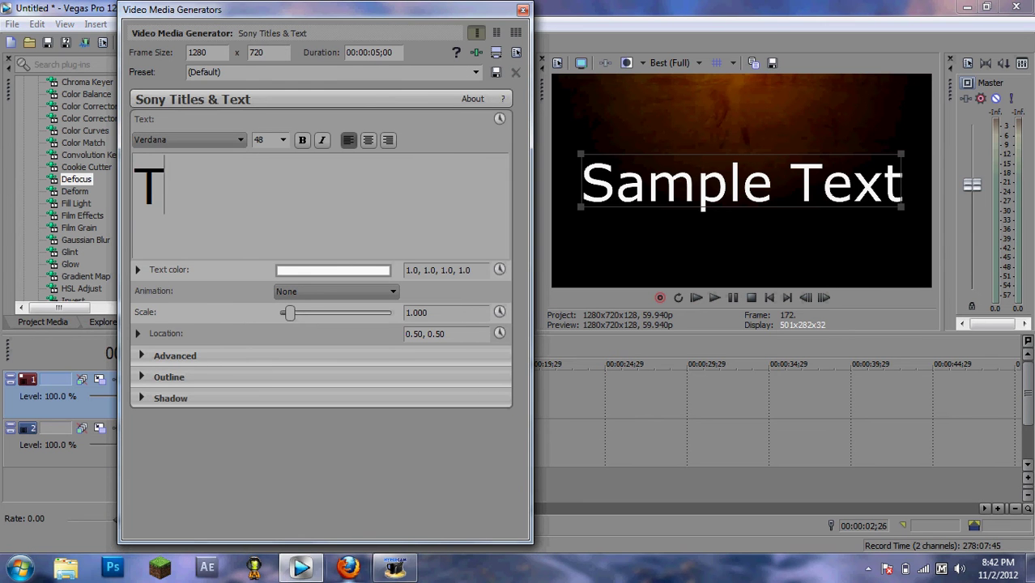
text(heDigit)
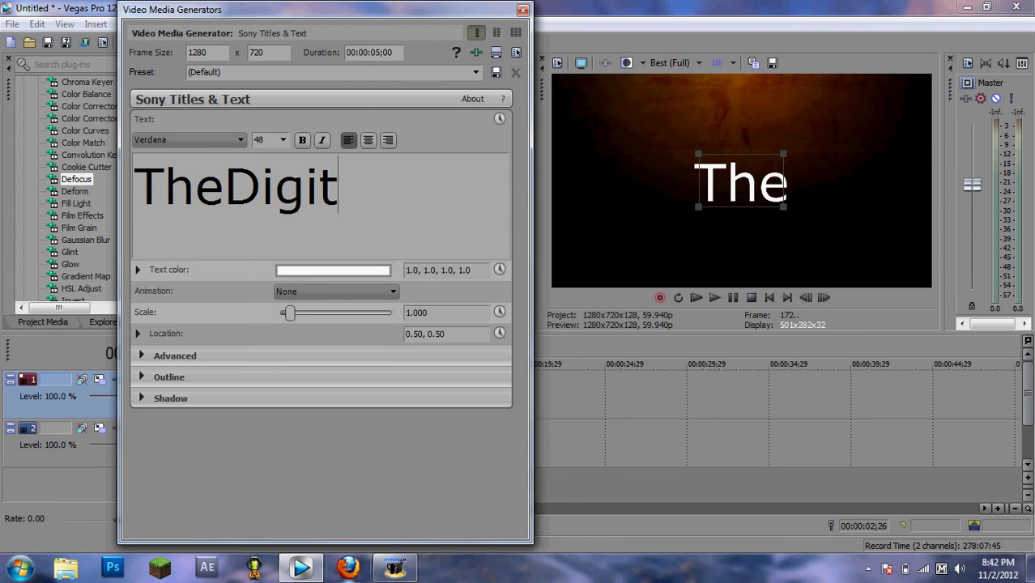
text(alRhino)
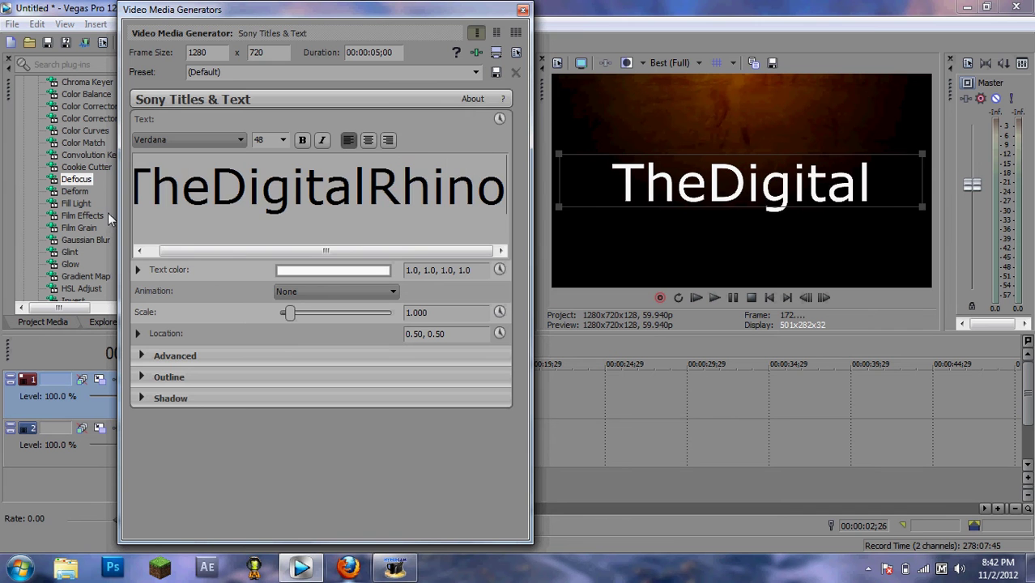
- Set the whole title text to the Burning Wrath font at size 18
key(ctrl+a)
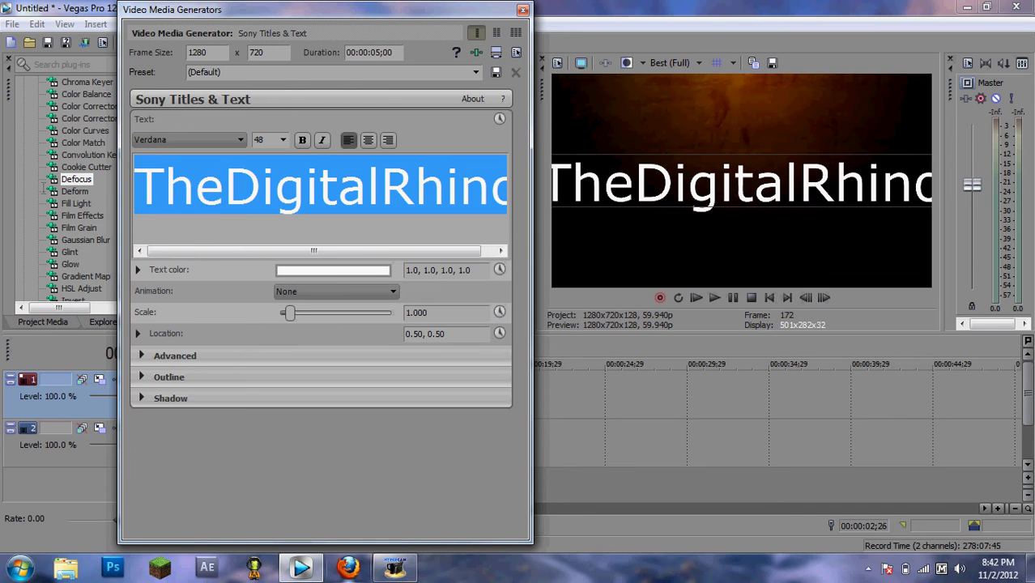
click(219, 139)
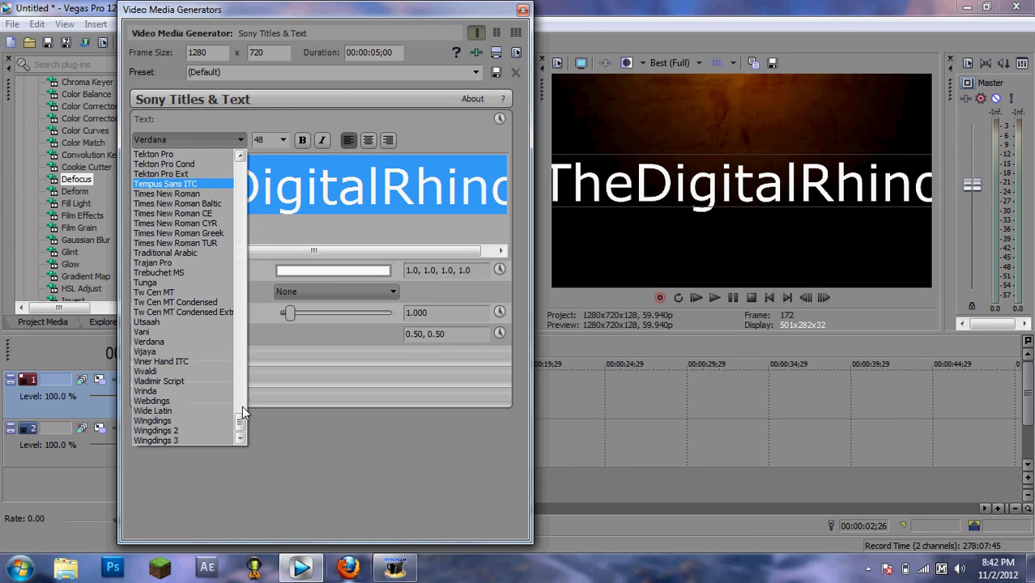
drag(241, 425, 234, 241)
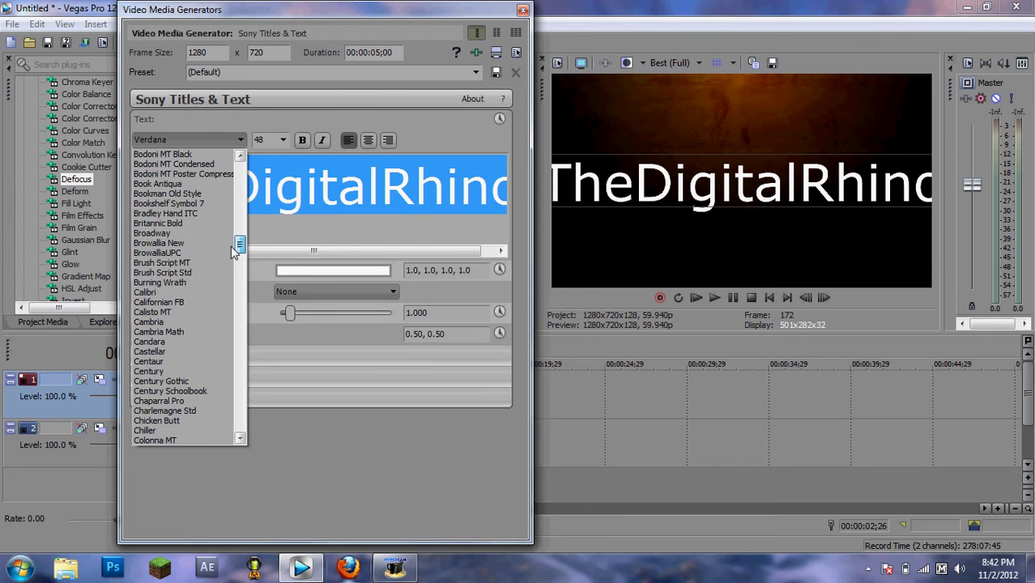
click(183, 288)
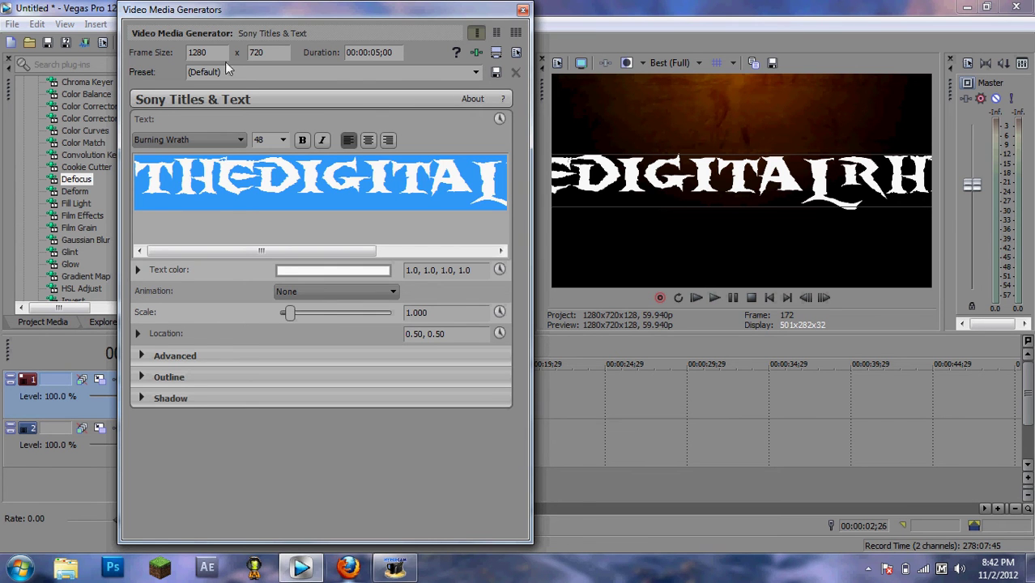
click(283, 139)
click(268, 217)
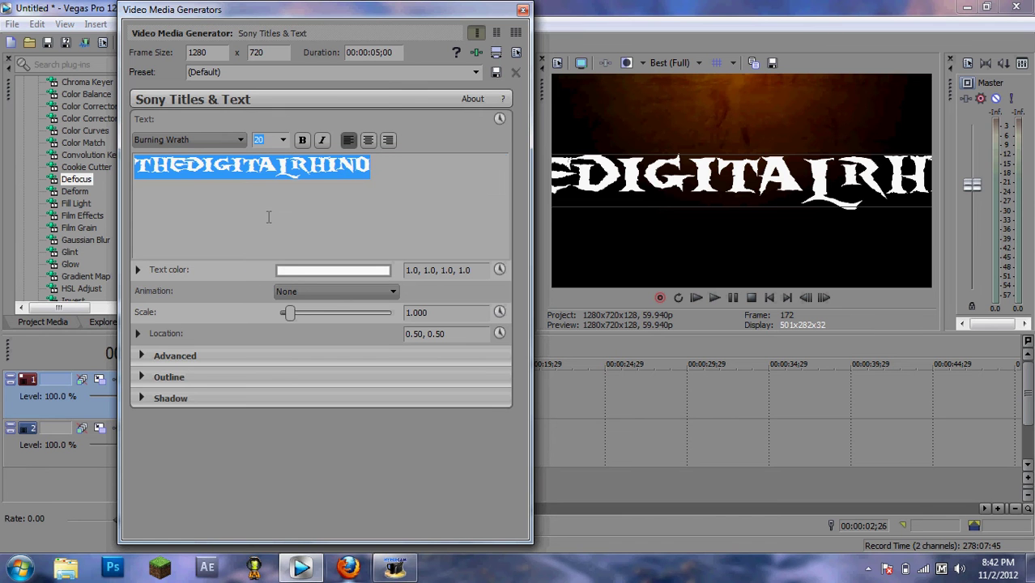
click(281, 141)
click(263, 202)
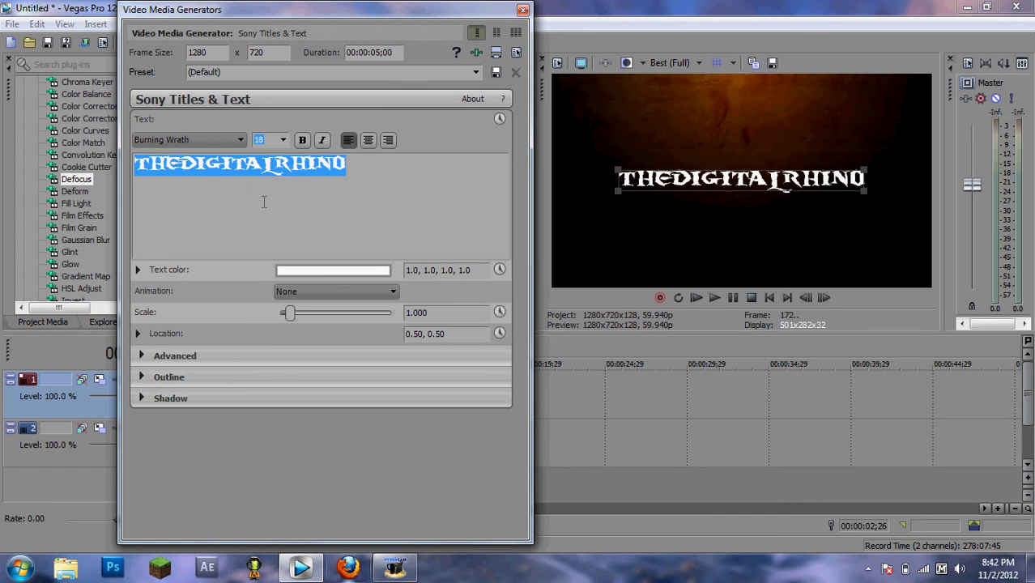
click(358, 176)
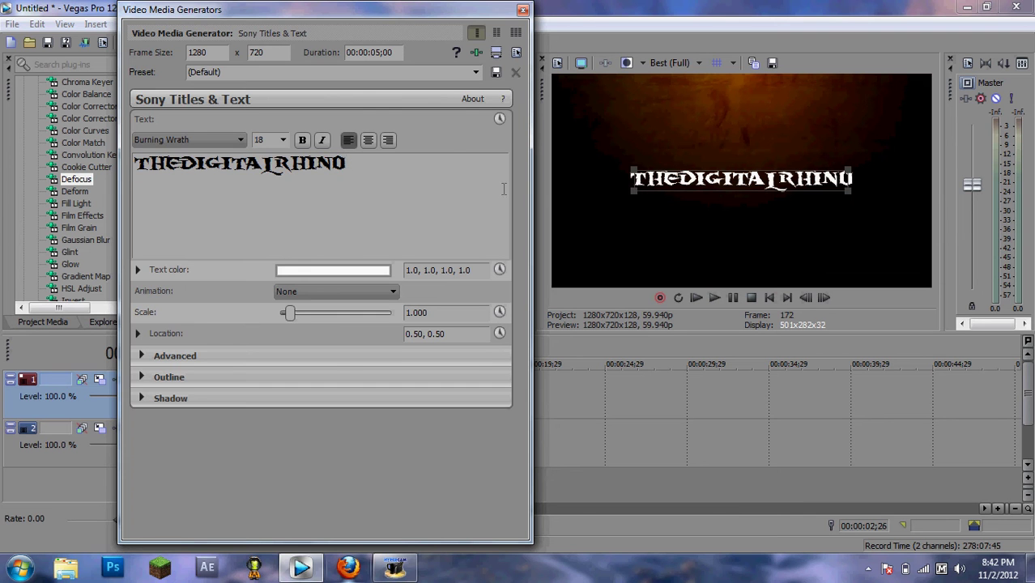
- Set the title's text color to a yellow-green with RGB values 0.61, 0.74, 0.22
key(ctrl+a)
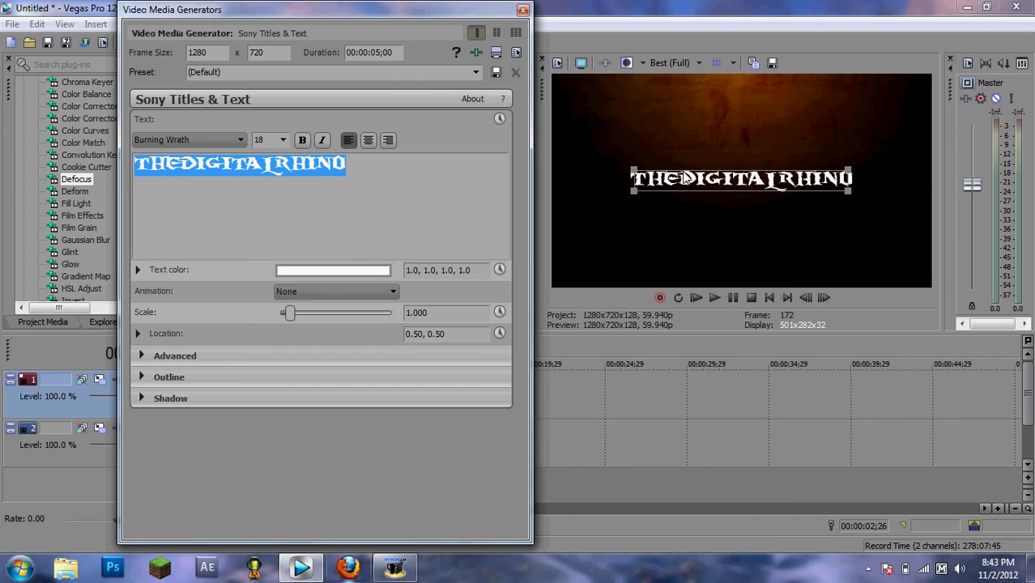
click(349, 170)
click(300, 273)
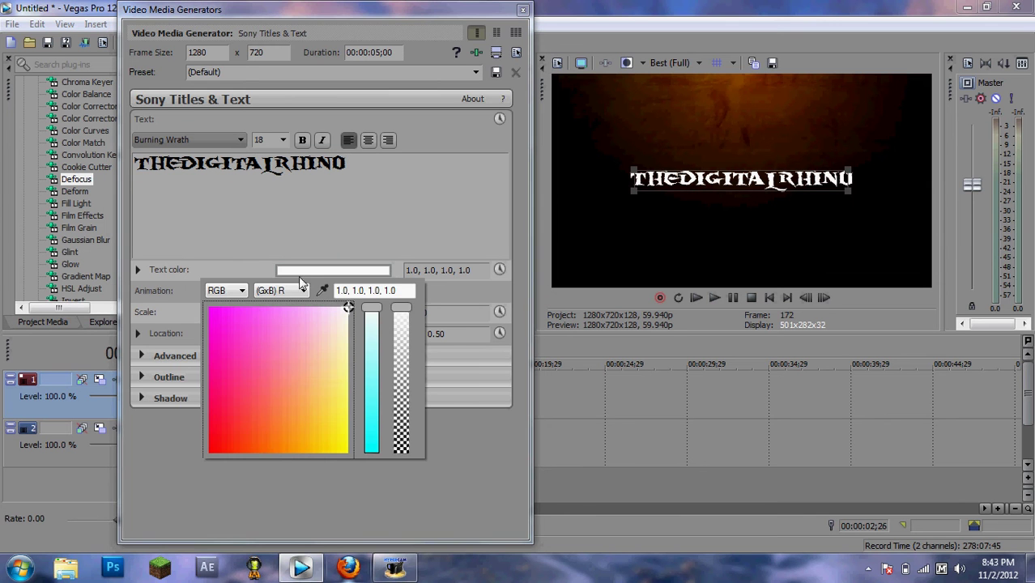
click(312, 422)
click(371, 431)
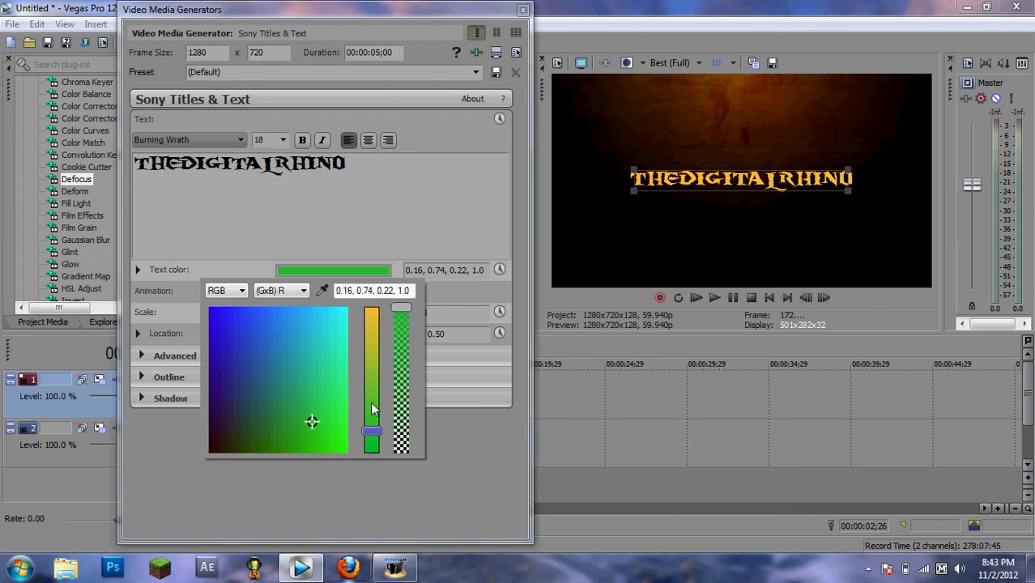
click(371, 409)
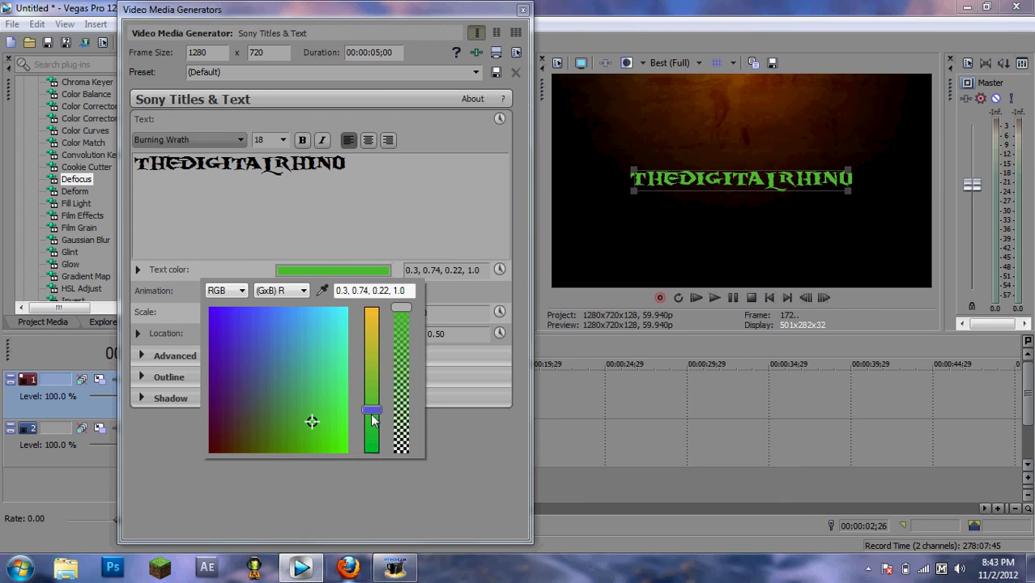
drag(372, 419, 372, 366)
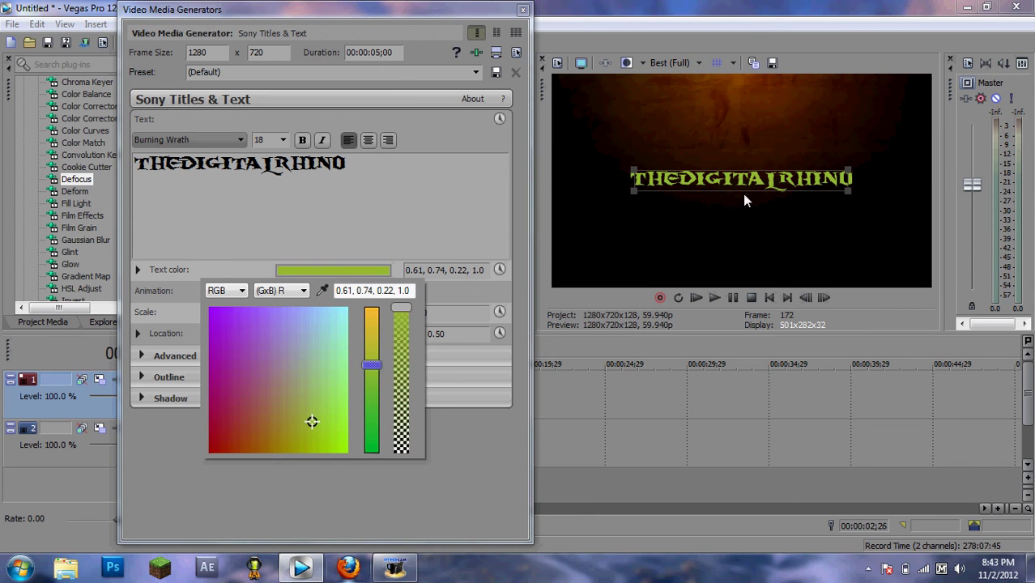
click(457, 192)
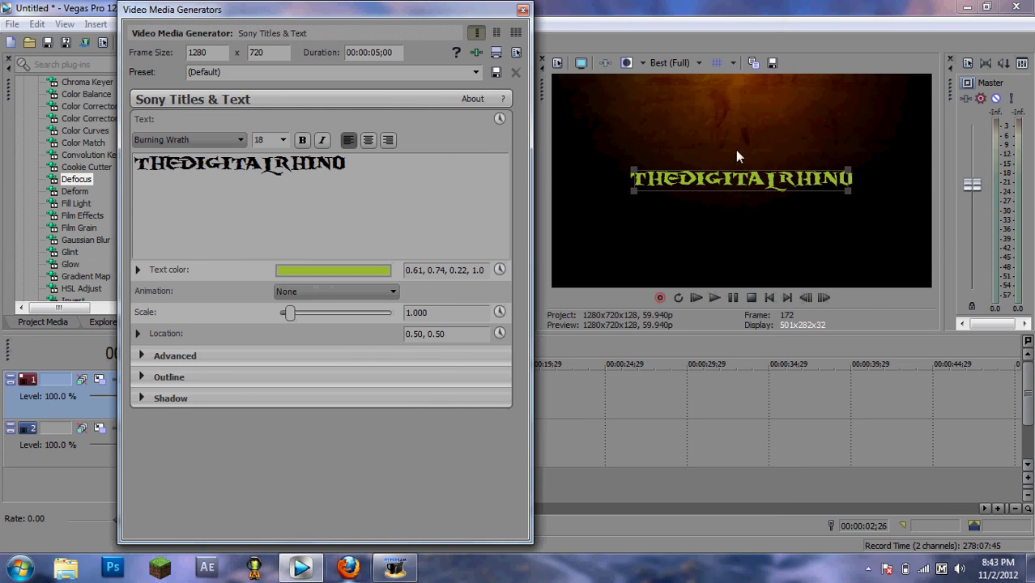
- Make the title's text color partly transparent by lowering its alpha to 0.71
click(342, 276)
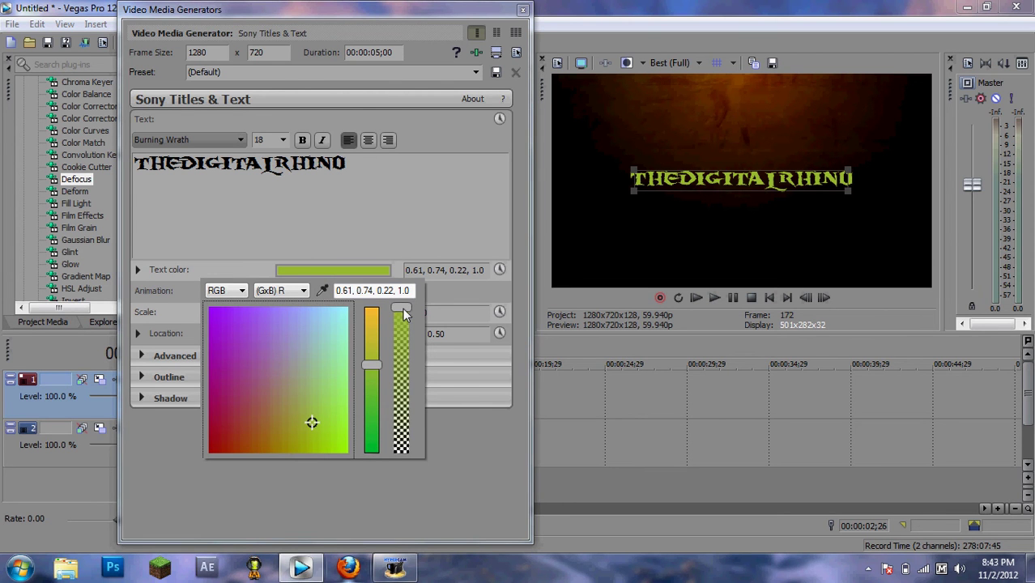
drag(404, 315, 399, 350)
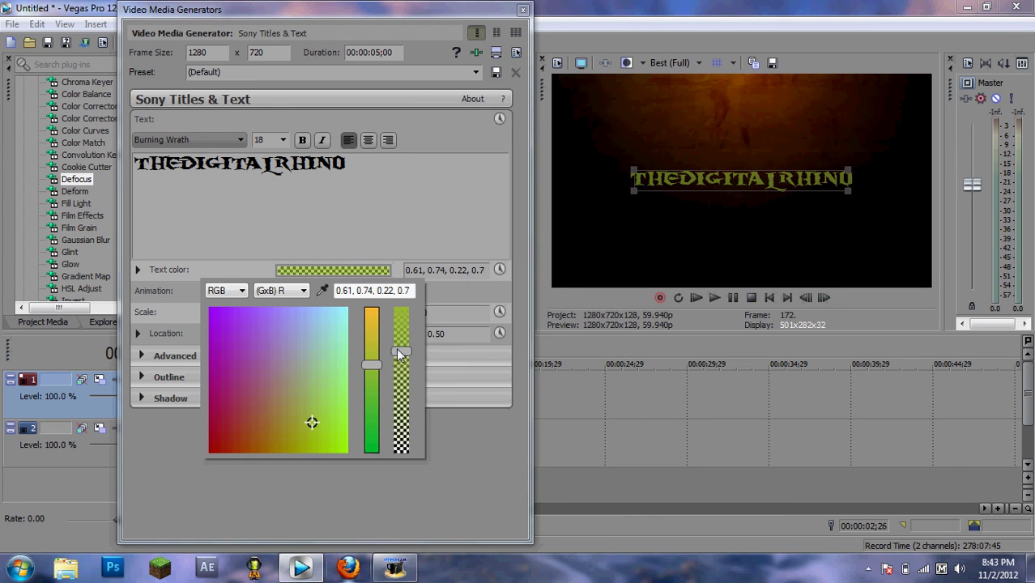
click(399, 225)
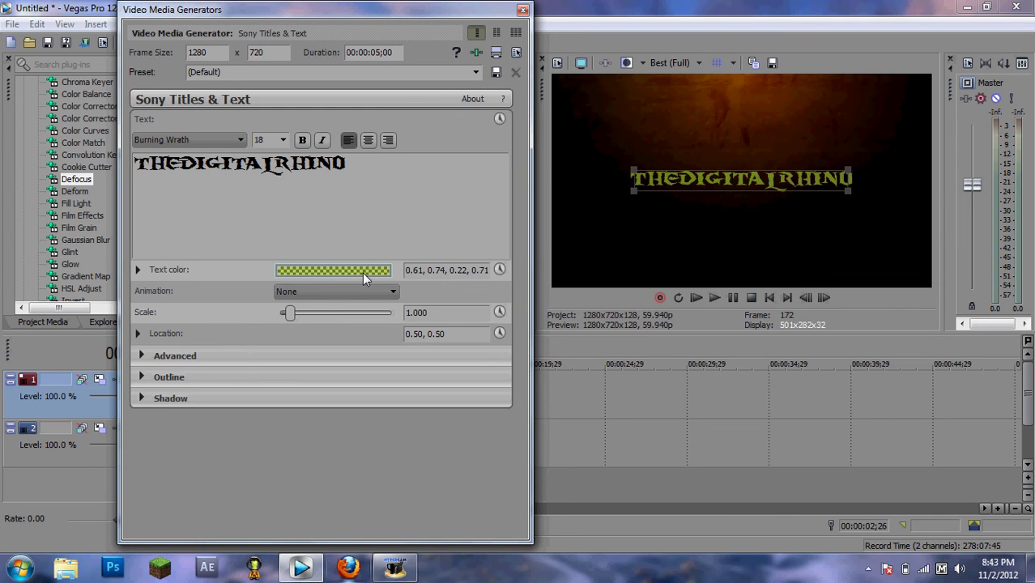
- Set the title's shadow color to 0.46, 0.53, 0.15 by sampling the green lettering in the preview with the eyedropper
click(145, 378)
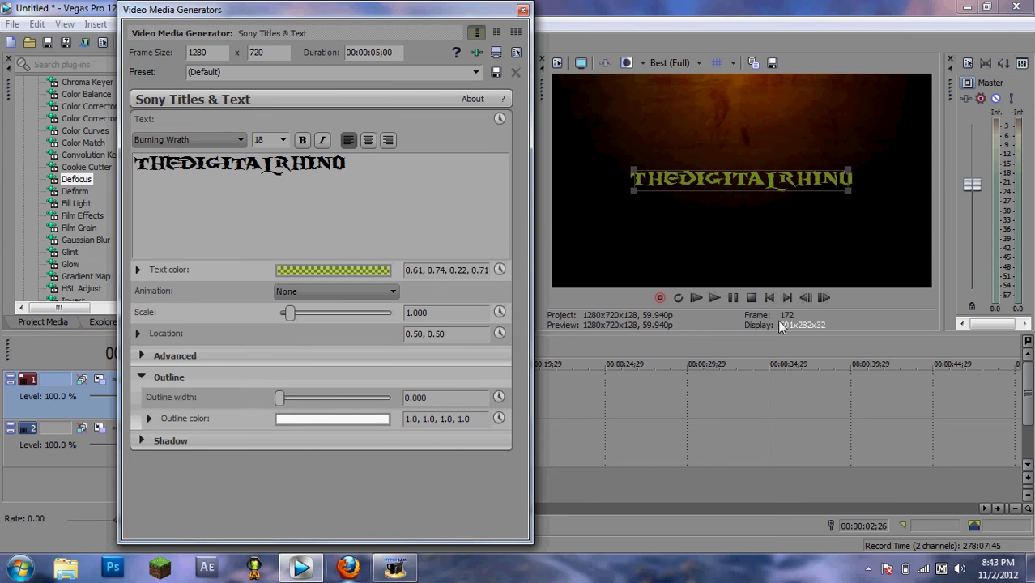
click(141, 380)
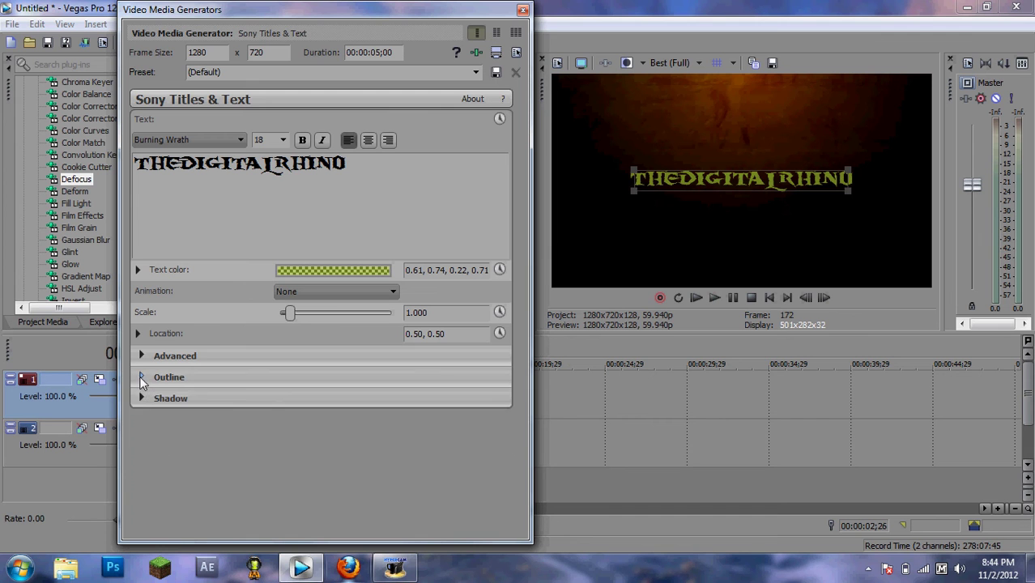
click(141, 399)
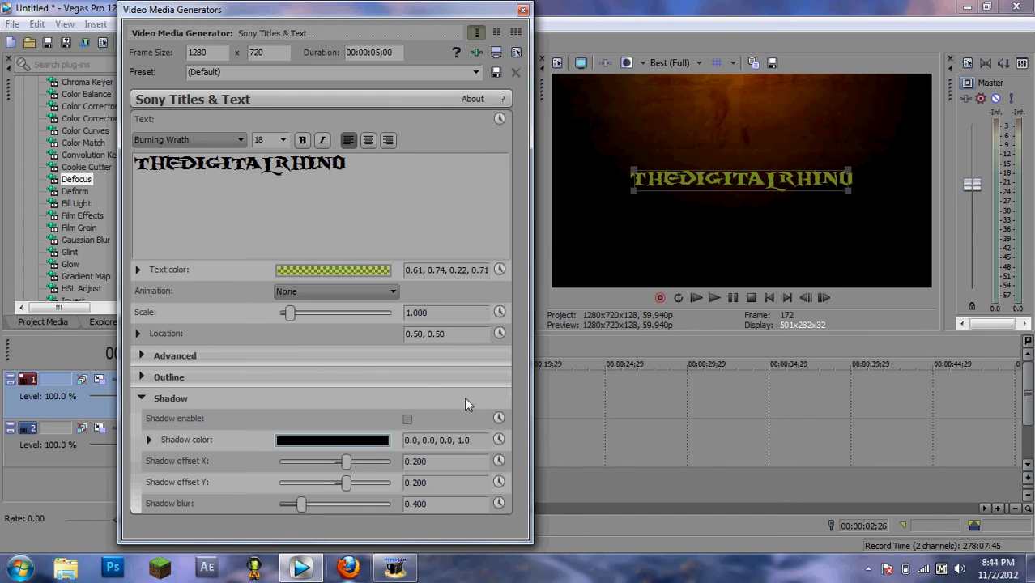
click(292, 450)
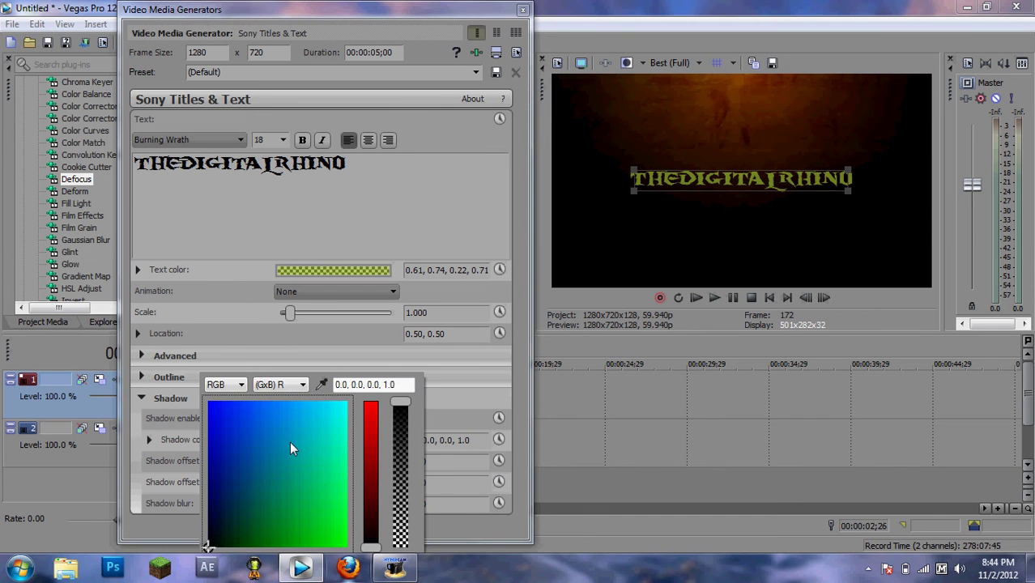
click(323, 387)
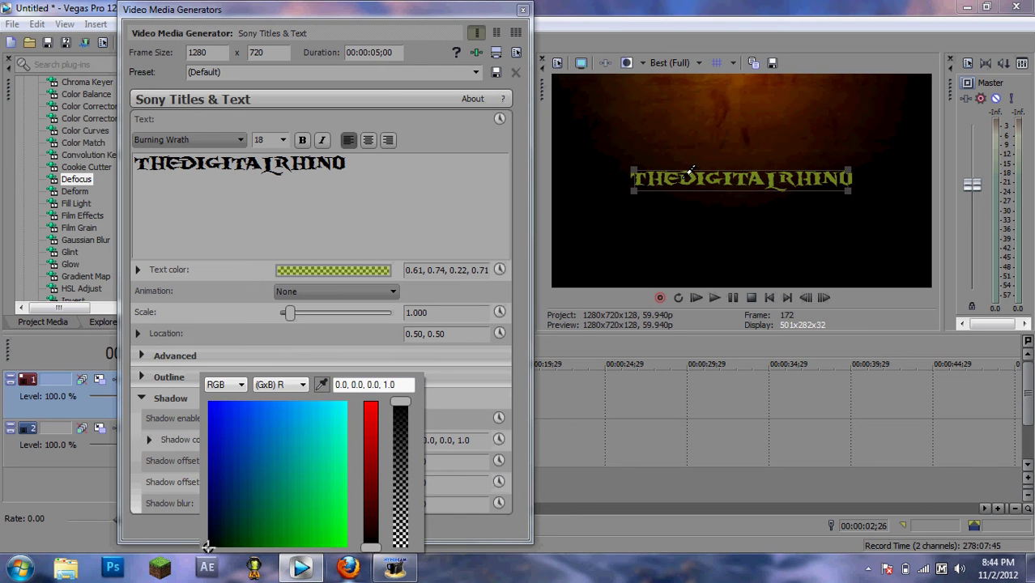
click(686, 175)
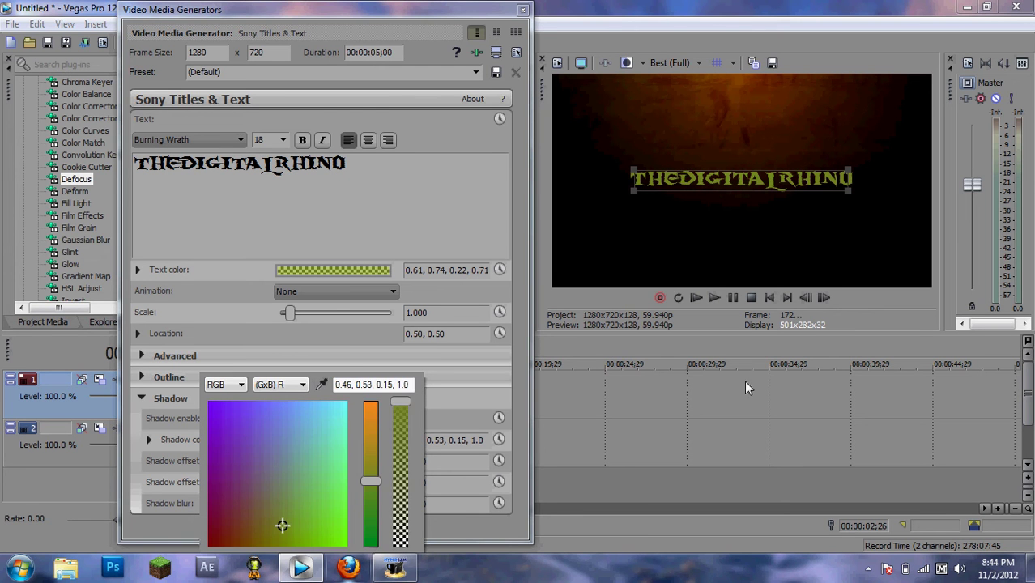
click(353, 339)
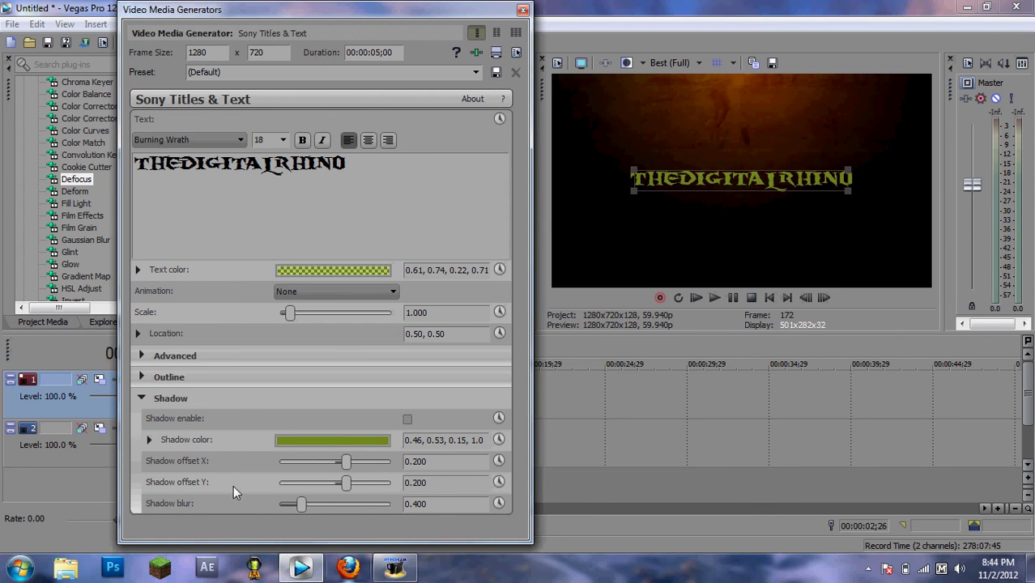
- Set the title's shadow offset X and Y to 0 and enable the shadow
click(466, 462)
text(0)
key(Tab)
text(0)
click(407, 420)
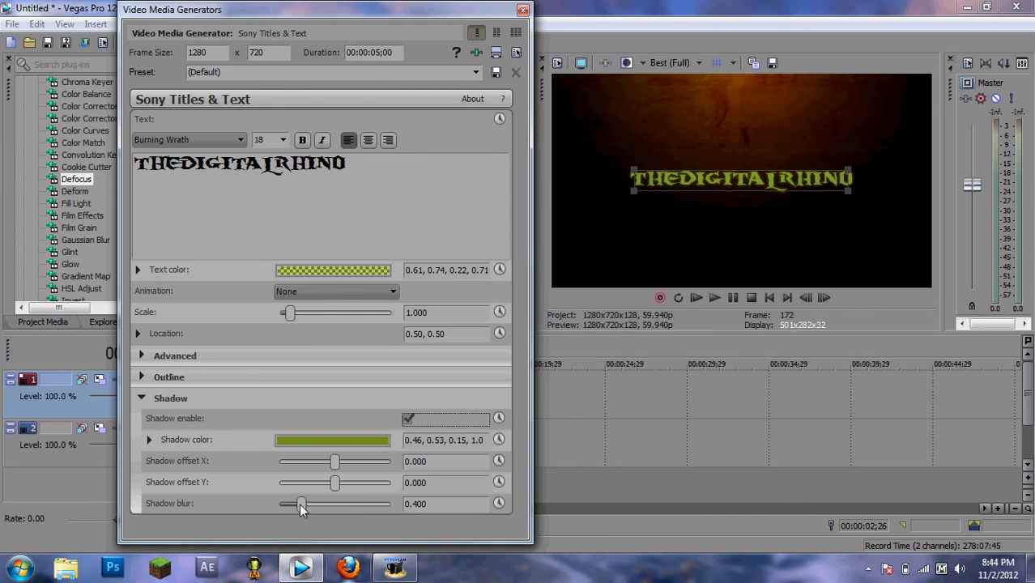
- Increase the title's shadow blur to roughly the middle of its range and close the title settings
drag(302, 503, 411, 508)
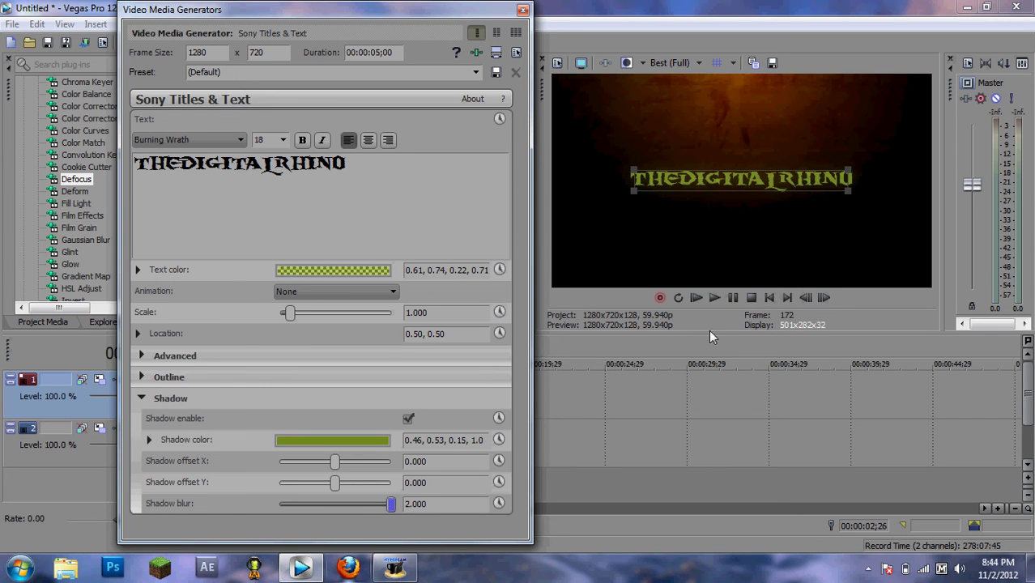
drag(346, 505, 340, 505)
click(522, 10)
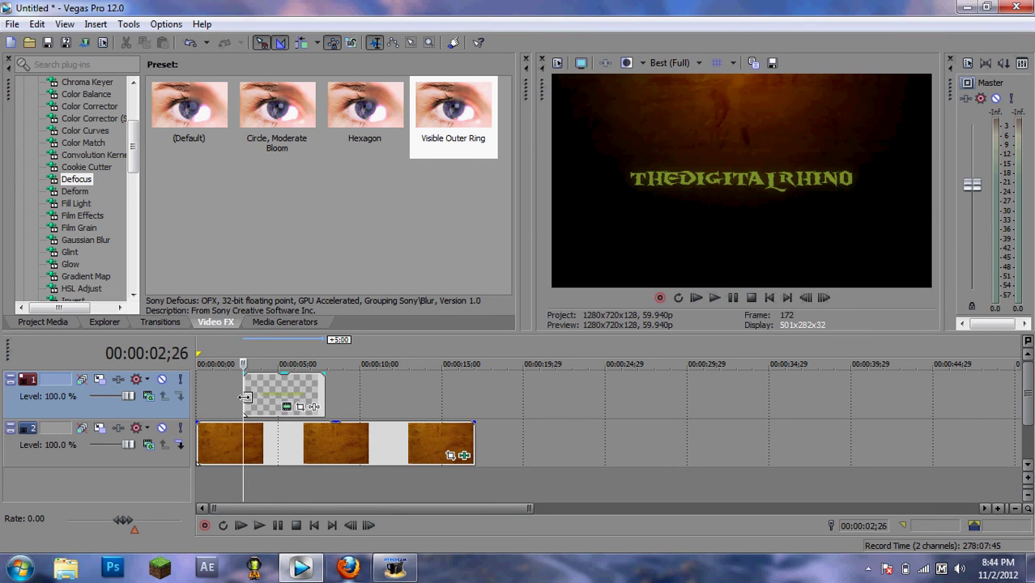
- Extend both ends of the title clip so it spans the full length of the wallpaper clip
drag(245, 397, 198, 397)
drag(325, 393, 475, 391)
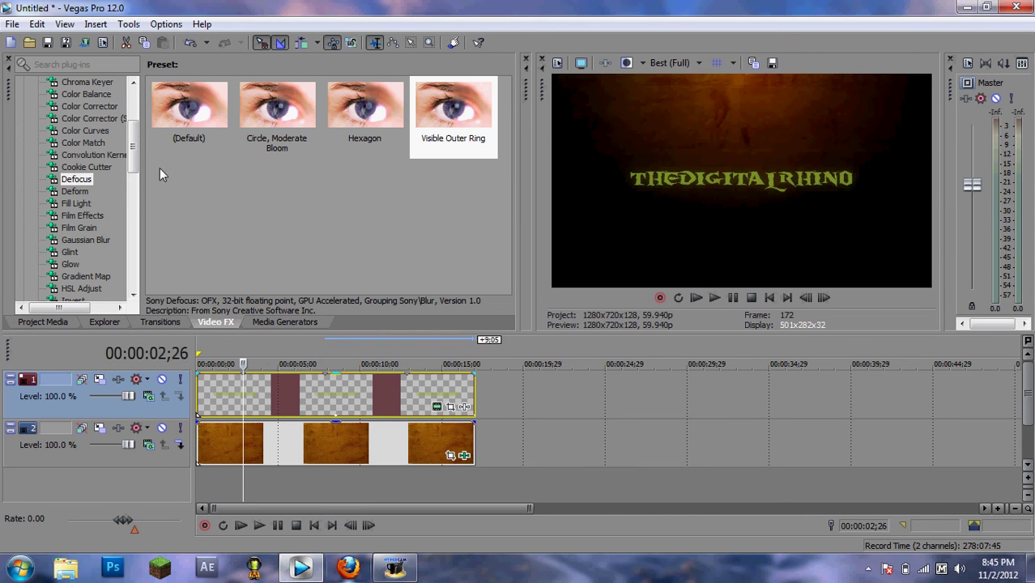
- Apply the Lens Flare effect's Sunburst Effect preset to the title clip
drag(134, 147, 136, 184)
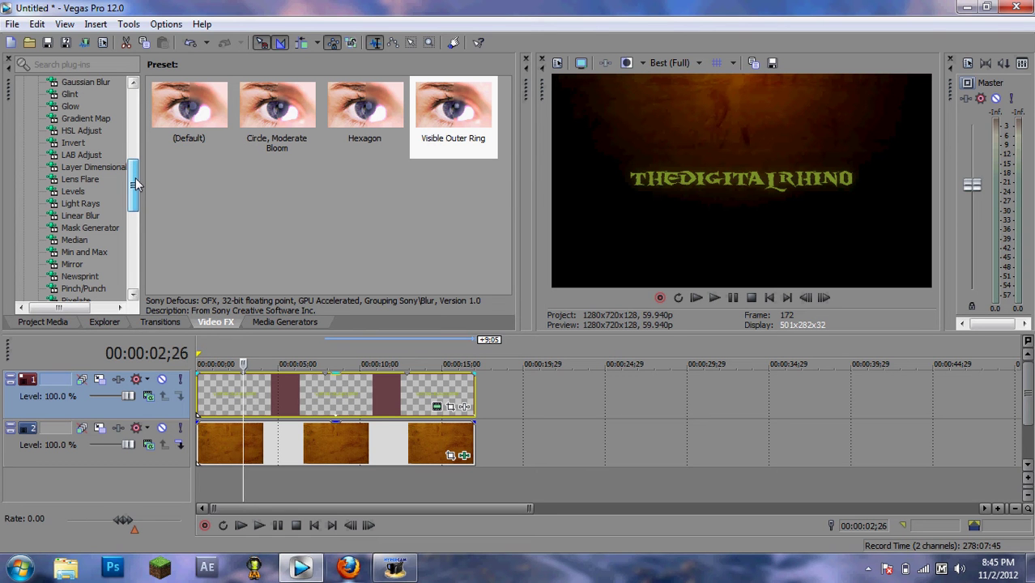
click(116, 185)
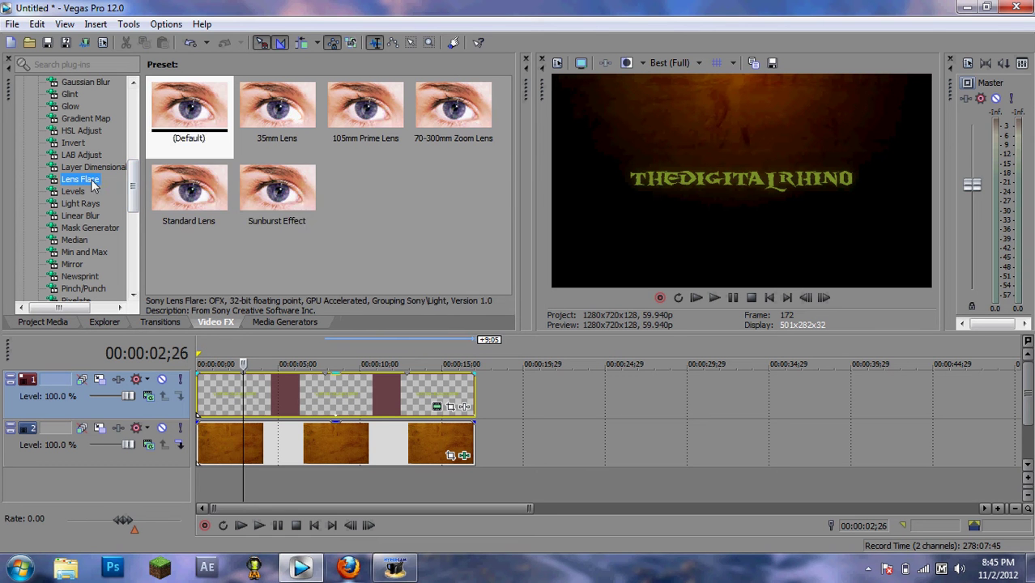
click(295, 205)
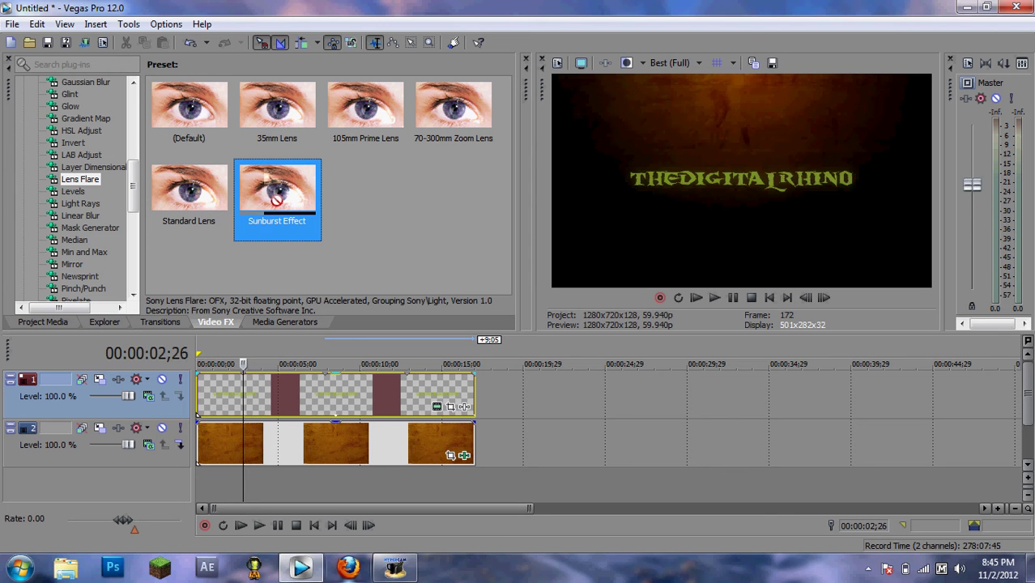
drag(268, 198, 296, 394)
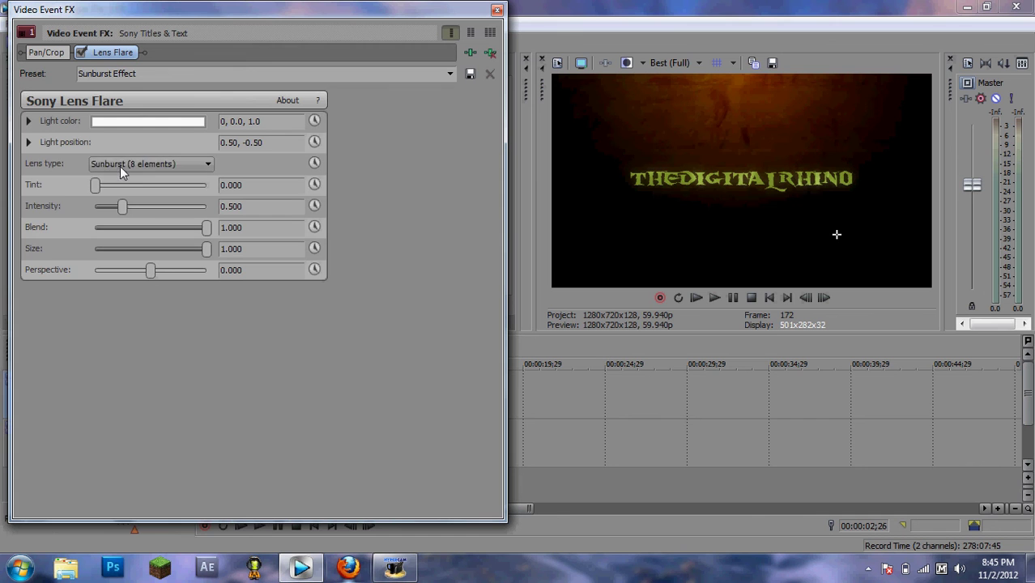
- Place the lens flare's light position at -0.89, -0.37 and turn on animation for it at the clip's start
click(29, 142)
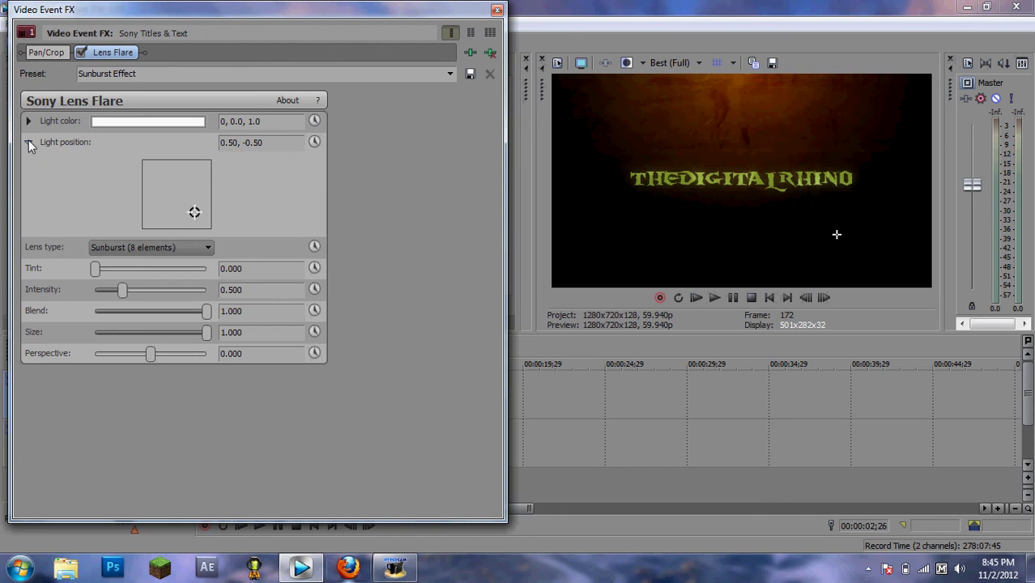
mouse_move(196, 212)
mouse_down()
mouse_move(185, 203)
mouse_move(146, 208)
mouse_up()
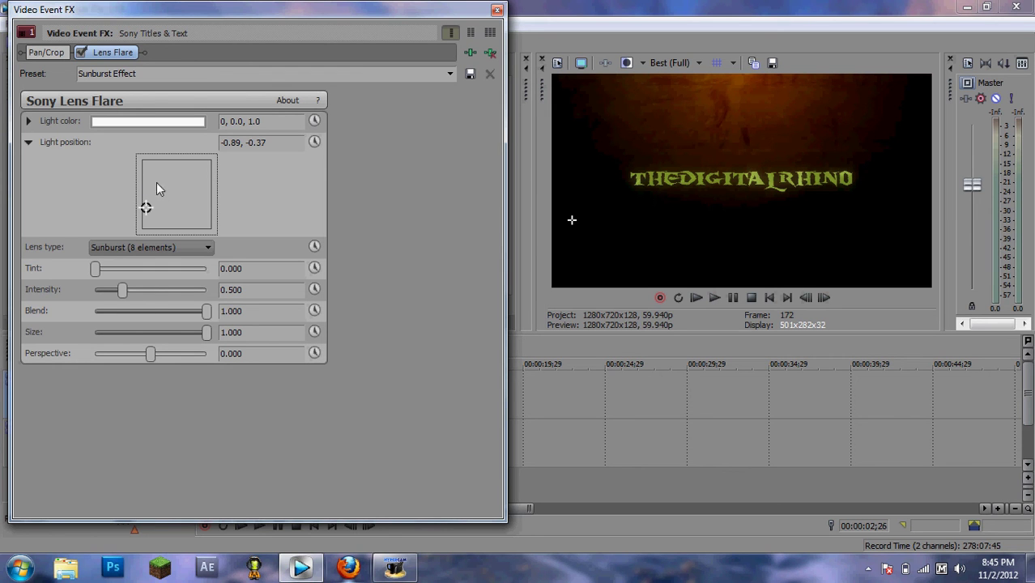
click(315, 142)
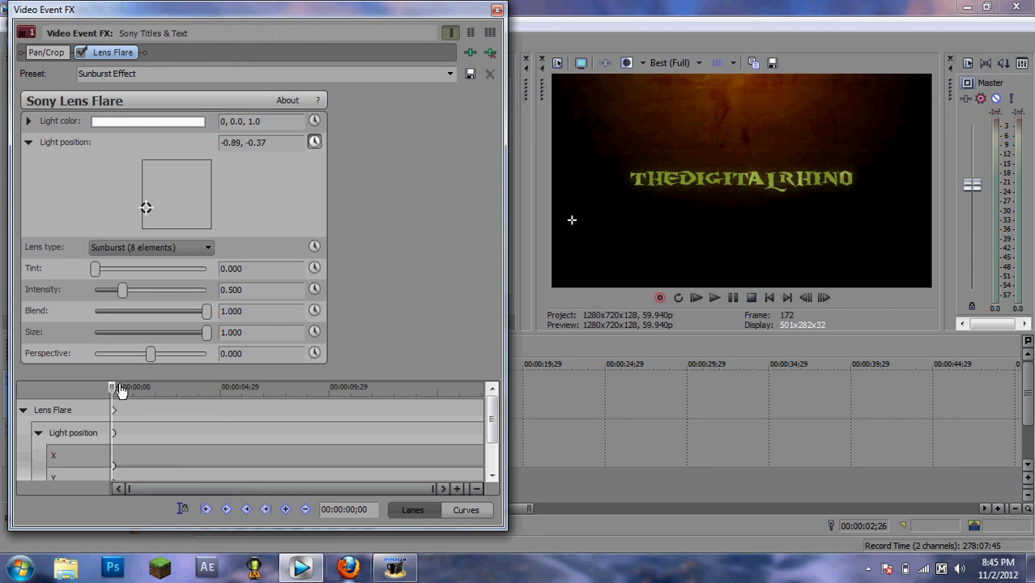
- Keyframe the lens flare's light position at -0.43, -0.35 at the clip's end, 00:00:17;01, and close the effect settings
drag(113, 386, 483, 389)
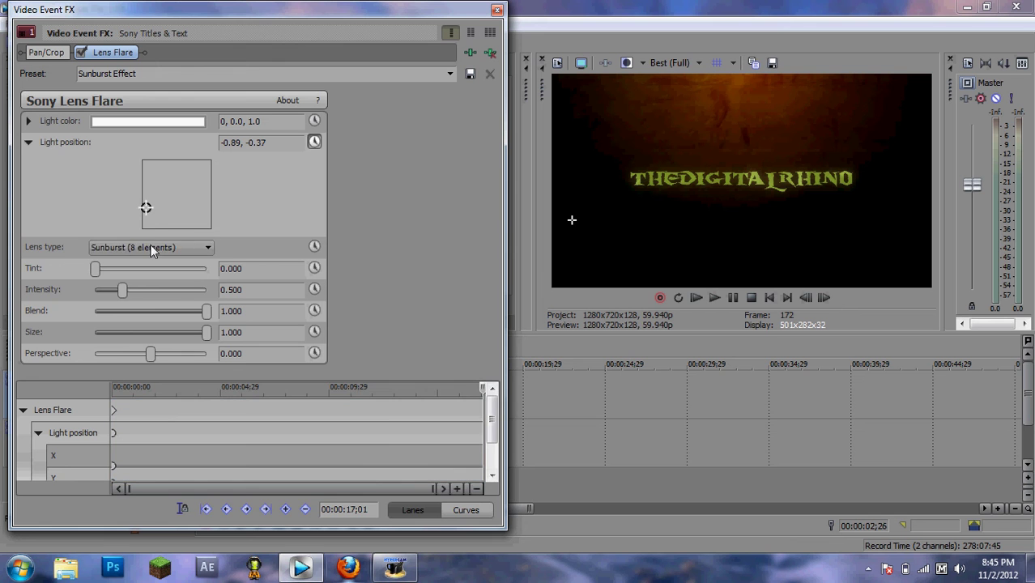
click(147, 211)
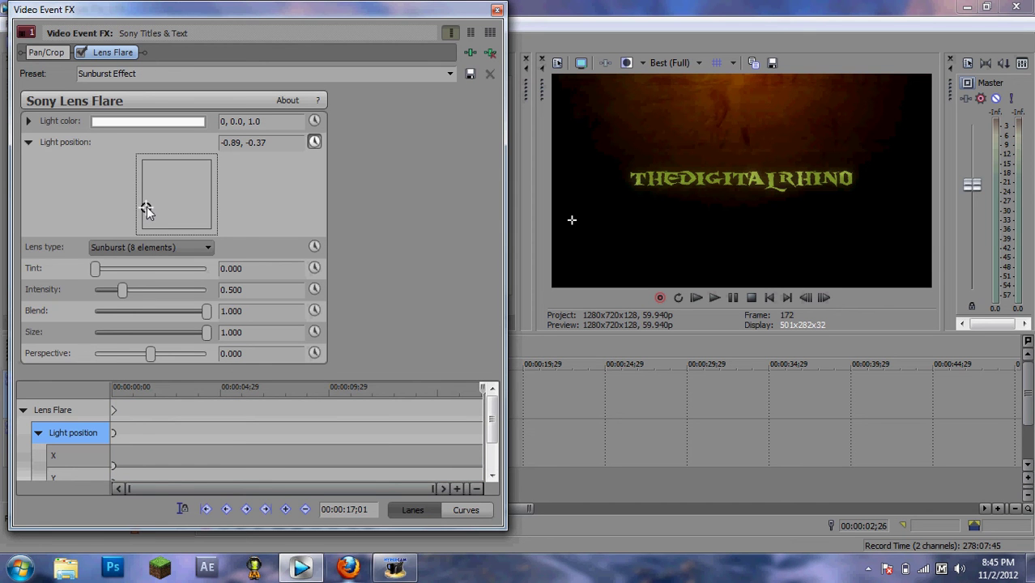
mouse_move(147, 210)
mouse_down()
mouse_move(207, 209)
mouse_move(161, 210)
mouse_up()
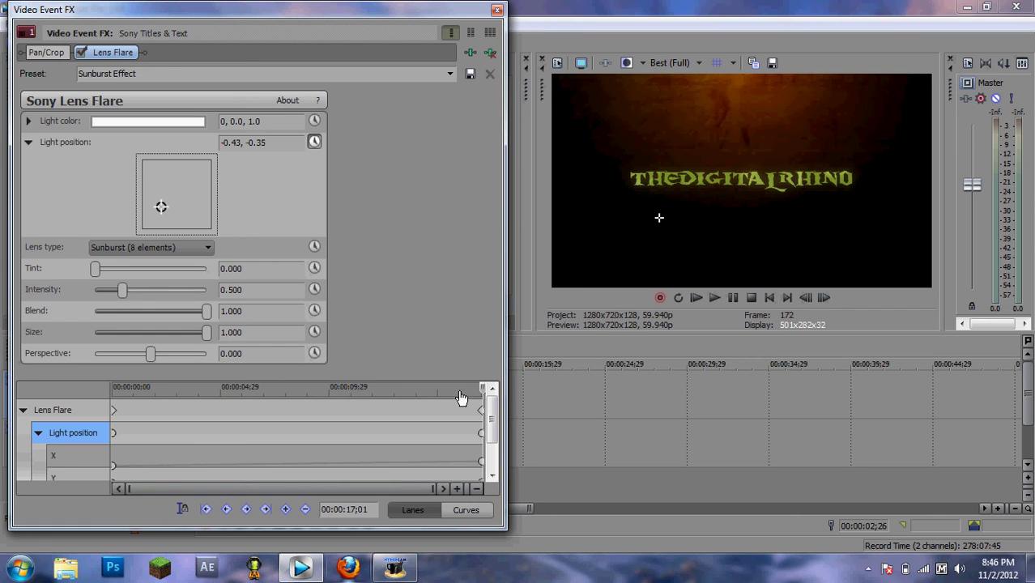
click(496, 9)
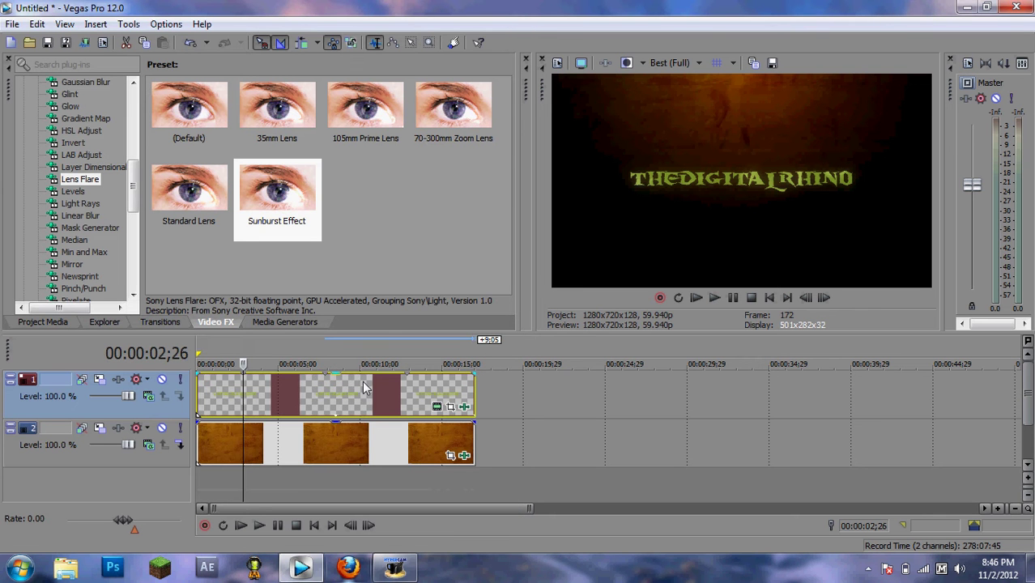
- Play the title animation at Preview (Auto) quality and check the frame at 00:00:15;07
click(676, 65)
mouse_move(685, 97)
click(738, 97)
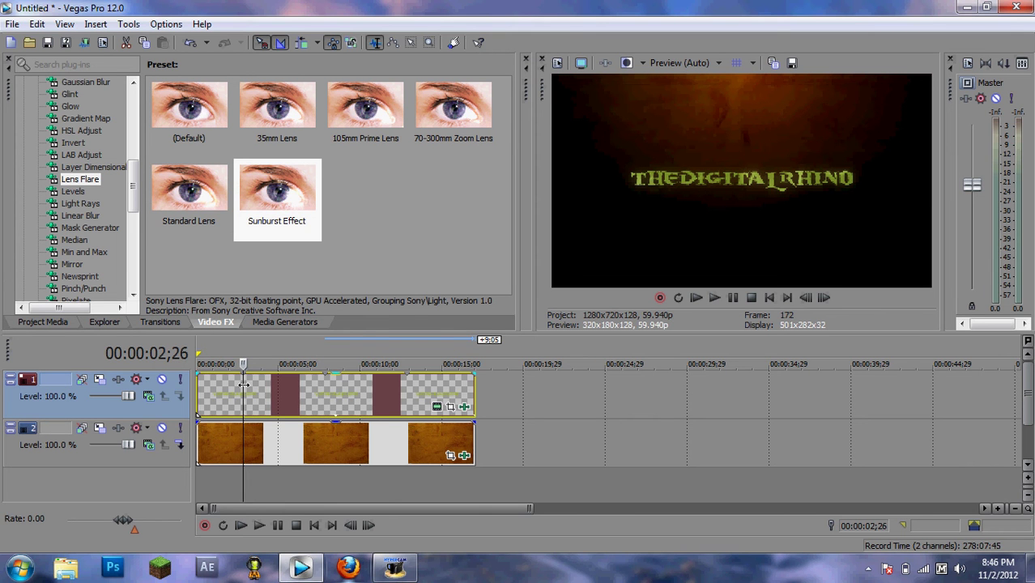
key(space)
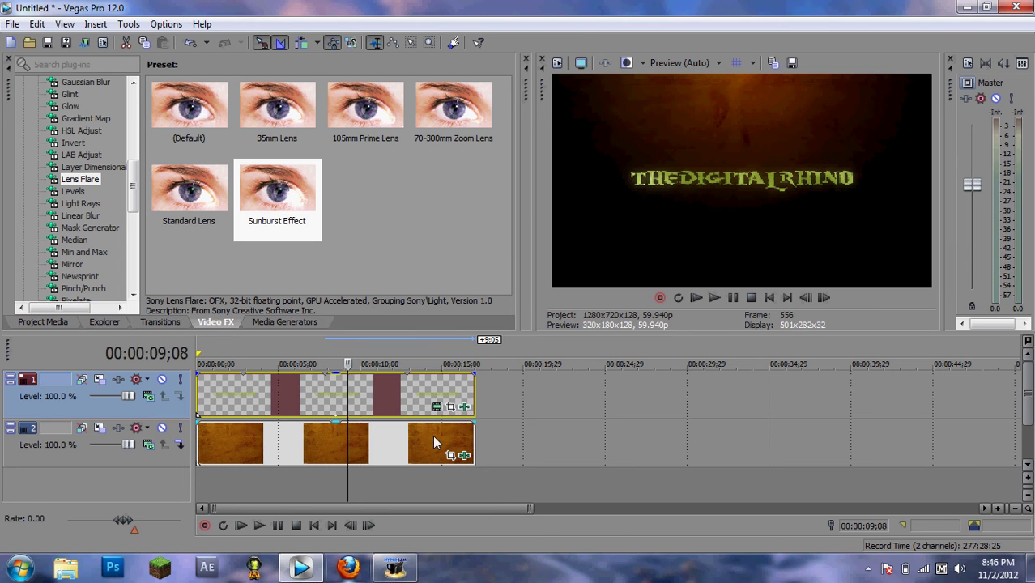
drag(347, 401, 446, 403)
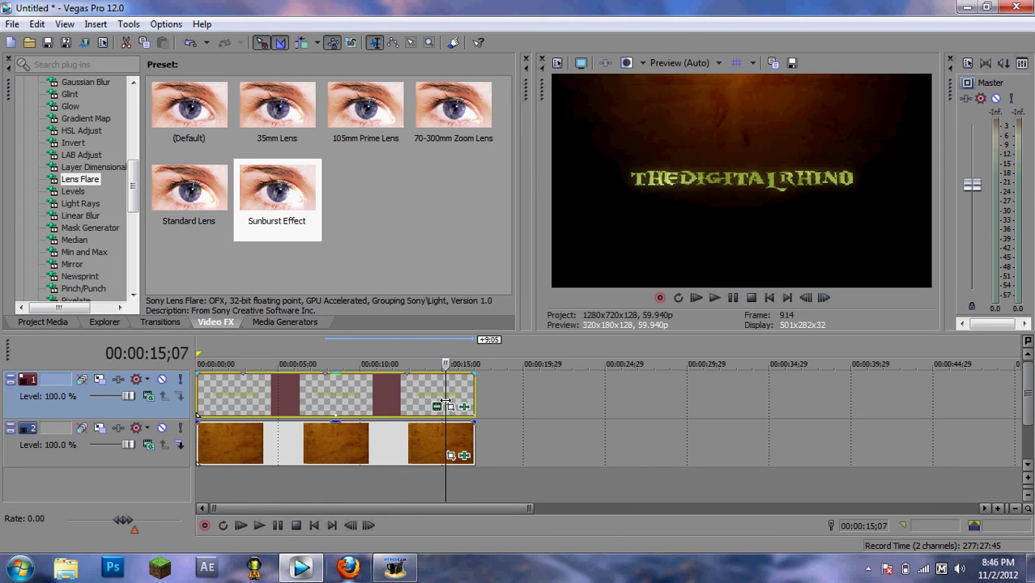
- Set the video preview quality to Best (Full)
click(685, 63)
mouse_move(680, 126)
click(745, 142)
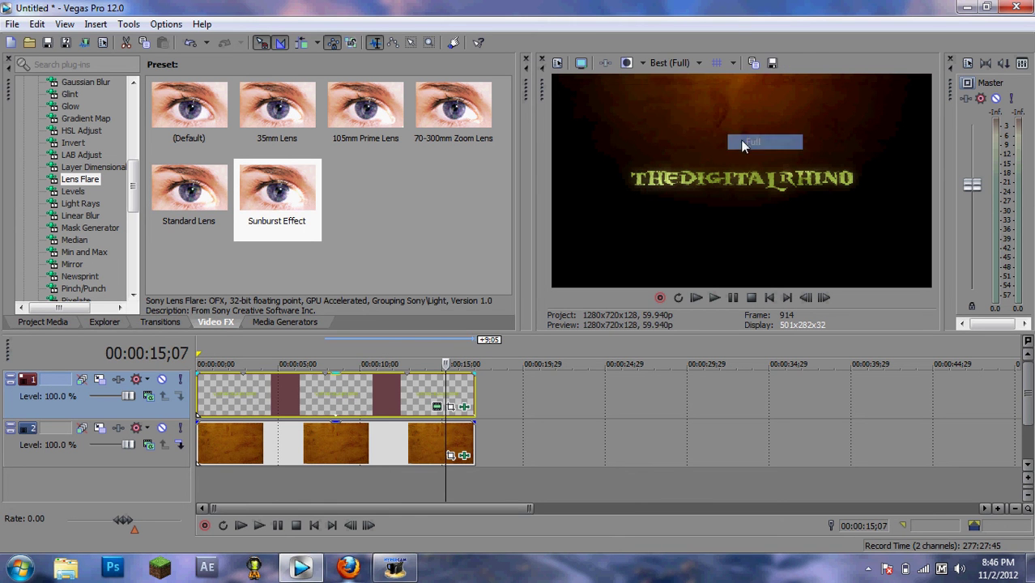
- Add logoexpand02.png at the start of a new video track and place that track between the title and wallpaper tracks
drag(448, 388, 195, 401)
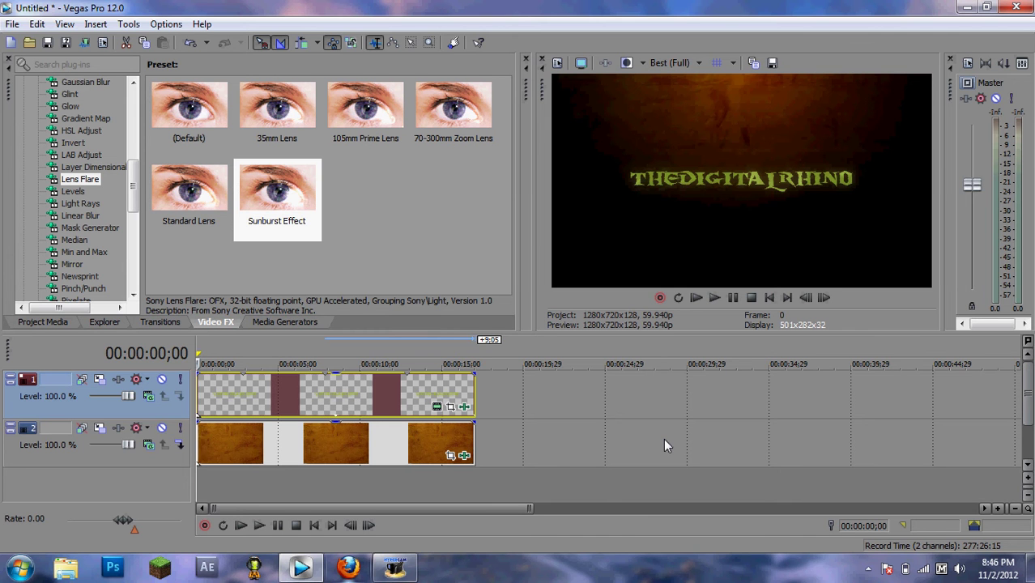
key(ctrl+shift+q)
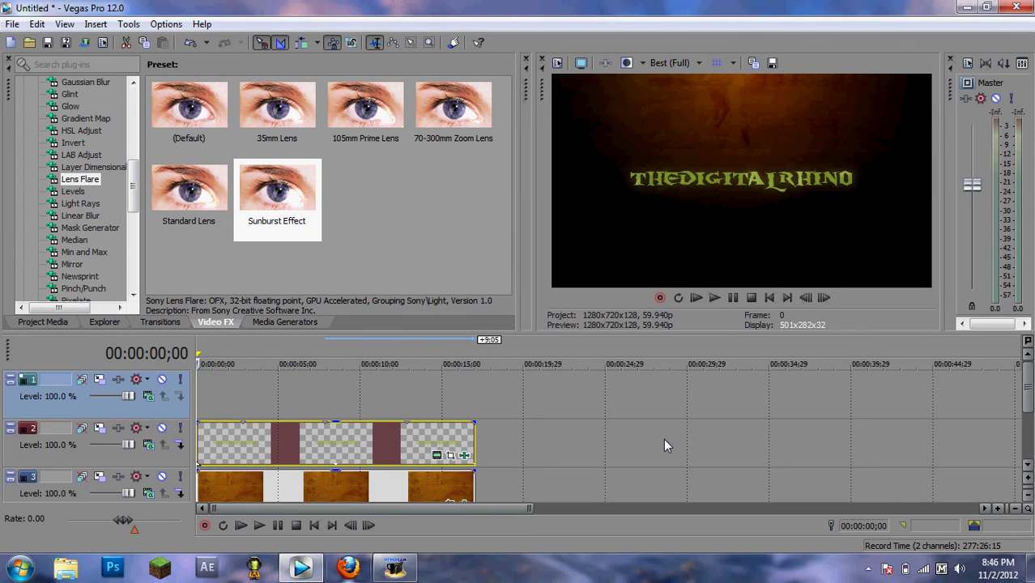
click(94, 321)
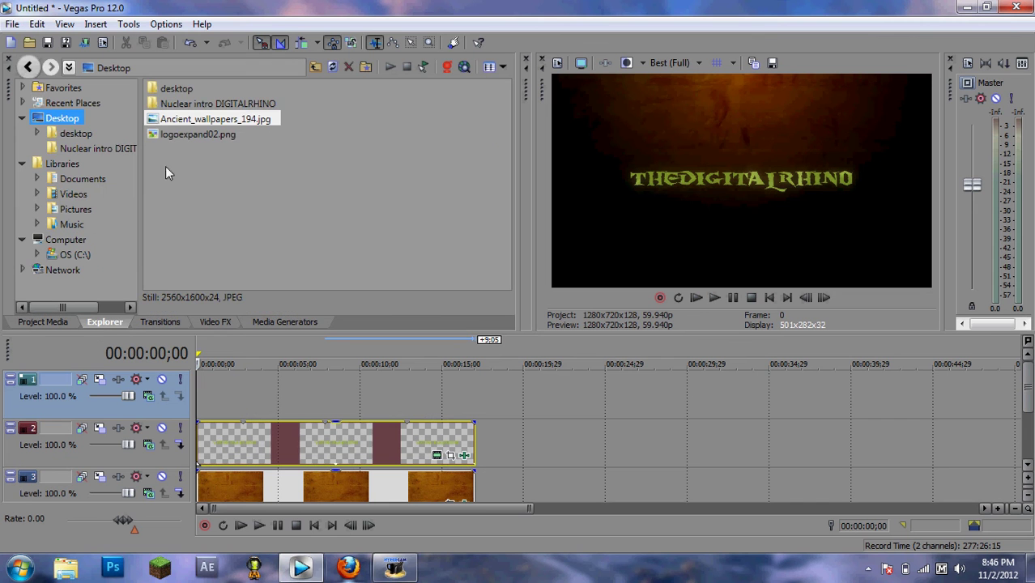
click(173, 133)
drag(254, 361, 198, 389)
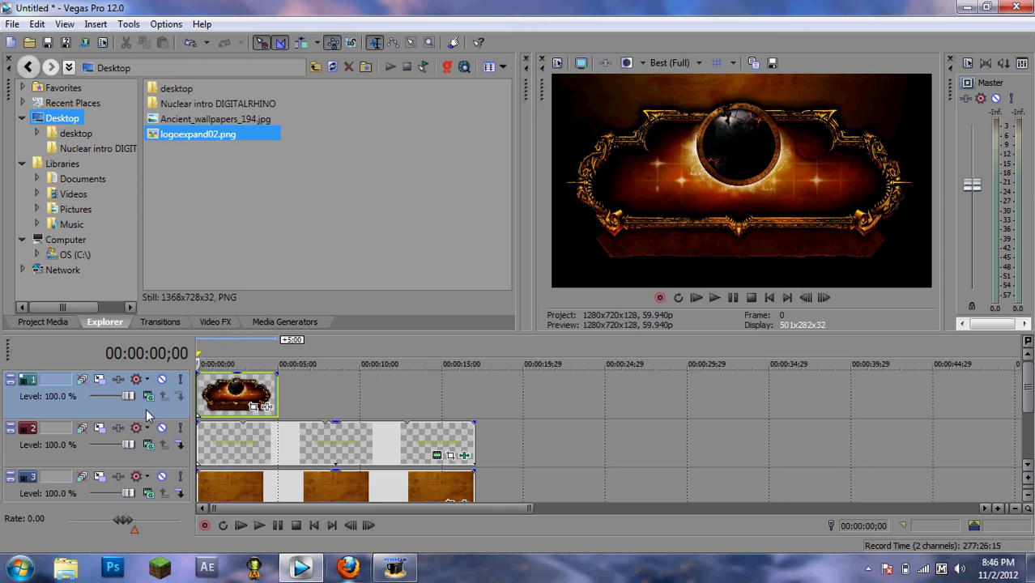
drag(144, 415, 138, 473)
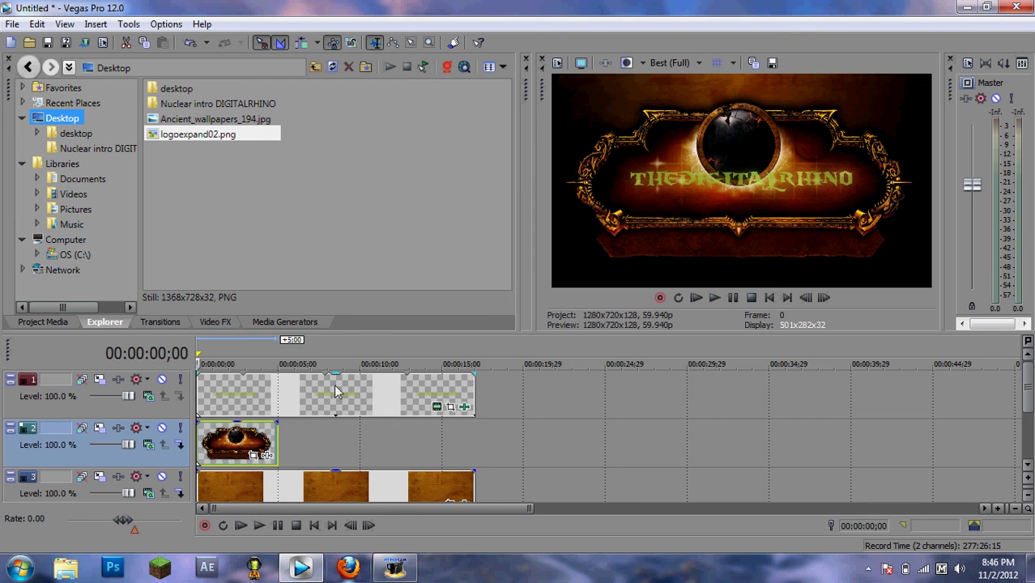
- Enlarge the logo clip's Pan/Crop frame so the logo shrinks around the title, and close the crop settings
click(253, 457)
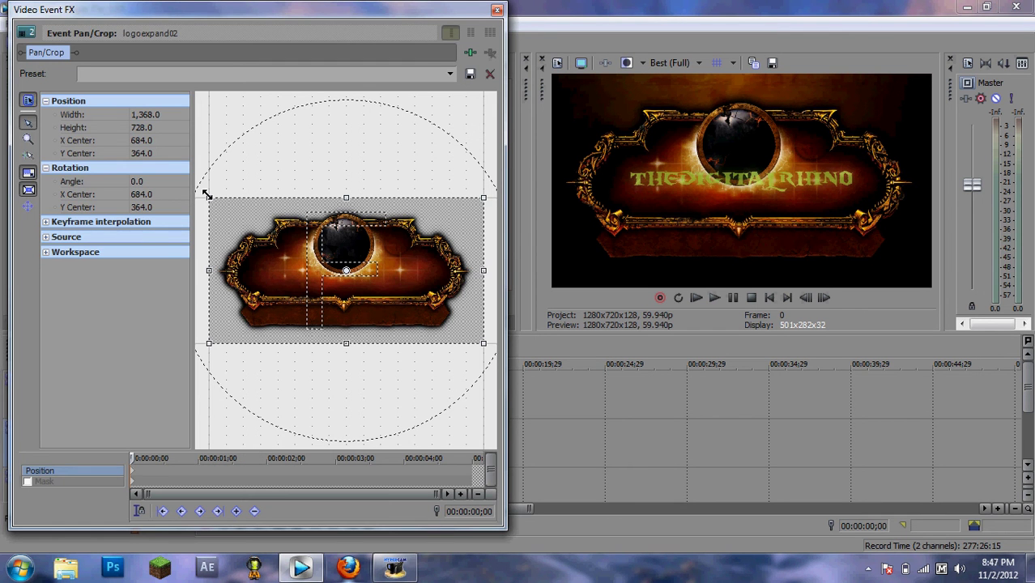
drag(206, 194, 162, 171)
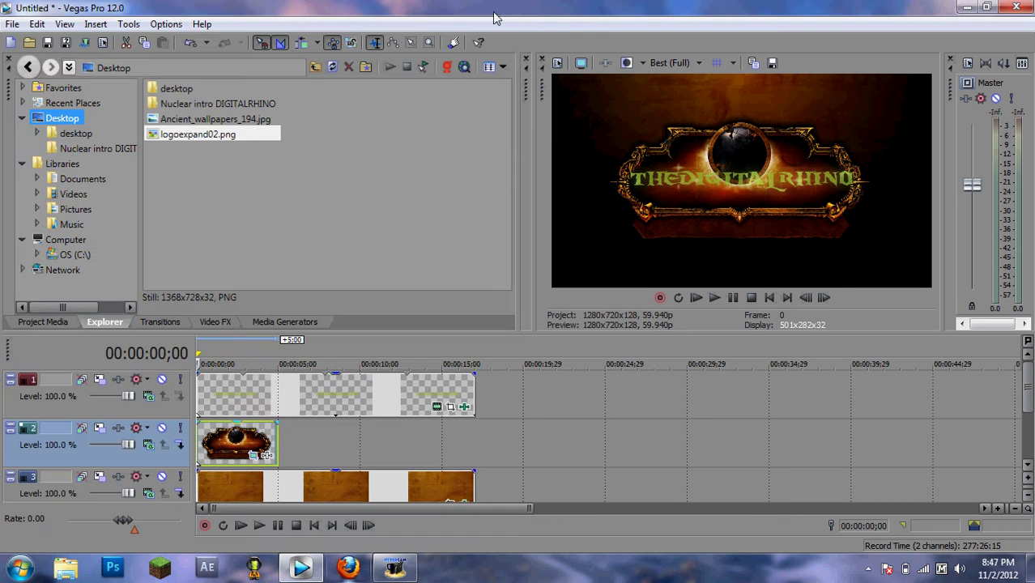
click(496, 10)
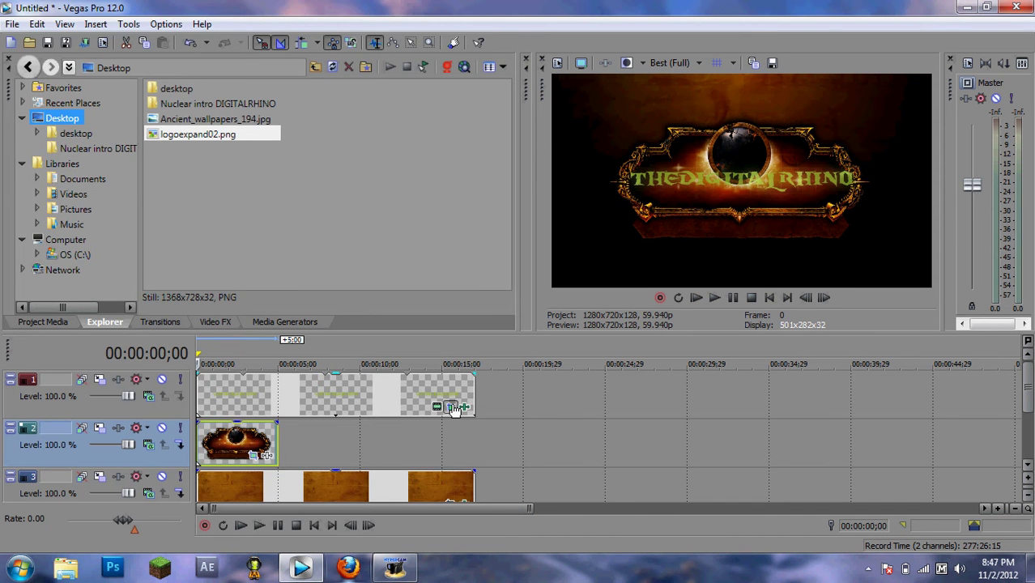
- Set the title's Pan/Crop frame to about 1,400.3 × 787.7 with Y center about 306.9, lowering the text inside the logo
click(448, 408)
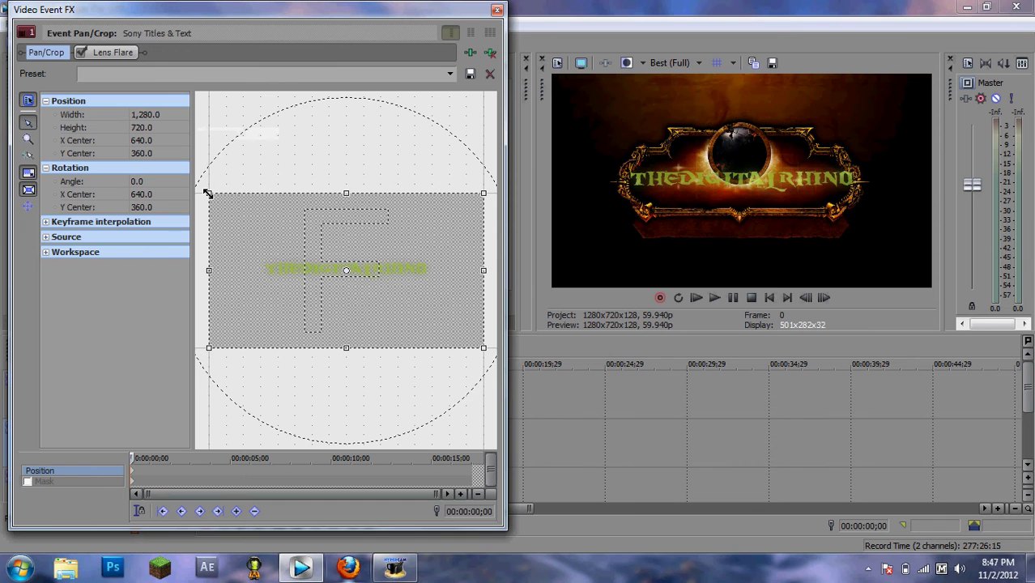
drag(208, 194, 194, 186)
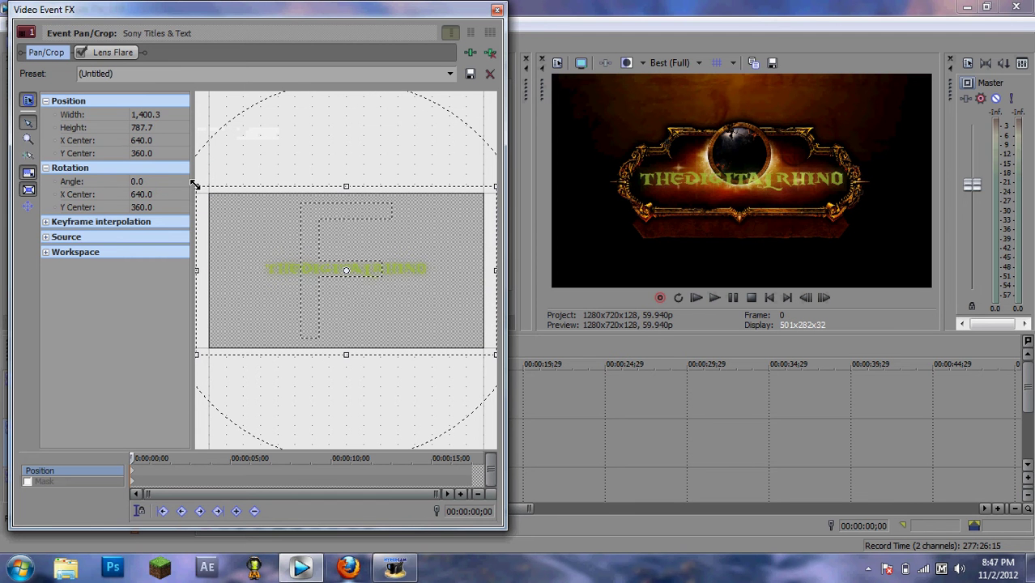
click(497, 9)
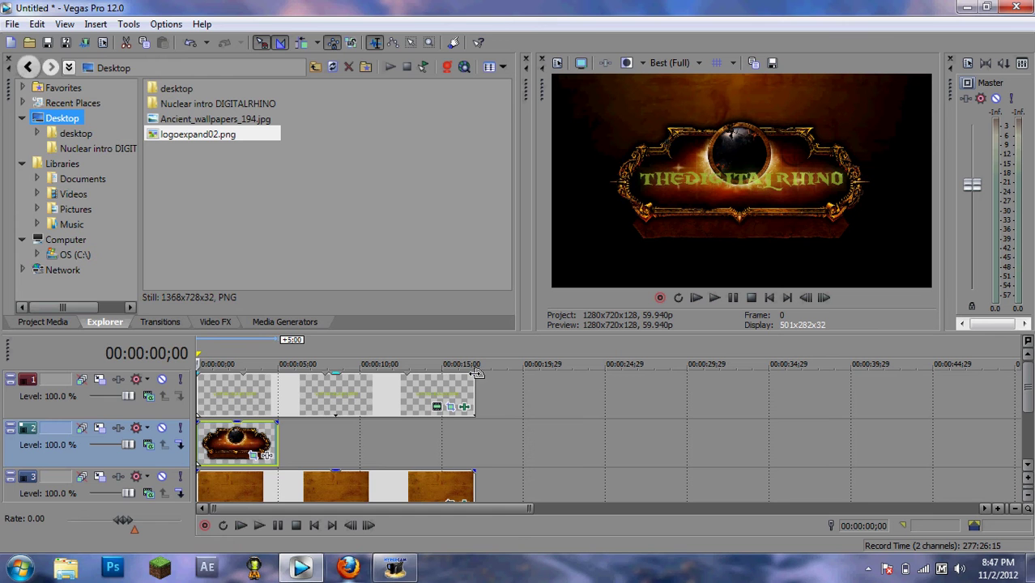
click(451, 407)
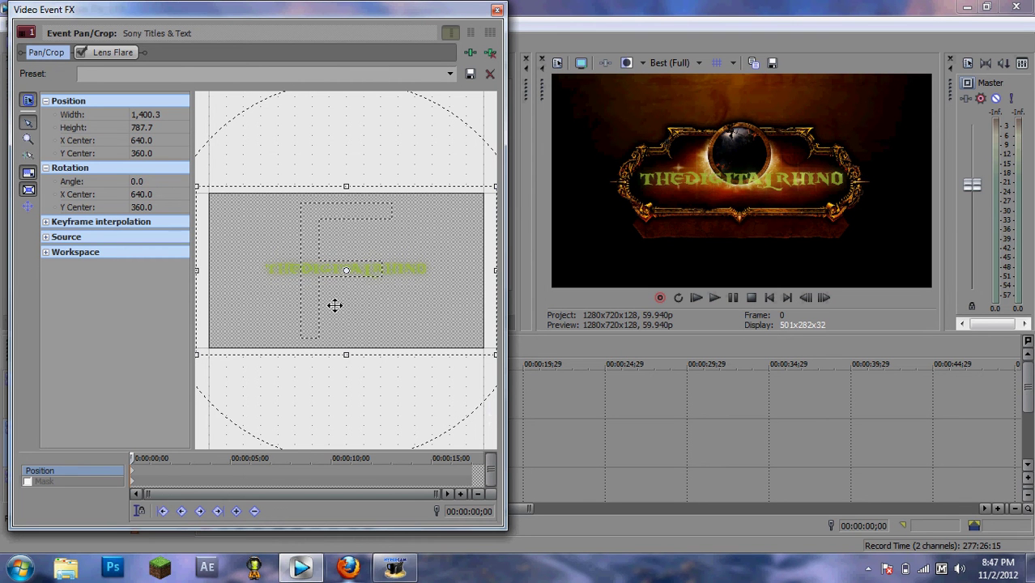
drag(334, 305, 334, 294)
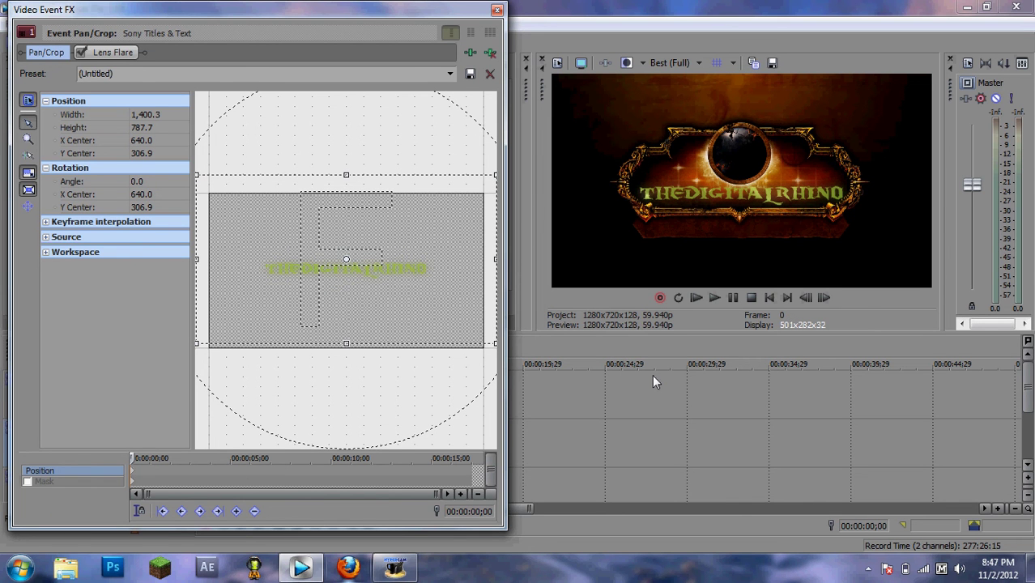
click(497, 9)
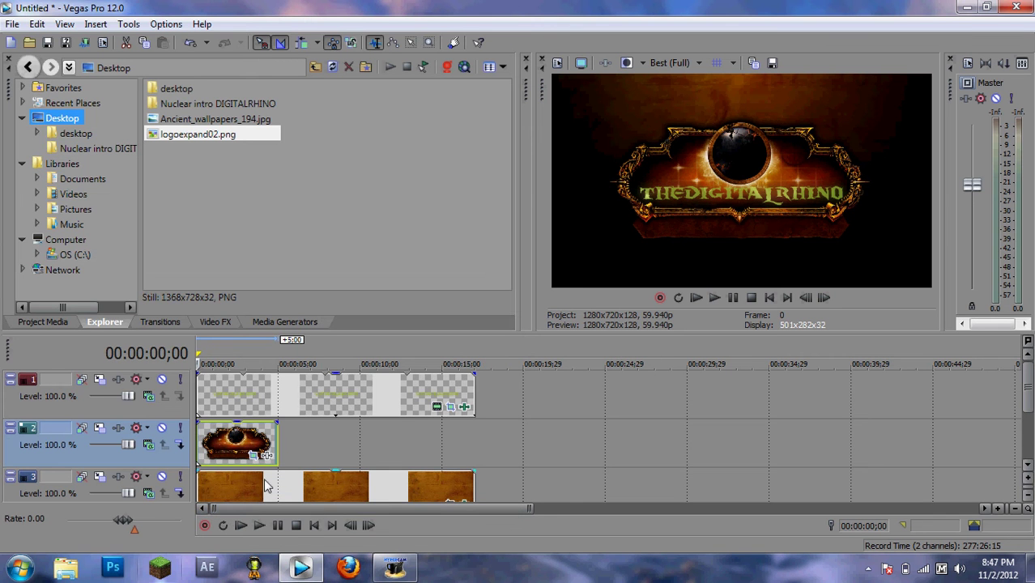
- Extend the logo clip to the same end point as the title and wallpaper clips
drag(491, 451, 475, 450)
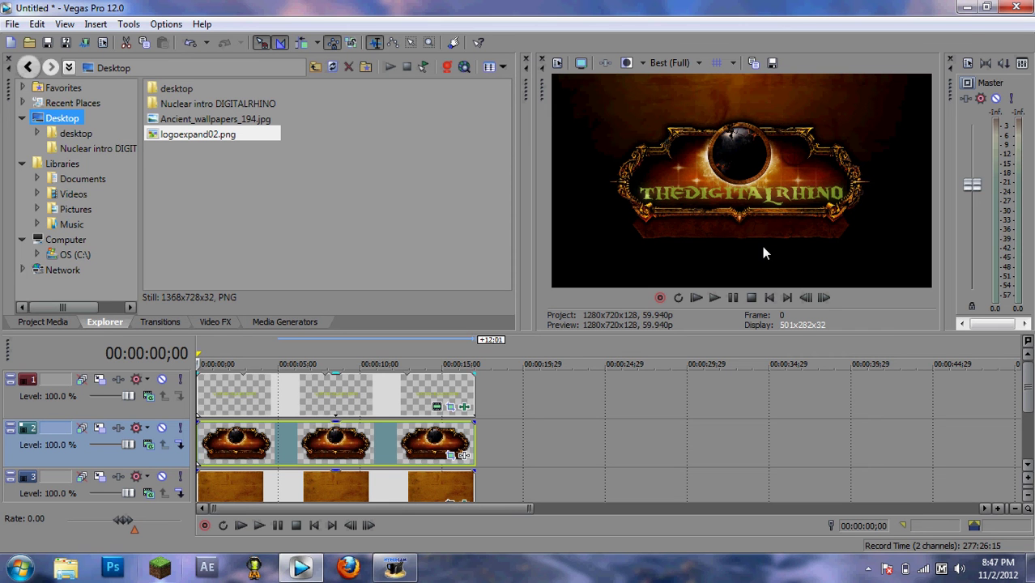
- Apply the Color Corrector effect with the (Default) preset to the logo clip
click(216, 321)
drag(133, 188, 132, 145)
click(96, 131)
click(89, 118)
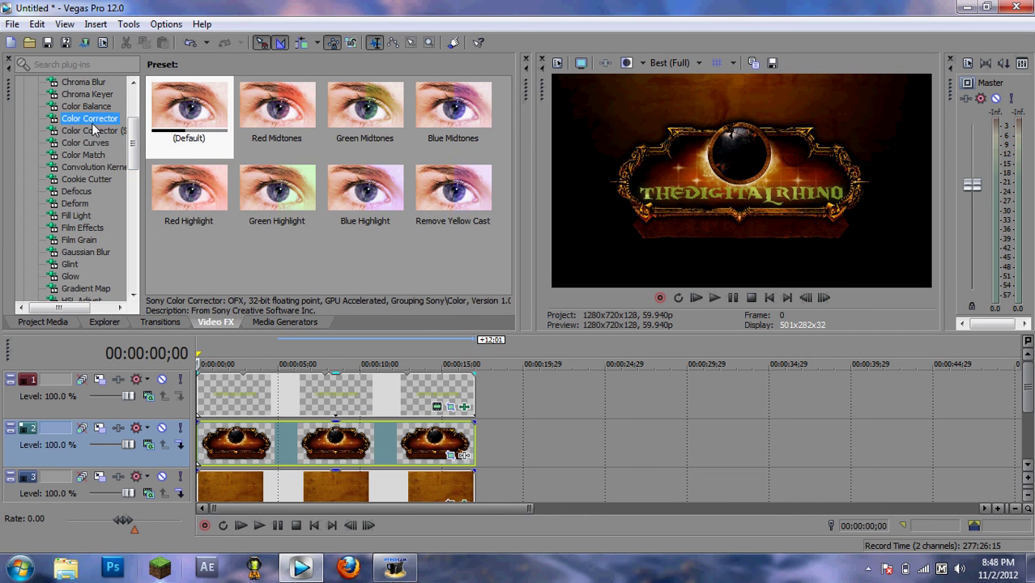
click(192, 94)
drag(302, 438, 302, 438)
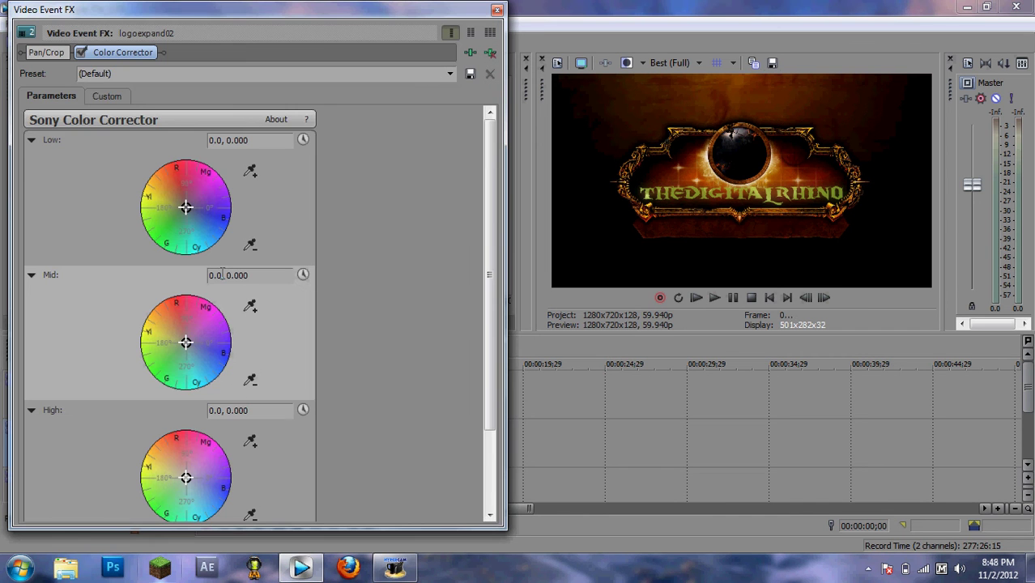
- Try tinting the logo with Mid 335.14, 0.6796 and High 114.08, 0.8171, switch Color Corrector off and close the effect settings
click(214, 357)
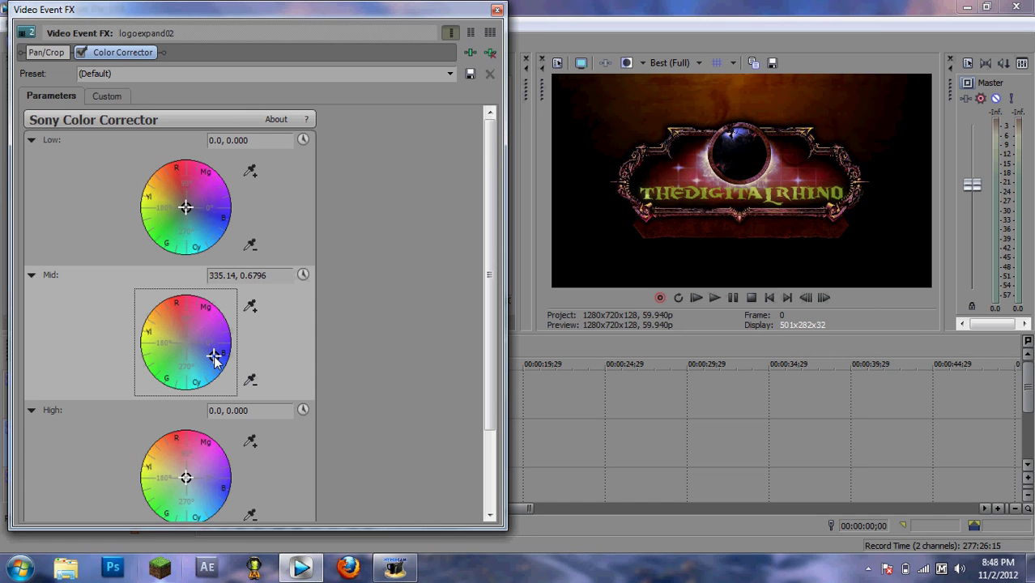
click(207, 480)
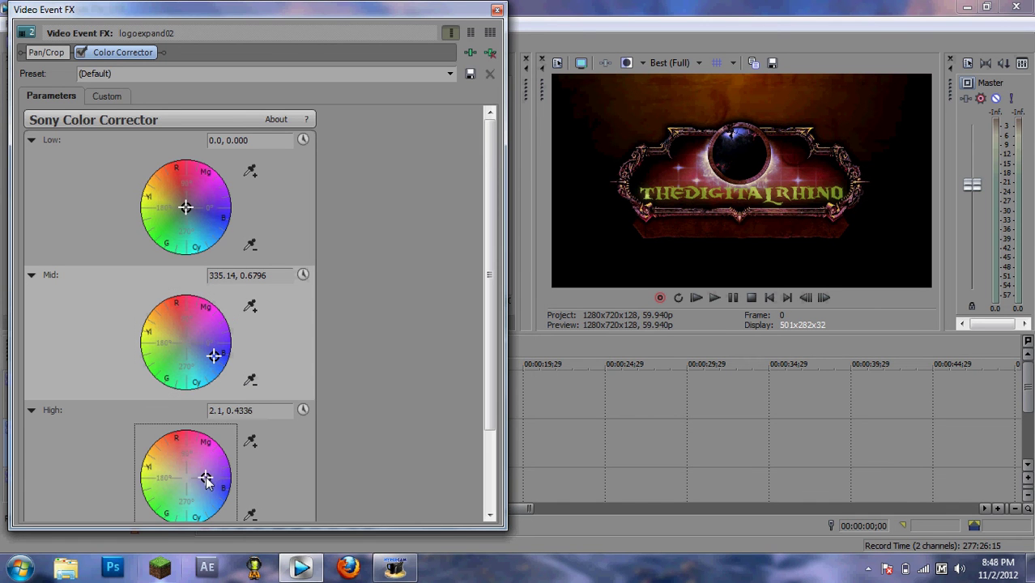
drag(207, 480, 171, 445)
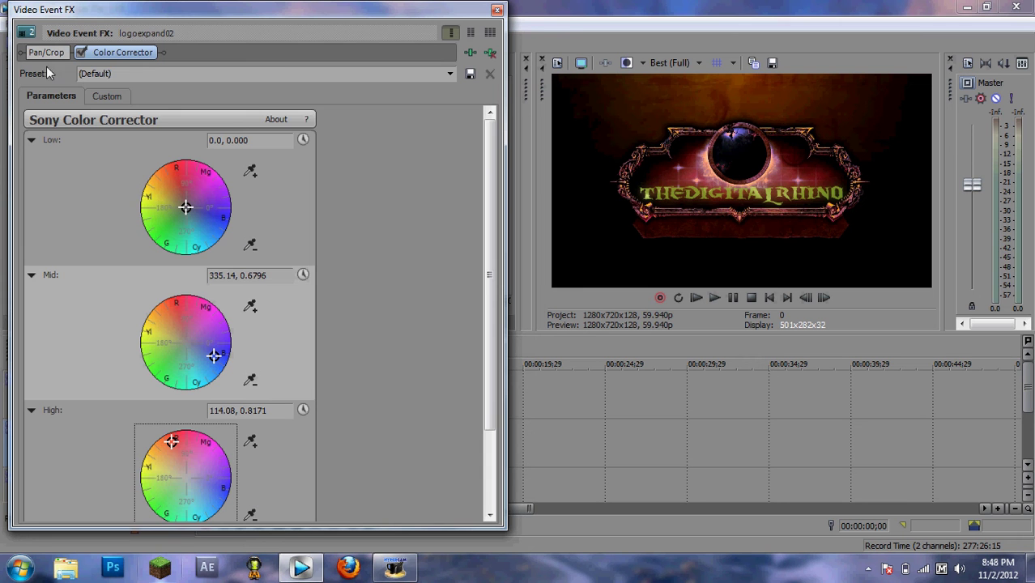
click(76, 55)
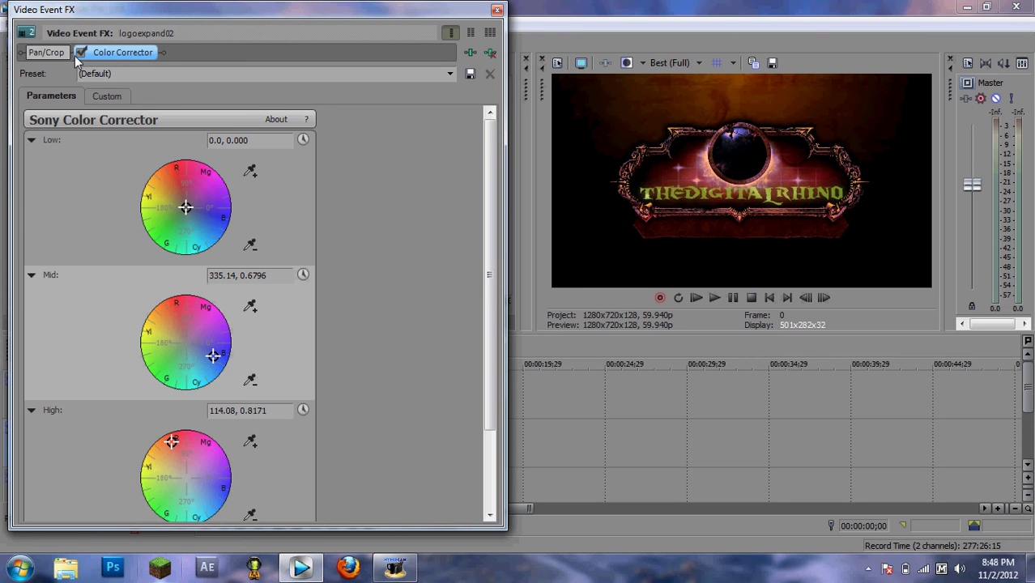
click(497, 10)
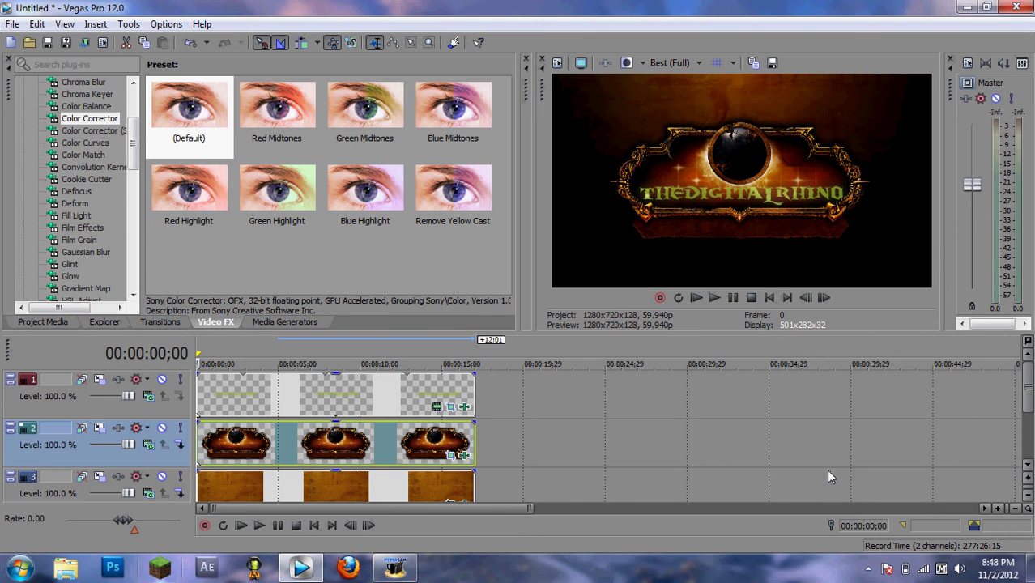
- Insert a new video track above the title and add a text media clip at its start reading "Presents"
key(ctrl+shift+q)
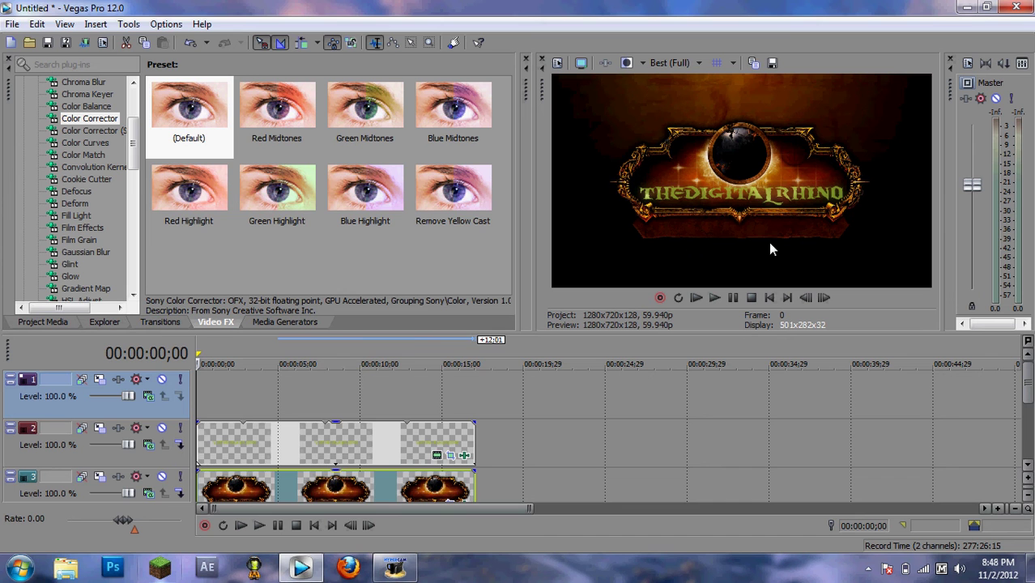
right_click(294, 396)
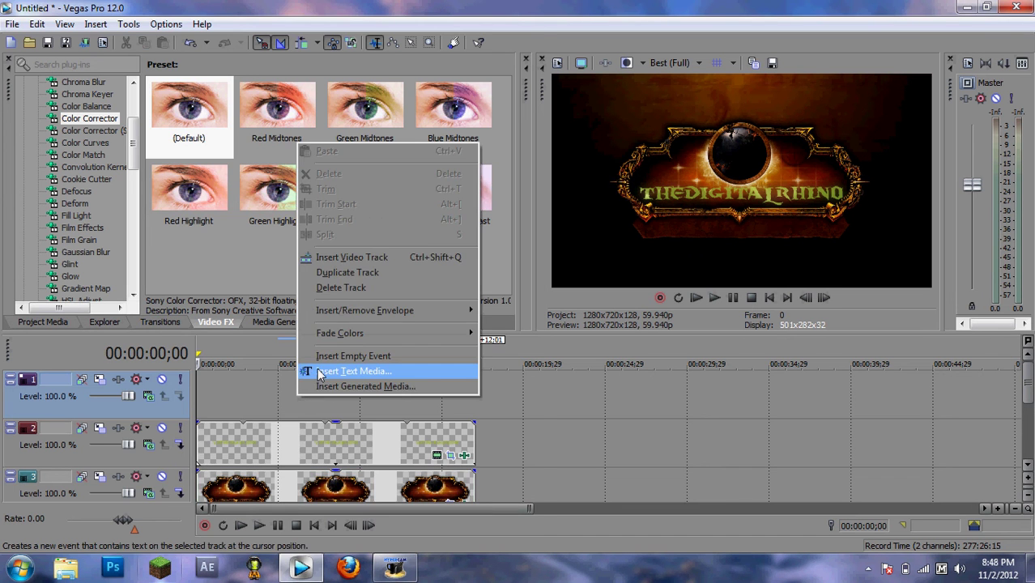
click(320, 371)
drag(450, 220, 146, 218)
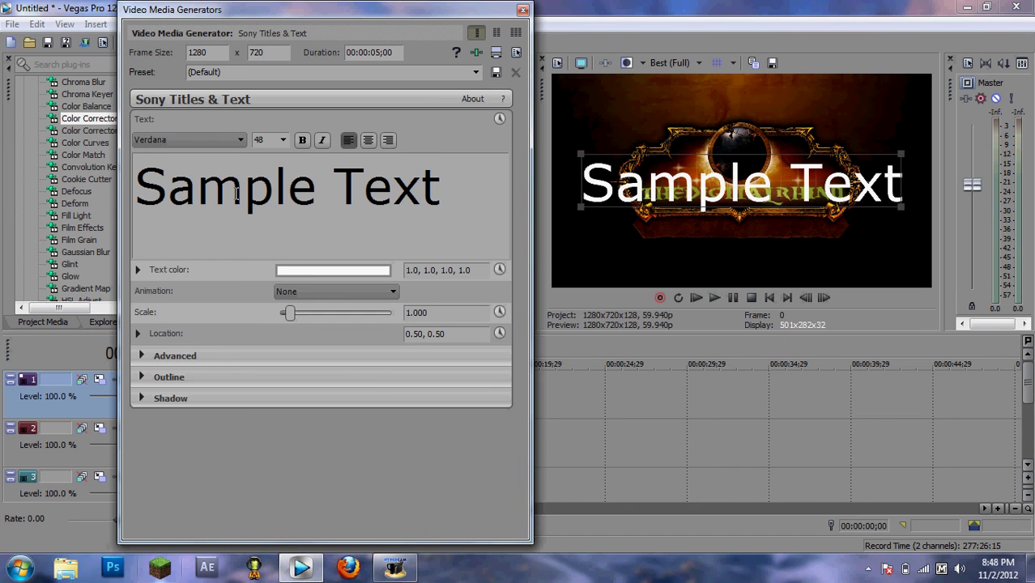
drag(480, 179, 388, 180)
key(Delete)
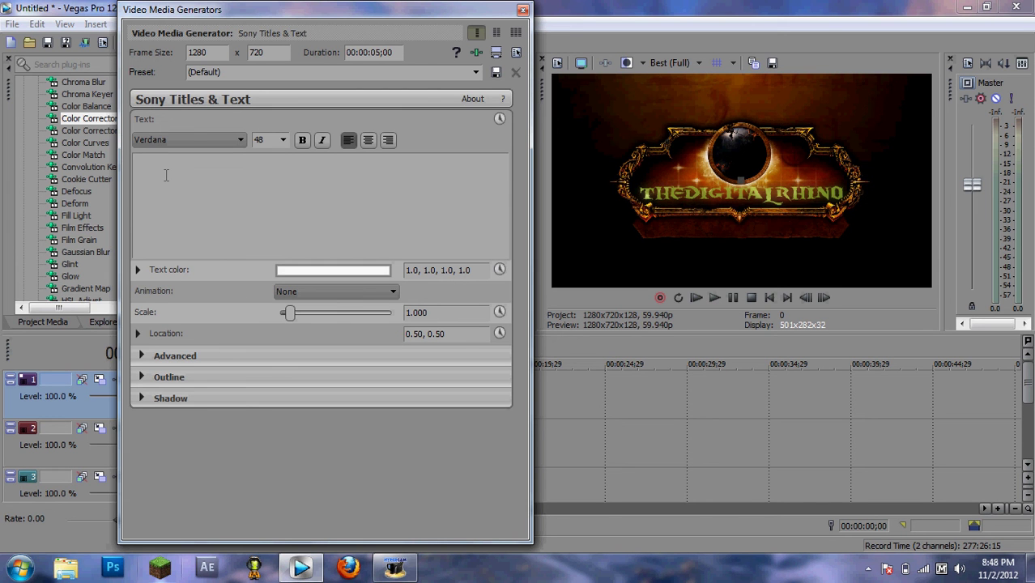
text(Pr)
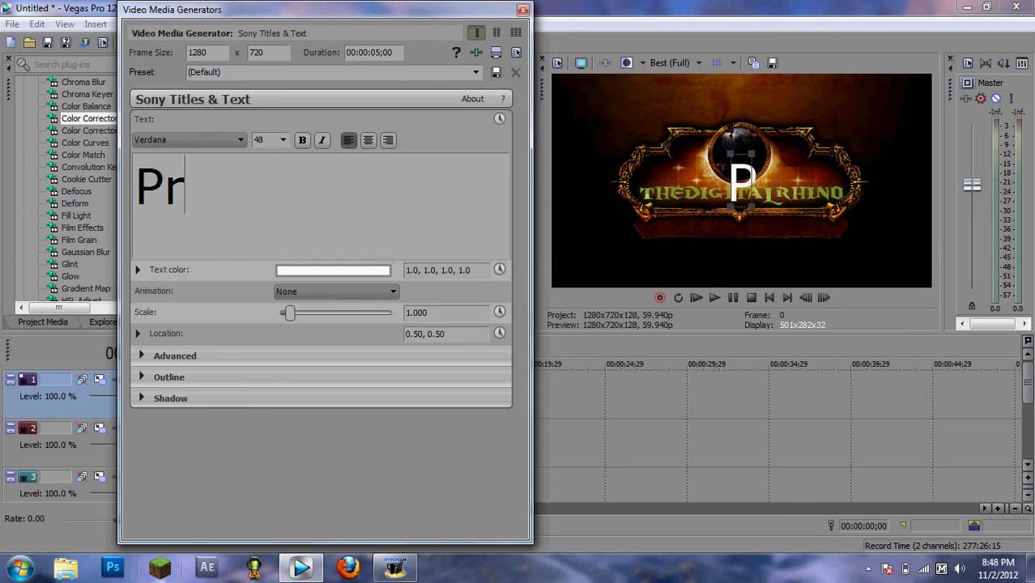
text(esents)
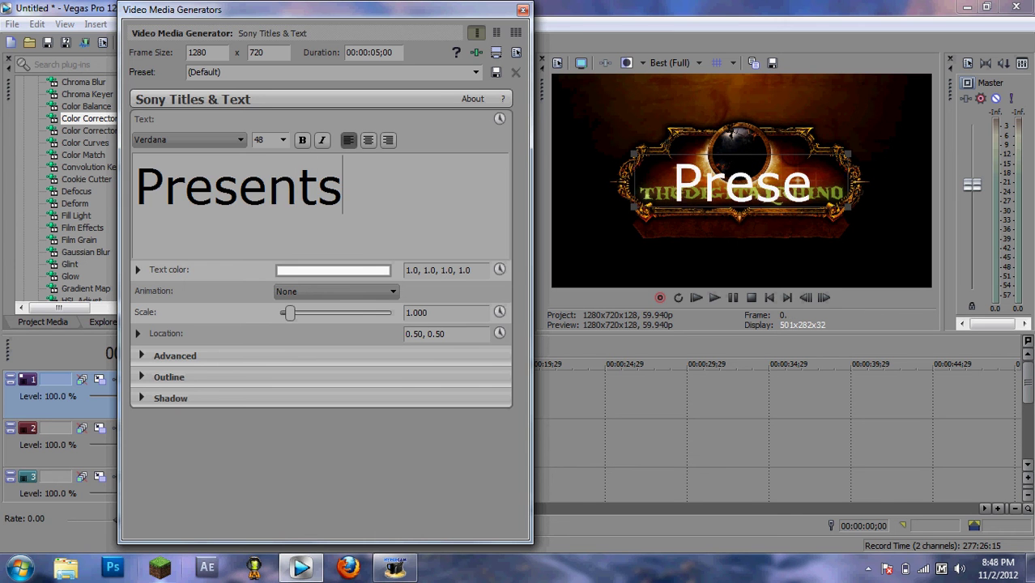
- Format the "Presents" text in the Burning Wrath font at size 16
double_click(221, 188)
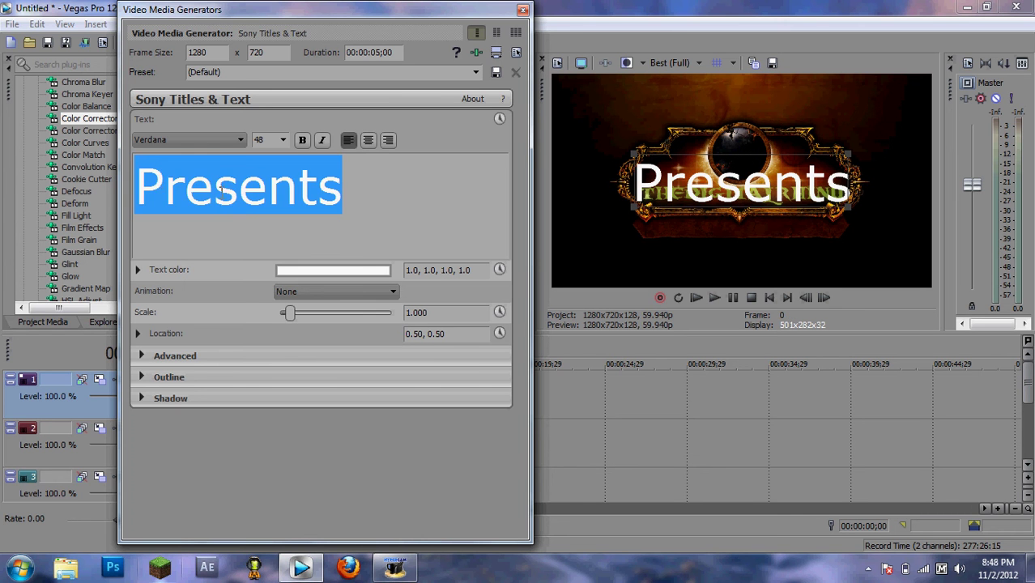
click(219, 141)
drag(241, 429, 240, 241)
click(193, 332)
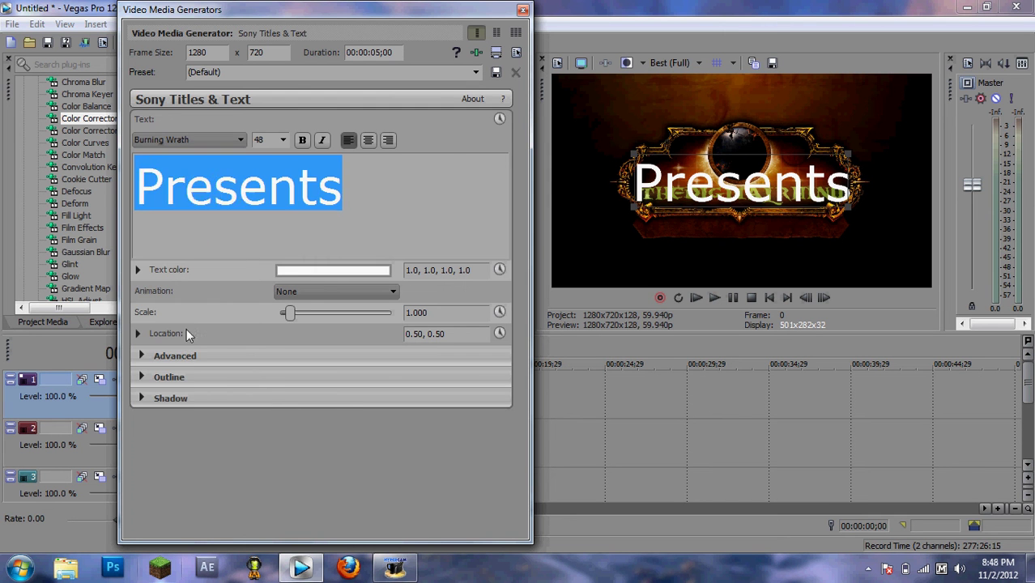
click(284, 141)
click(281, 196)
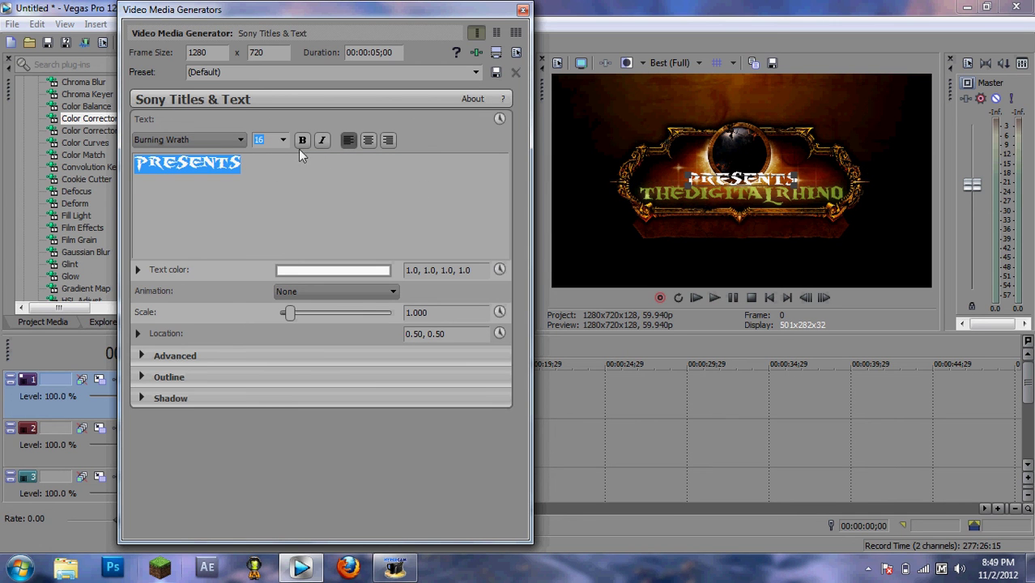
- Try a sampled grey text color of 0.67, 0.67, 0.67 on "Presents" and set it back to white
click(335, 271)
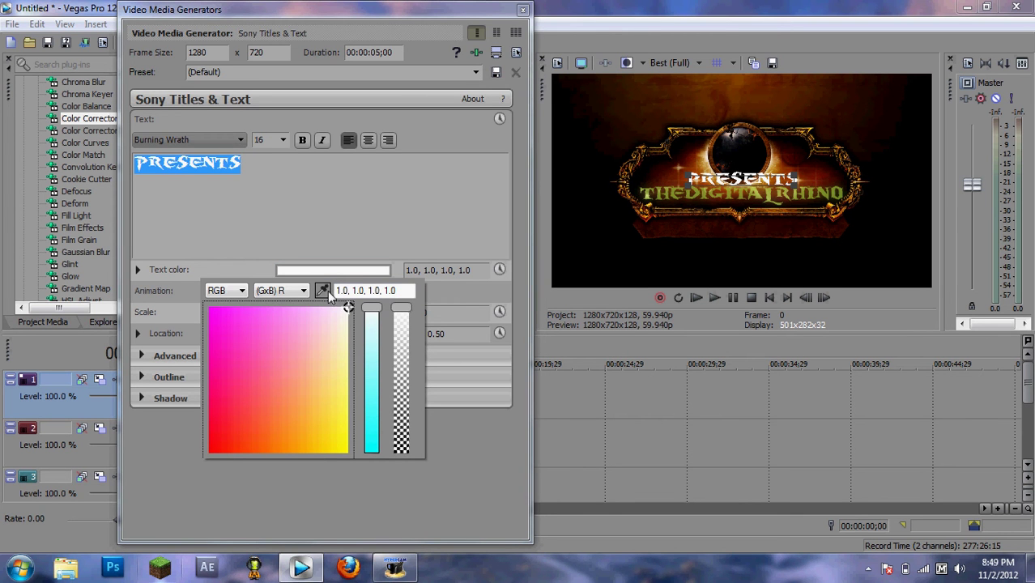
click(327, 293)
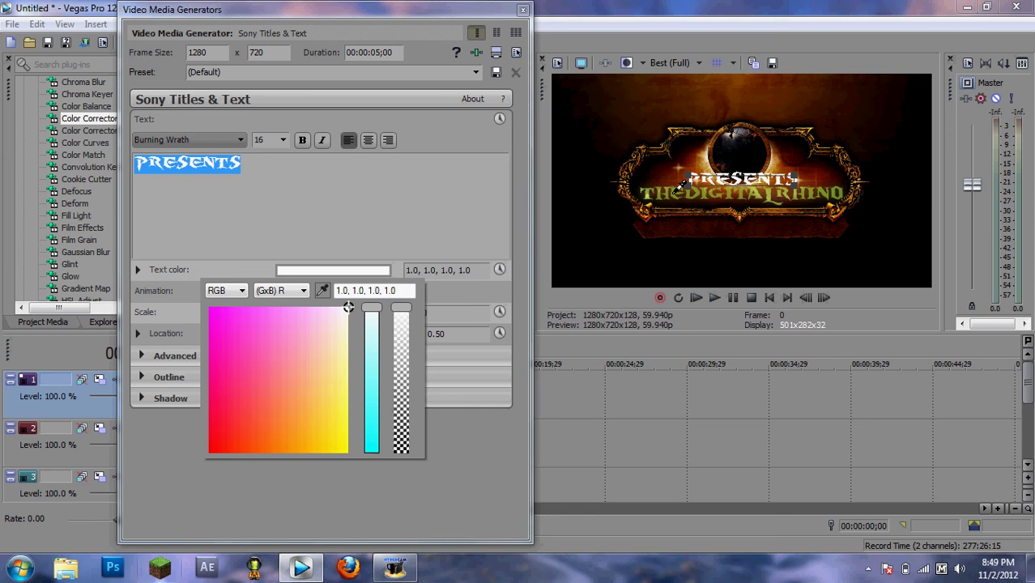
click(357, 220)
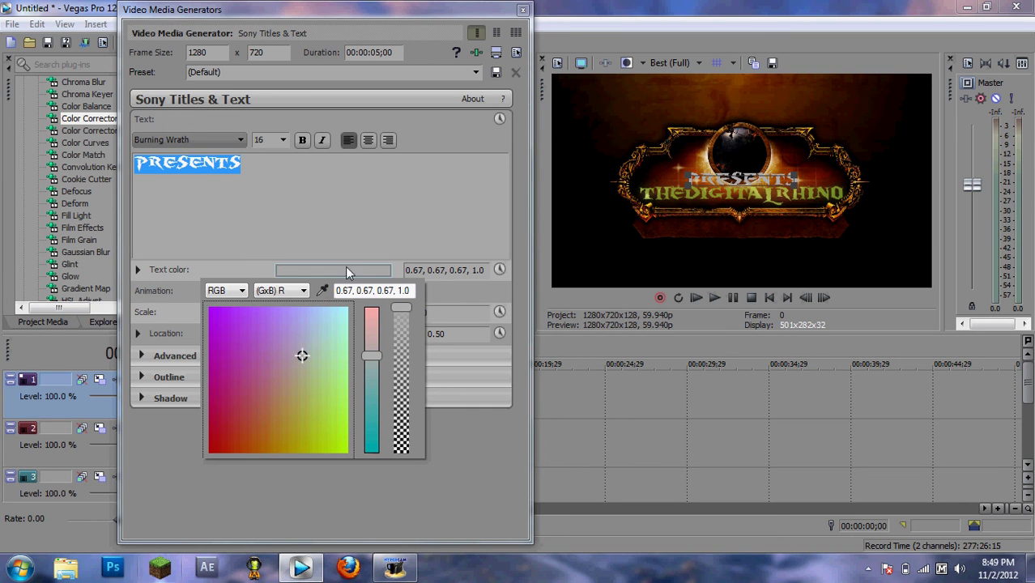
click(337, 271)
click(311, 272)
drag(333, 351, 373, 308)
drag(331, 356, 360, 302)
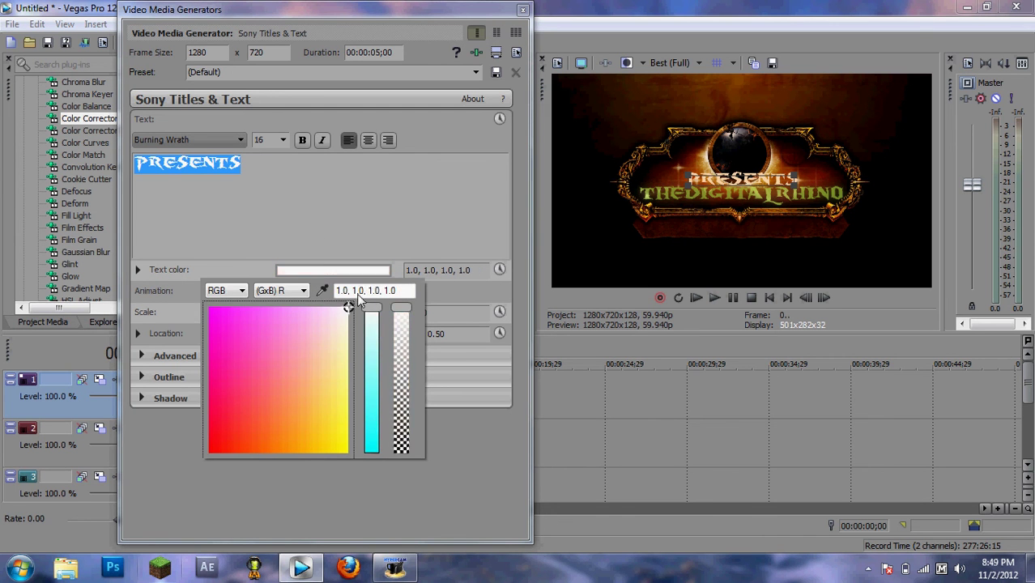
- Close the text settings and make the "Presents" clip on the top track start at about 00:00:07;21
click(367, 191)
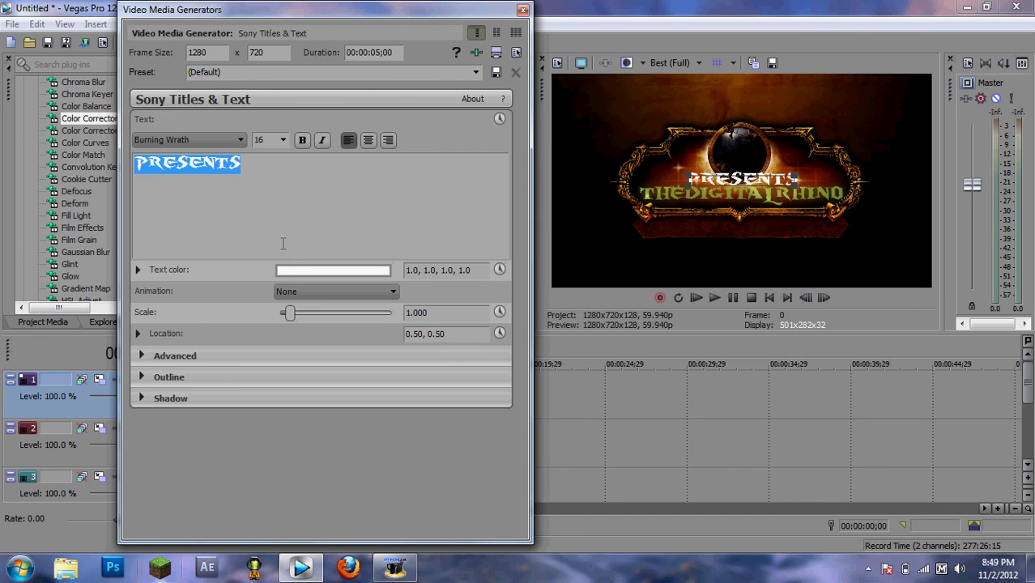
click(522, 10)
drag(241, 392, 324, 393)
click(325, 351)
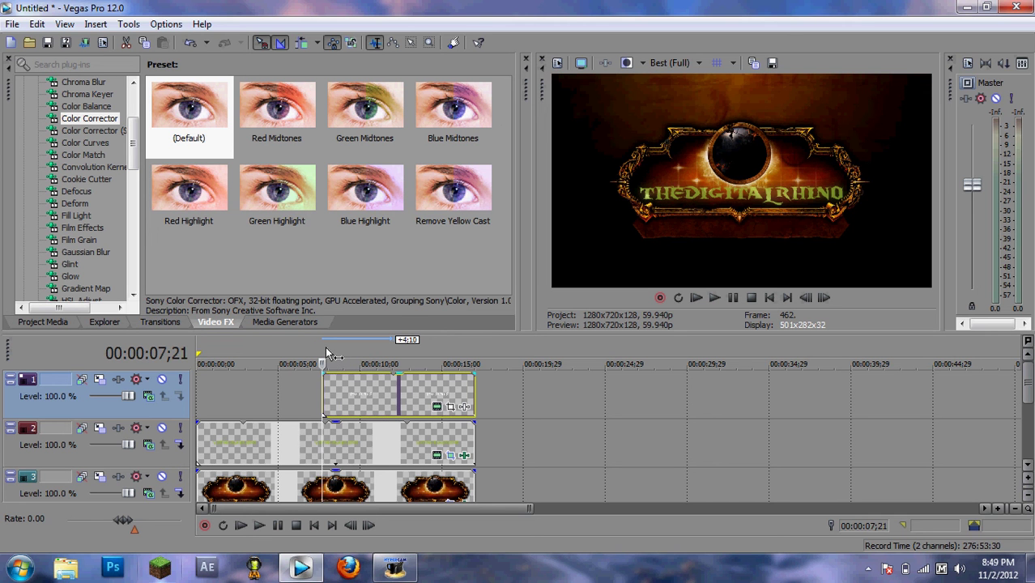
- Pan/crop the "Presents" clip to about 1,619.6 by 911.0, centred at 650.6, 151.3, so the text sits on the banner below the title
click(450, 407)
drag(428, 326, 429, 291)
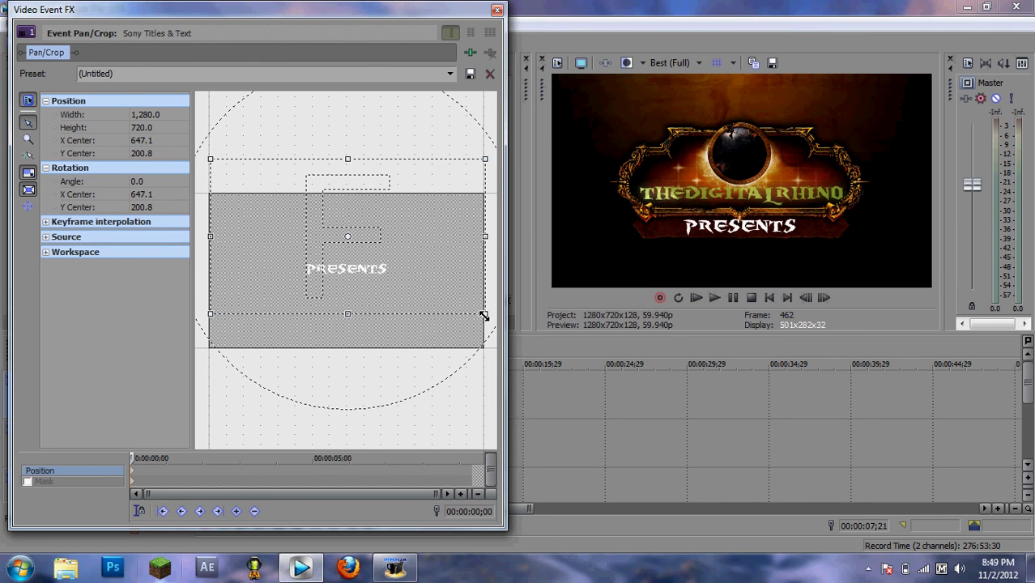
drag(484, 316, 496, 322)
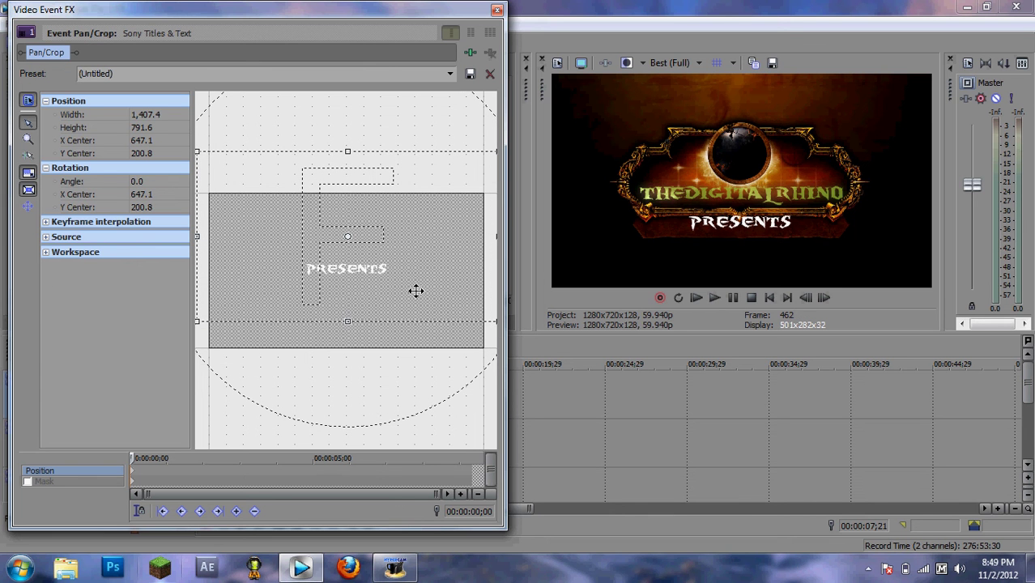
drag(415, 290, 412, 282)
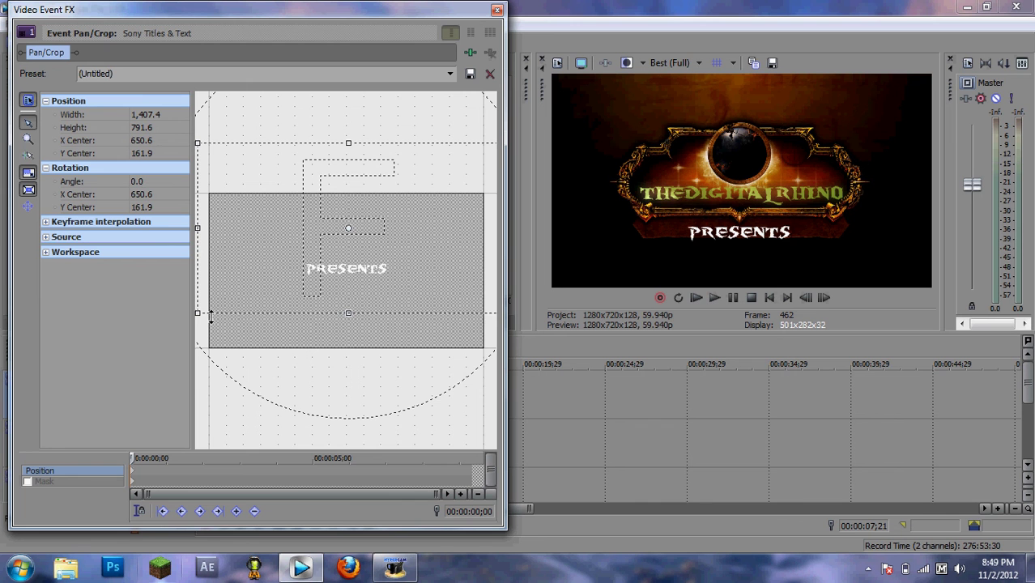
drag(196, 313, 179, 342)
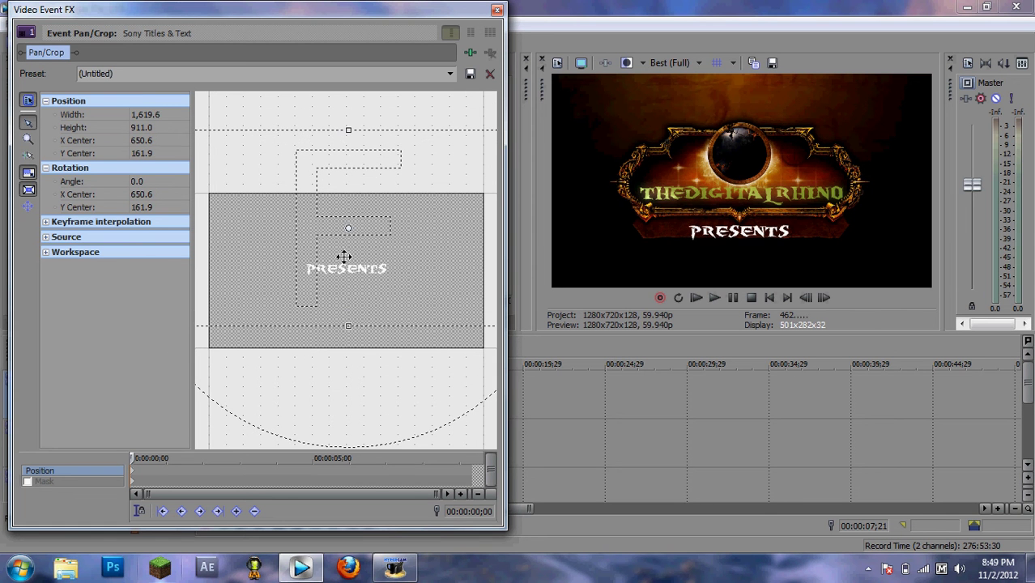
drag(344, 257, 344, 254)
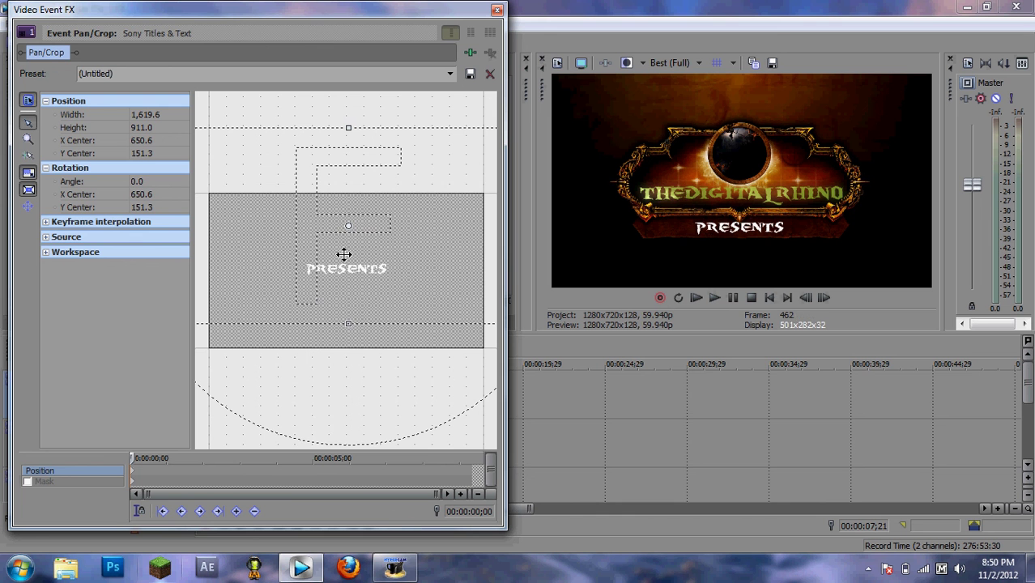
click(497, 9)
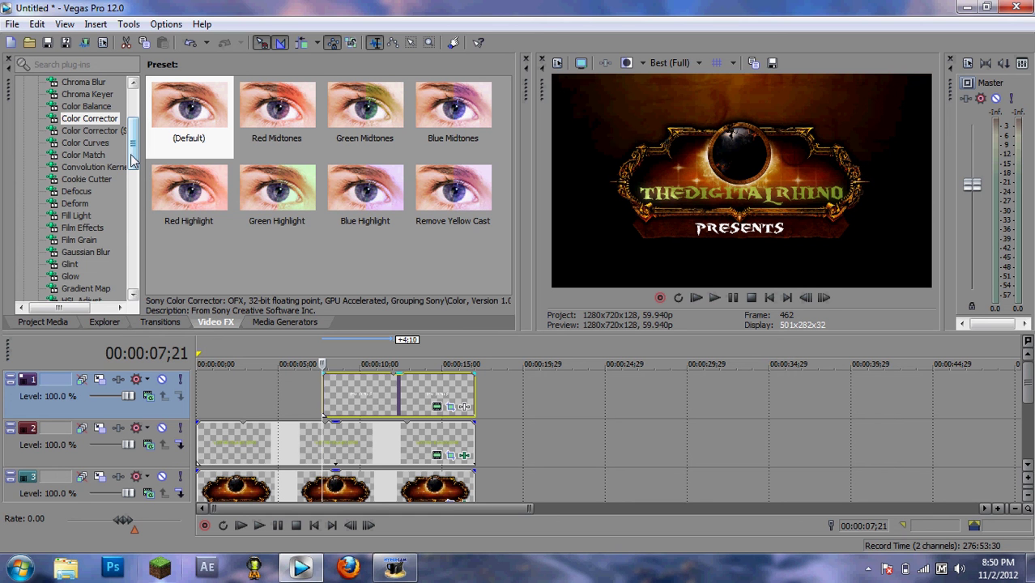
- Apply the Light Rays preset Ambient Bright Yellow Spotlight to the "Presents" clip and place its light source at about 0.513, 0.717
drag(134, 160, 125, 197)
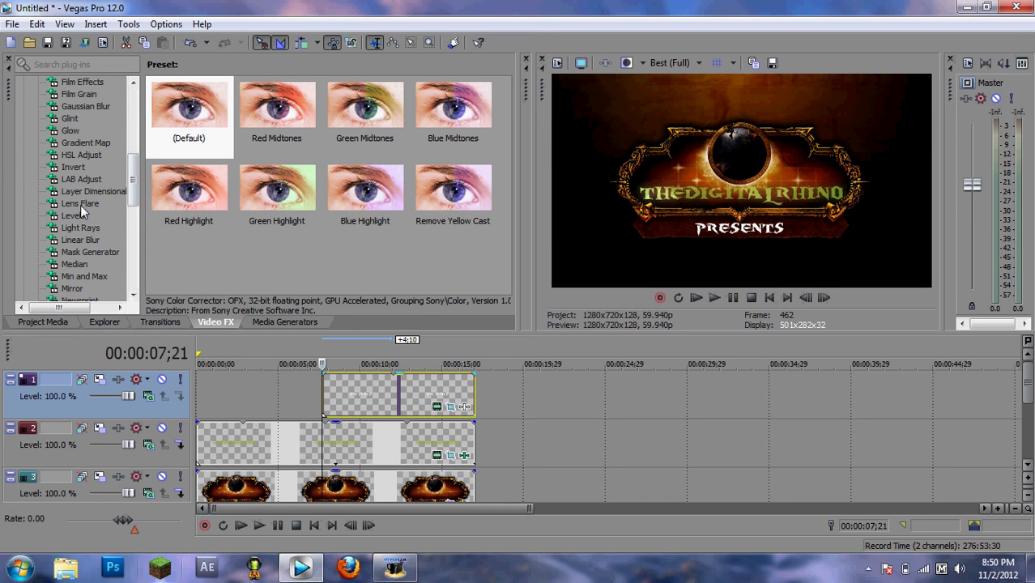
click(80, 228)
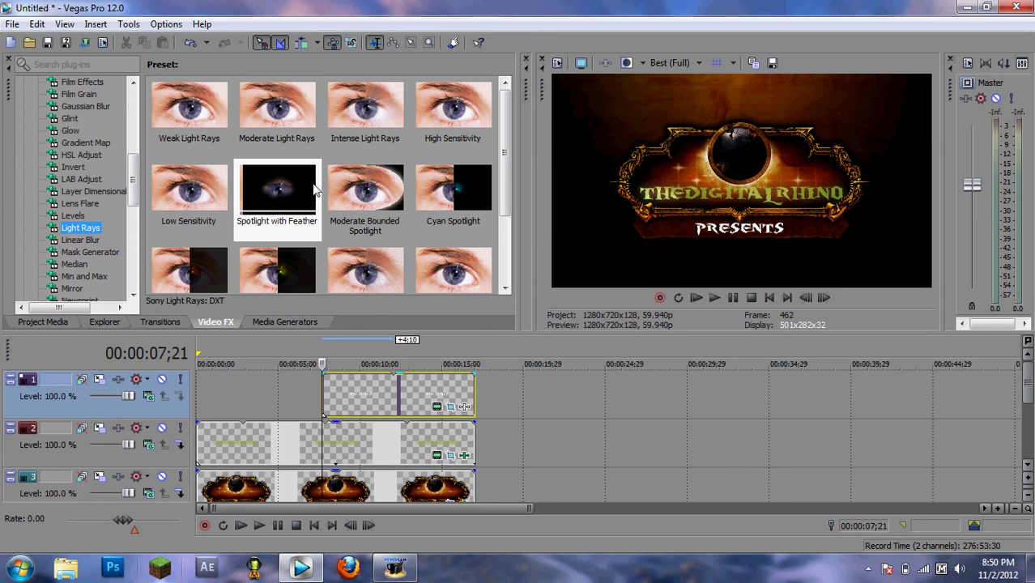
drag(269, 283, 357, 390)
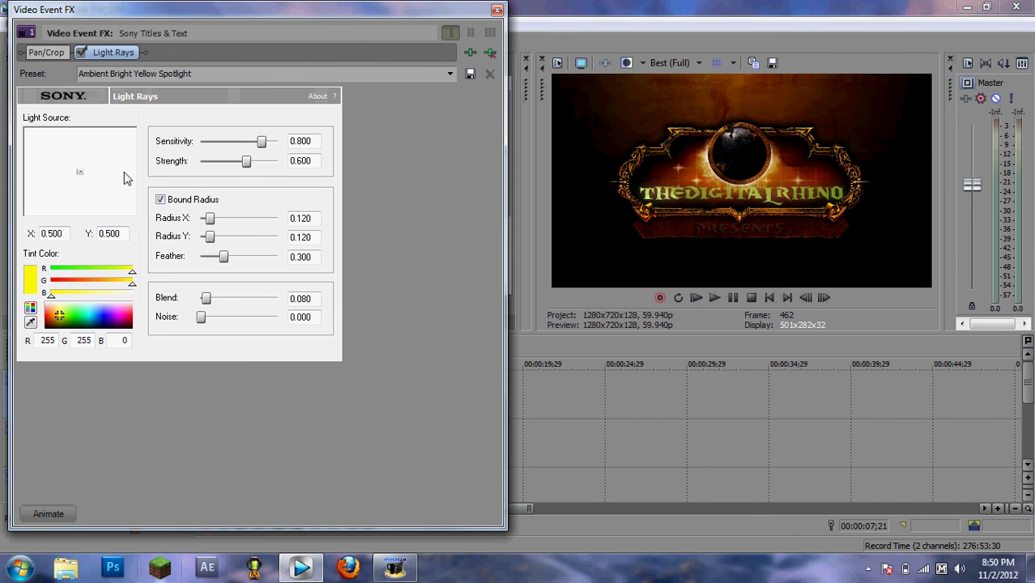
drag(79, 172, 81, 194)
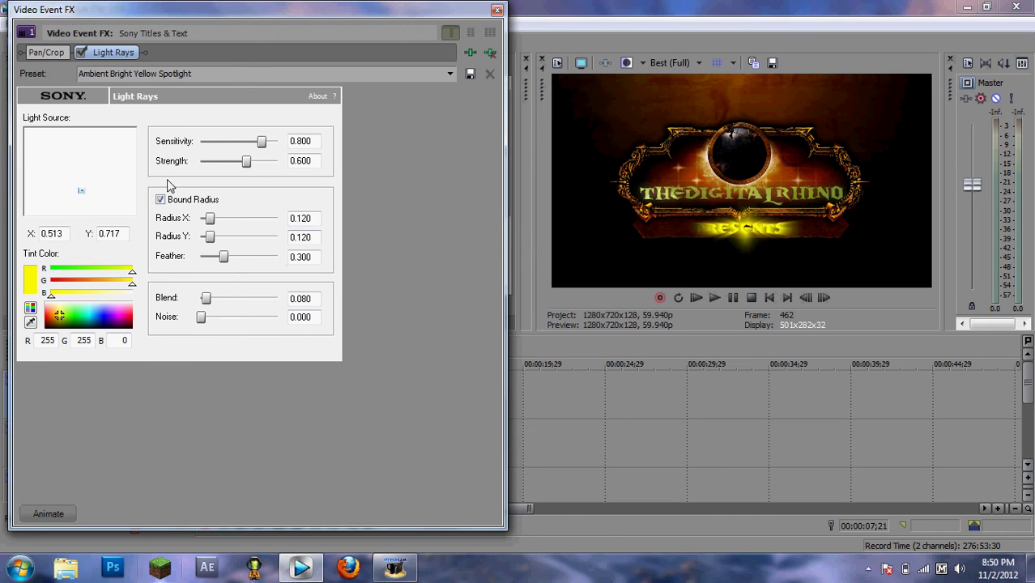
- Reduce the Light Rays sensitivity to 0.138, strength to 0.178, Radius X to 0.079 and Radius Y to 0.089
drag(262, 142, 239, 166)
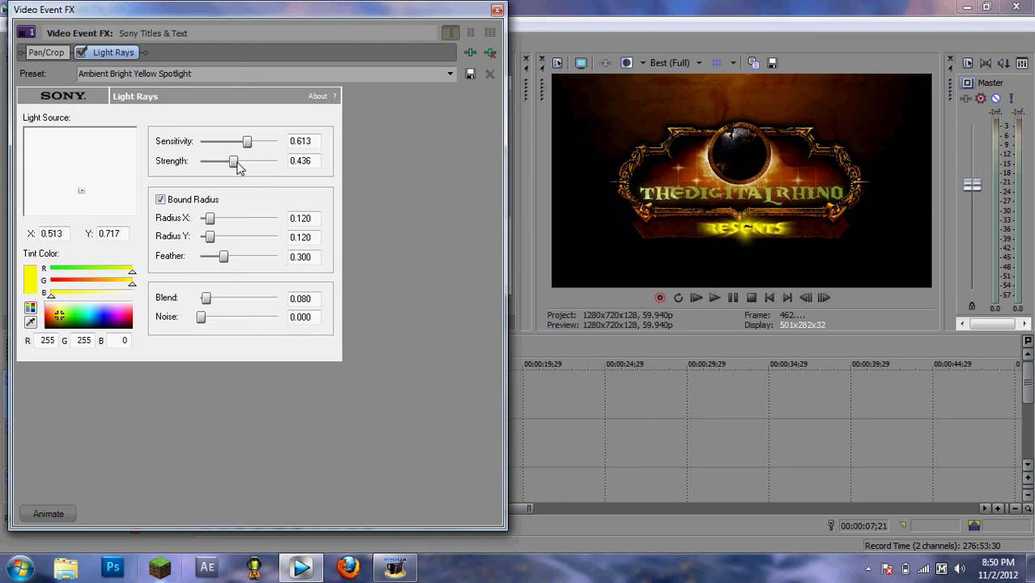
drag(237, 165, 215, 172)
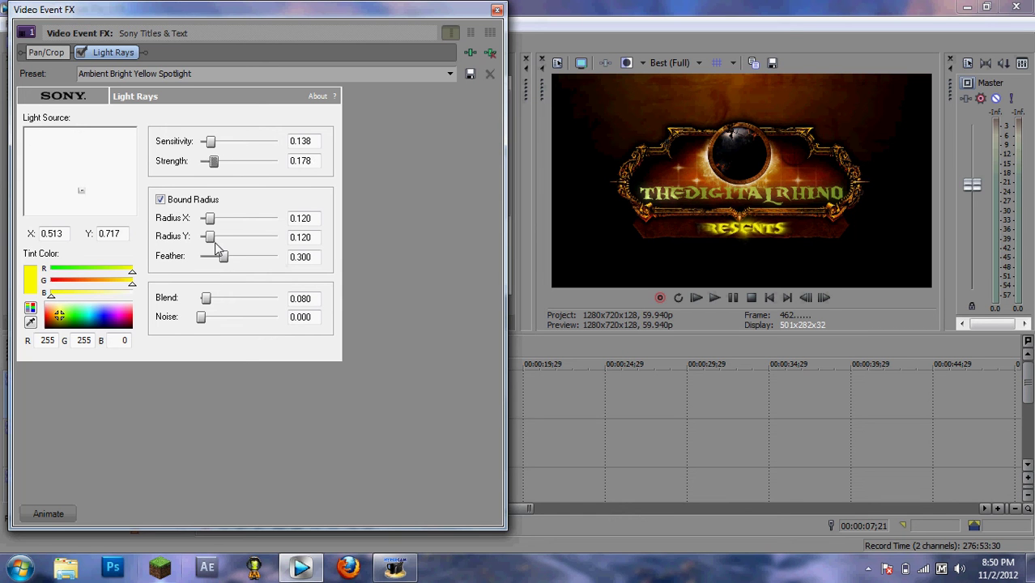
mouse_move(212, 237)
mouse_down()
mouse_move(203, 223)
mouse_move(208, 239)
mouse_up()
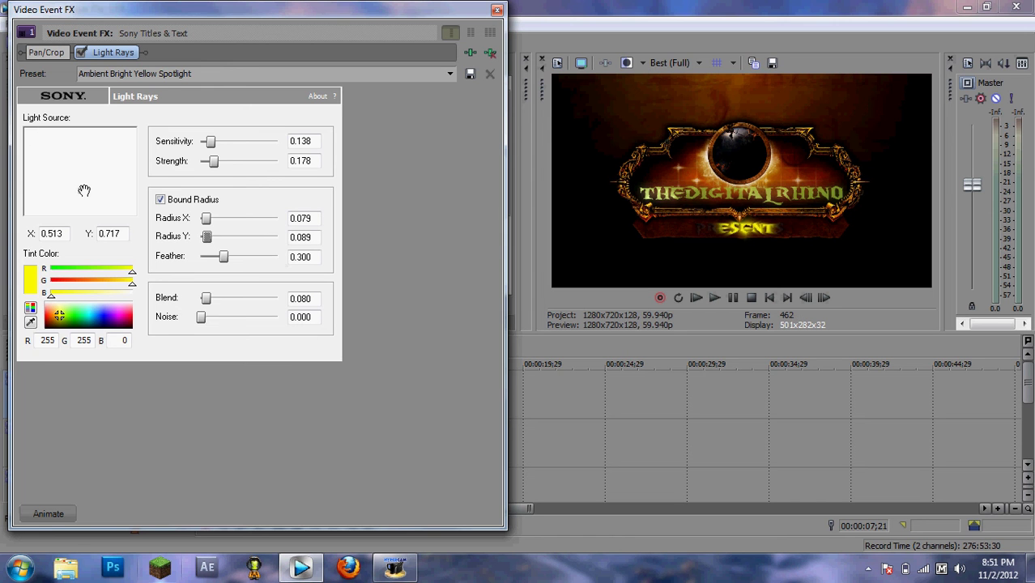
- Animate the Light Rays source from 0.250, 0.767 at the clip's start to 0.510, 0.767 at 00:00:03;28
drag(81, 189, 56, 197)
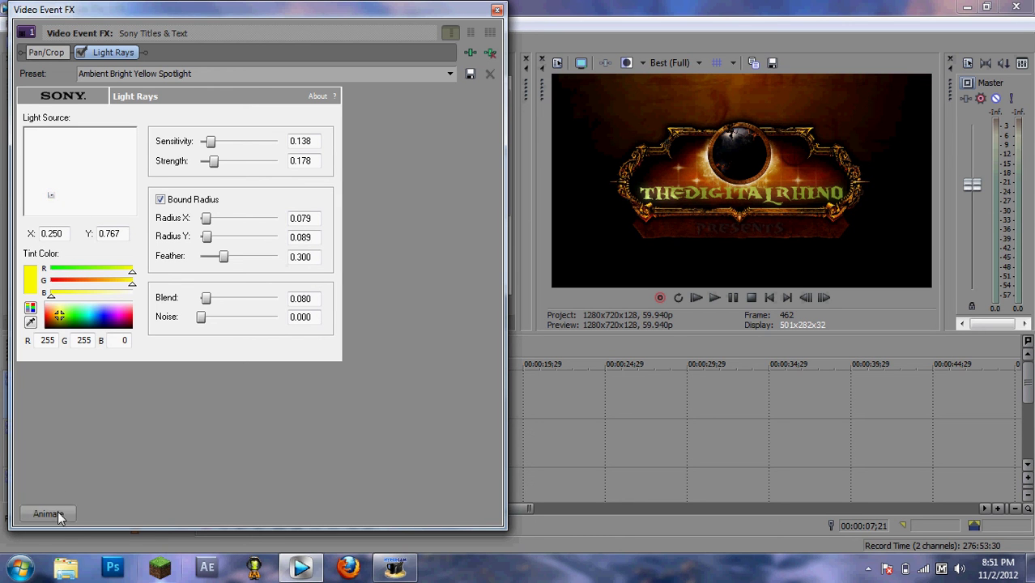
click(57, 514)
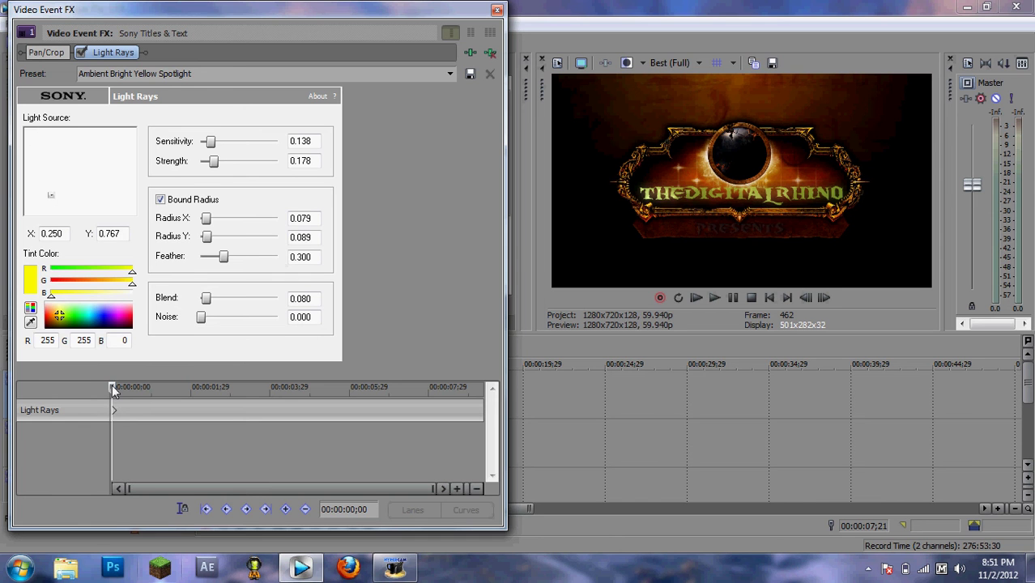
drag(114, 388, 266, 388)
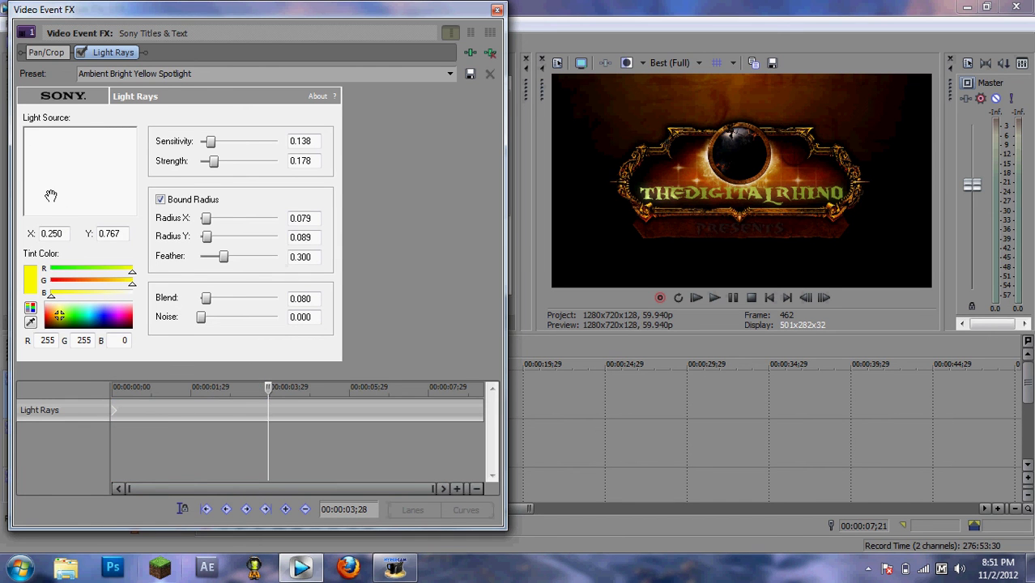
click(50, 196)
- Keyframe Radius X and Radius Y at 1.000 at 00:00:04;16 in Light Rays and close the effect settings
drag(269, 387, 292, 390)
drag(207, 237, 288, 236)
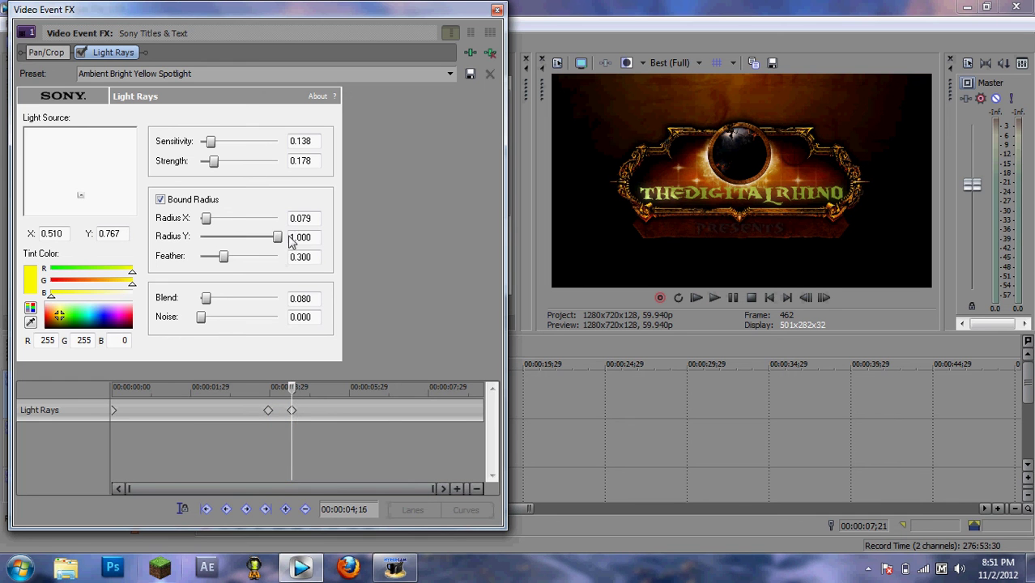
drag(207, 218, 308, 226)
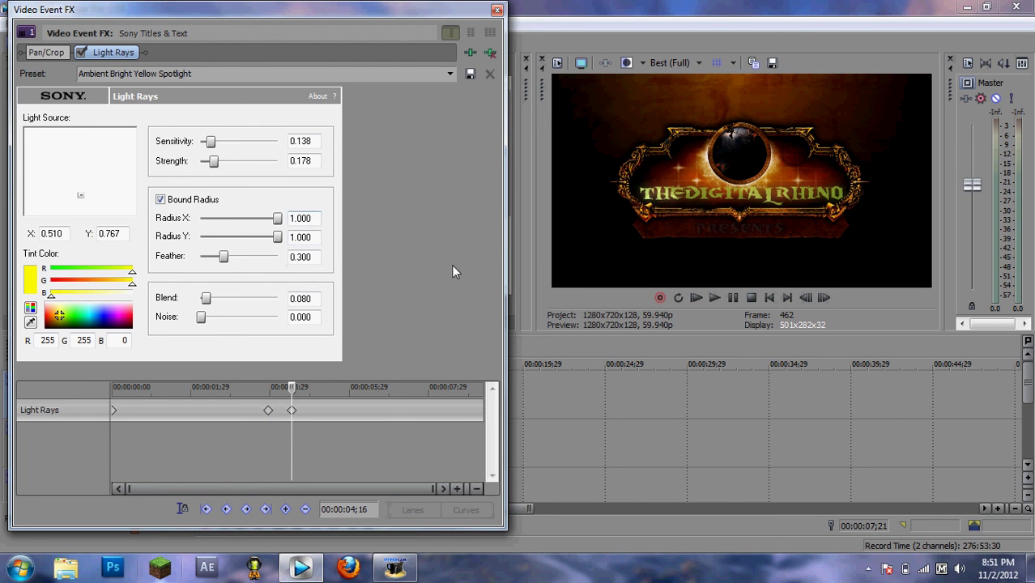
click(498, 10)
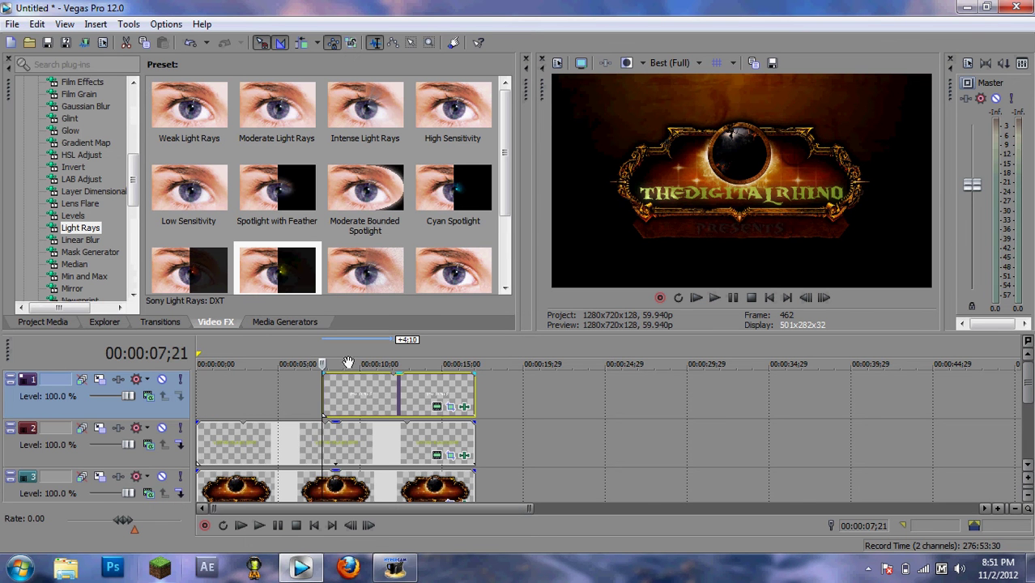
- Play the light sweep across "Presents" from 00:00:08;17 and scrub to about 00:00:11;28
click(337, 363)
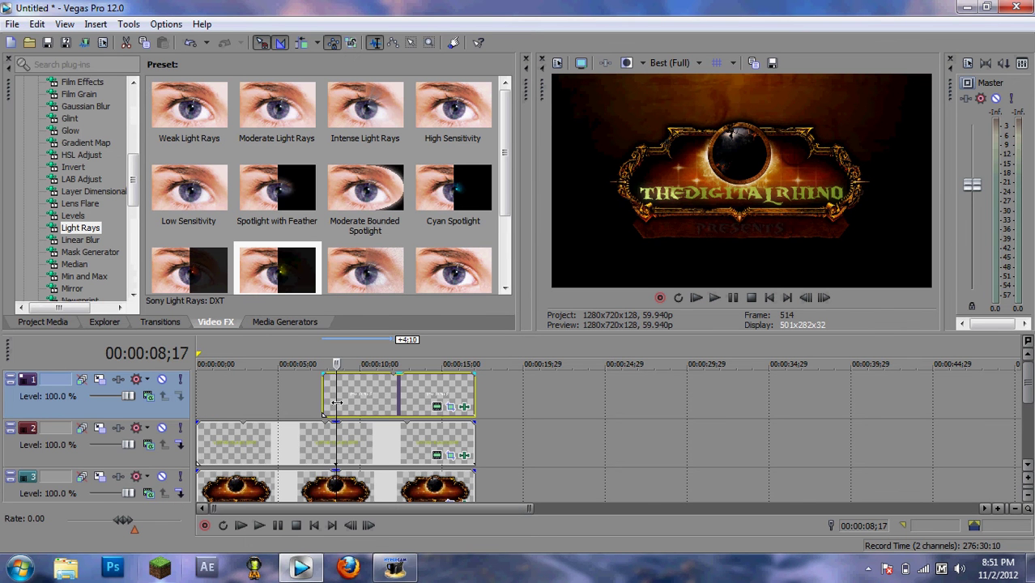
key(space)
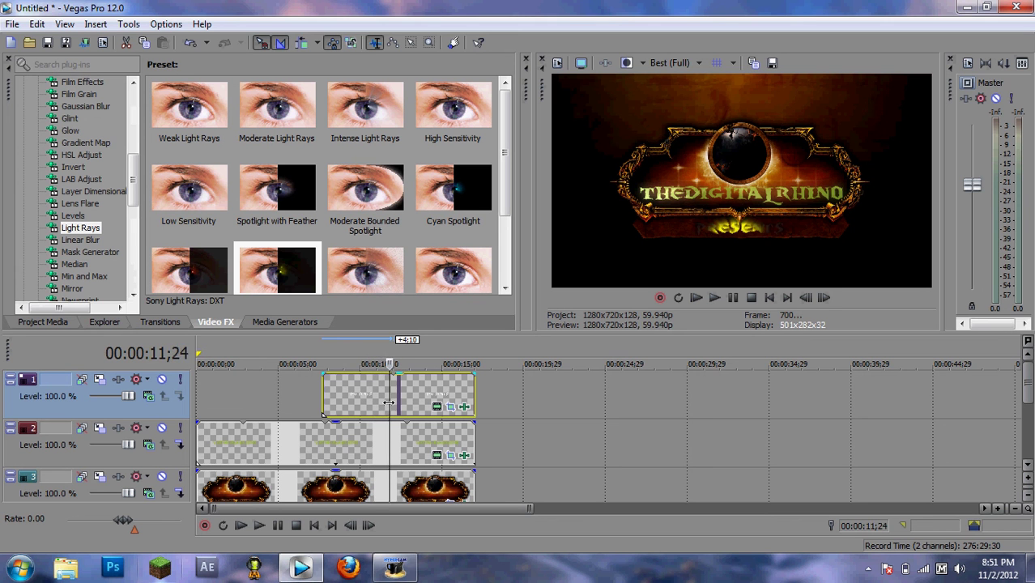
mouse_move(409, 402)
mouse_down()
mouse_move(479, 402)
mouse_move(391, 402)
mouse_up()
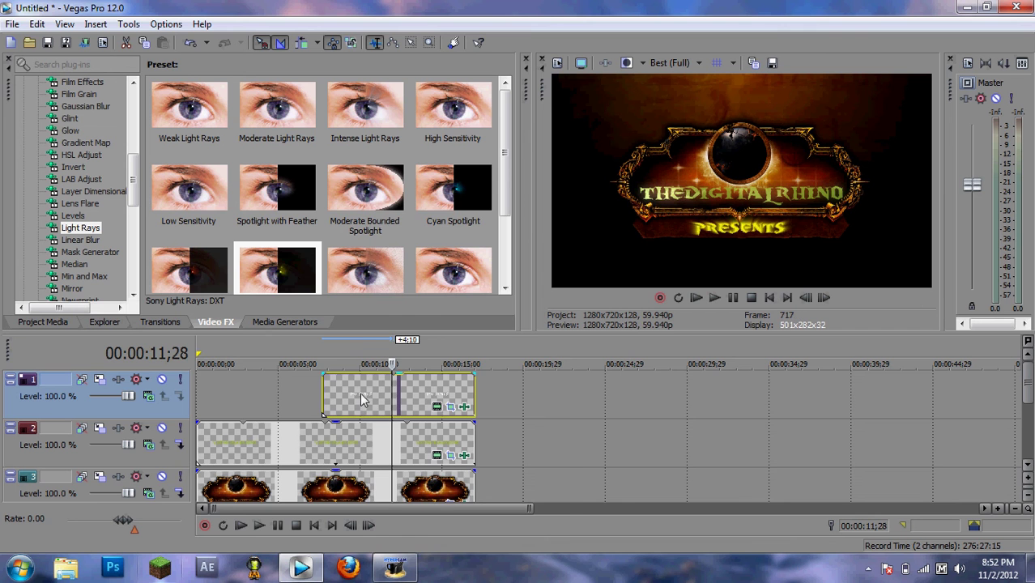
- Set the shadow color of the "Presents" text to yellow 0.93, 0.91, 0.08, sampled from the lit text in the preview
right_click(360, 393)
click(391, 147)
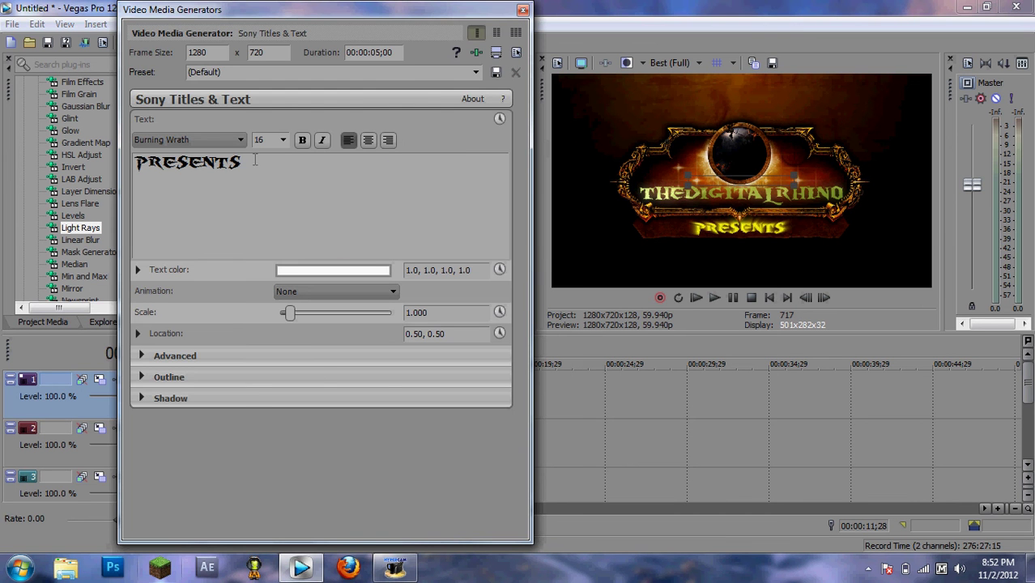
click(140, 400)
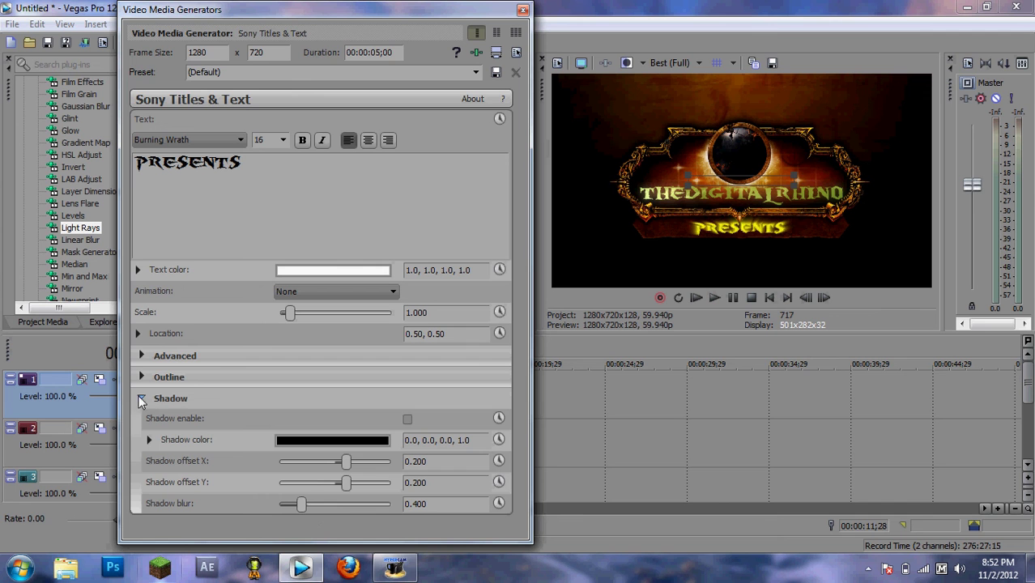
click(358, 440)
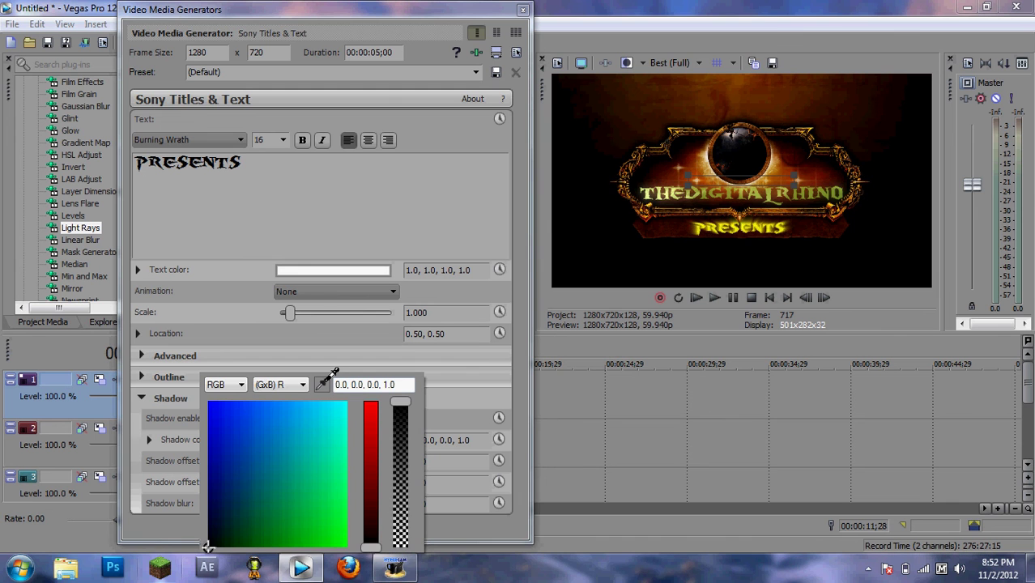
click(740, 229)
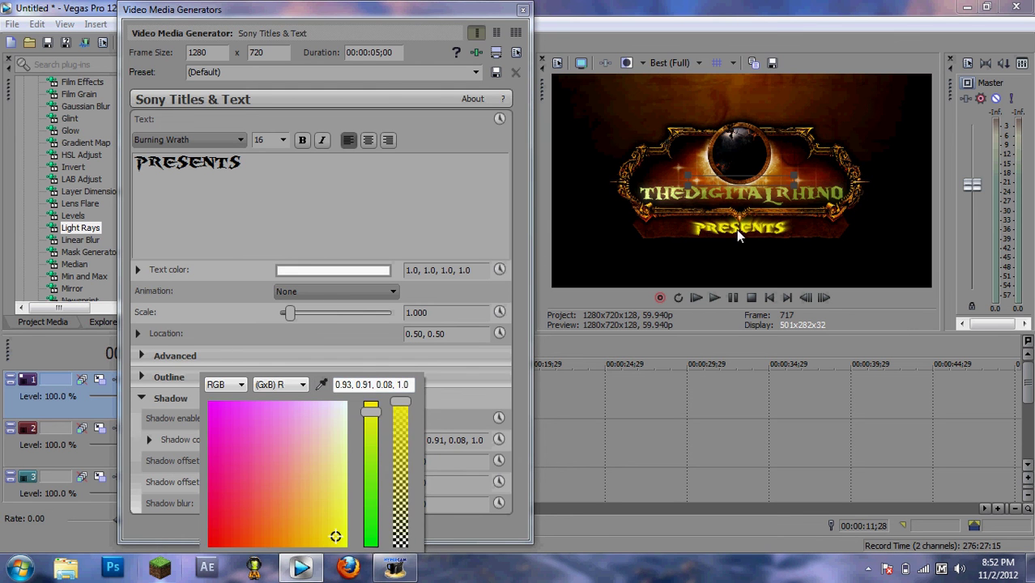
click(330, 363)
- Enable the "Presents" text shadow with X and Y offsets of 0 and maximum blur, and close the text settings
double_click(430, 462)
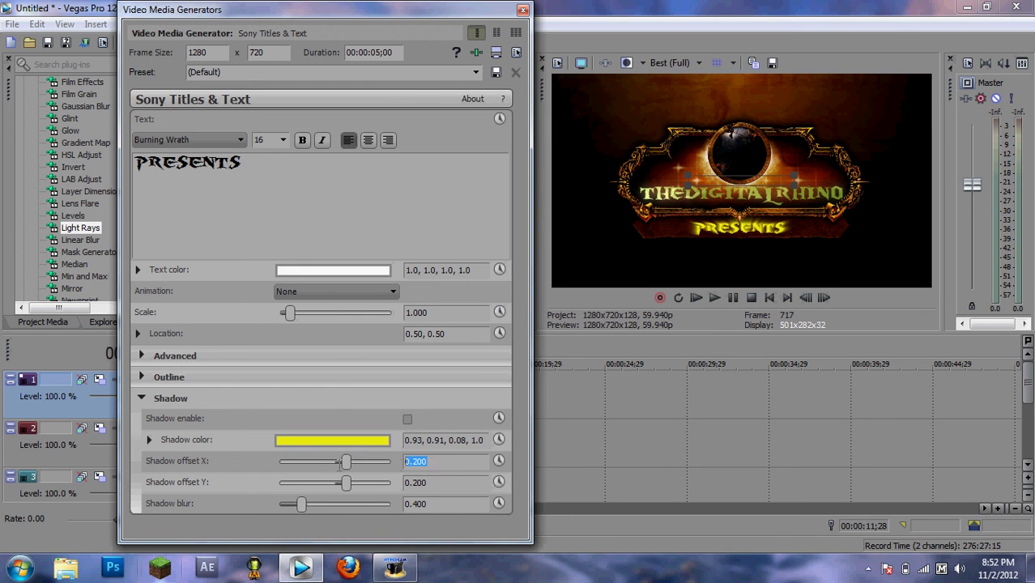
text(0)
double_click(438, 481)
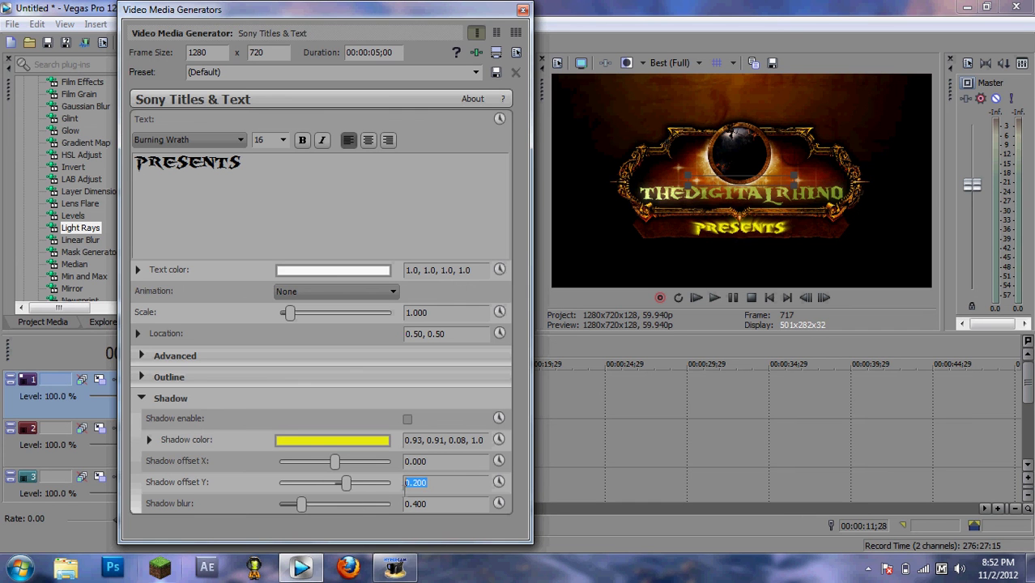
text(0)
click(408, 420)
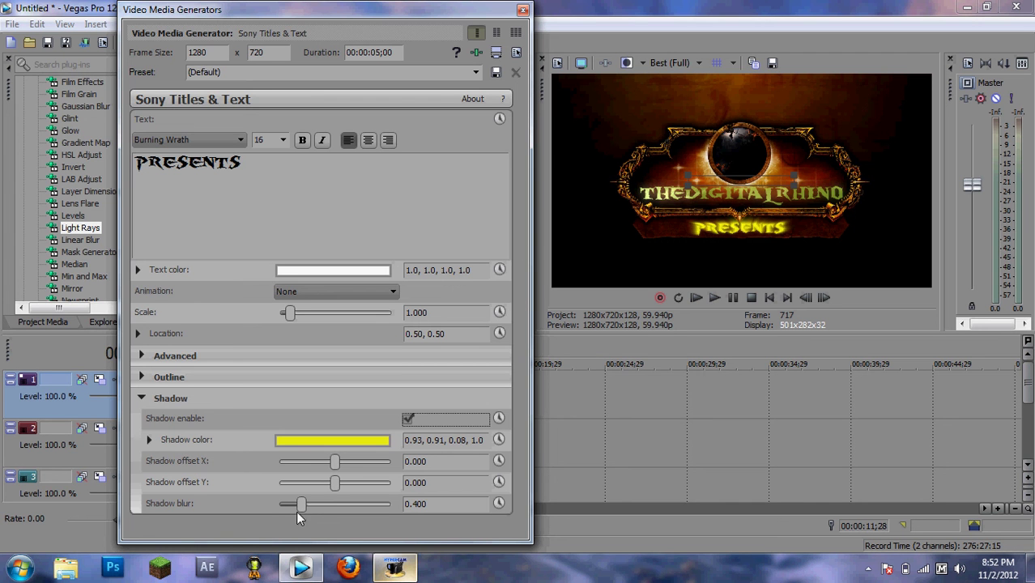
drag(301, 506, 407, 500)
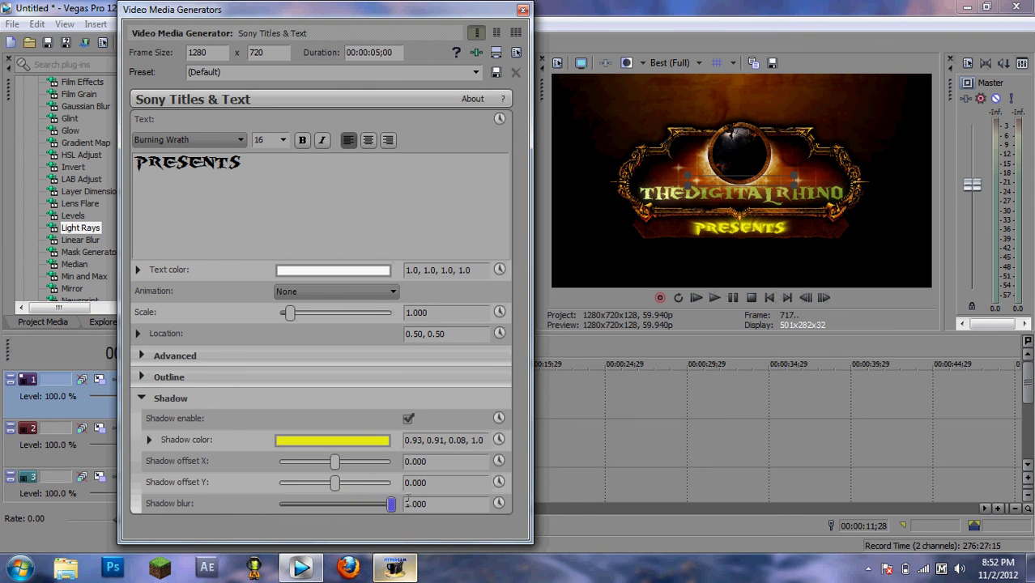
click(523, 8)
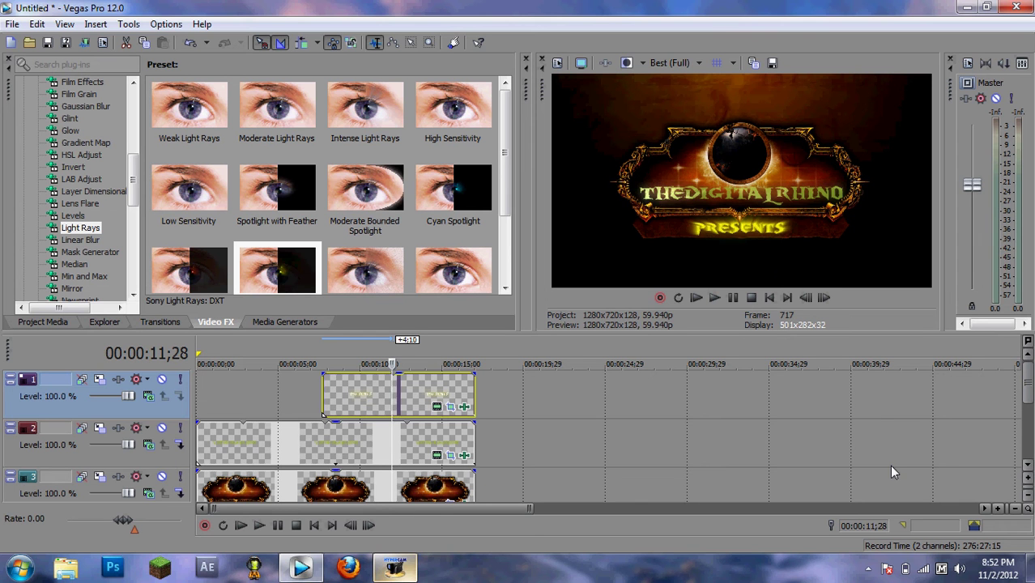
- Scrub back to about 00:00:08;29 to review the light sweep on the "Presents" text with its shadow
click(350, 346)
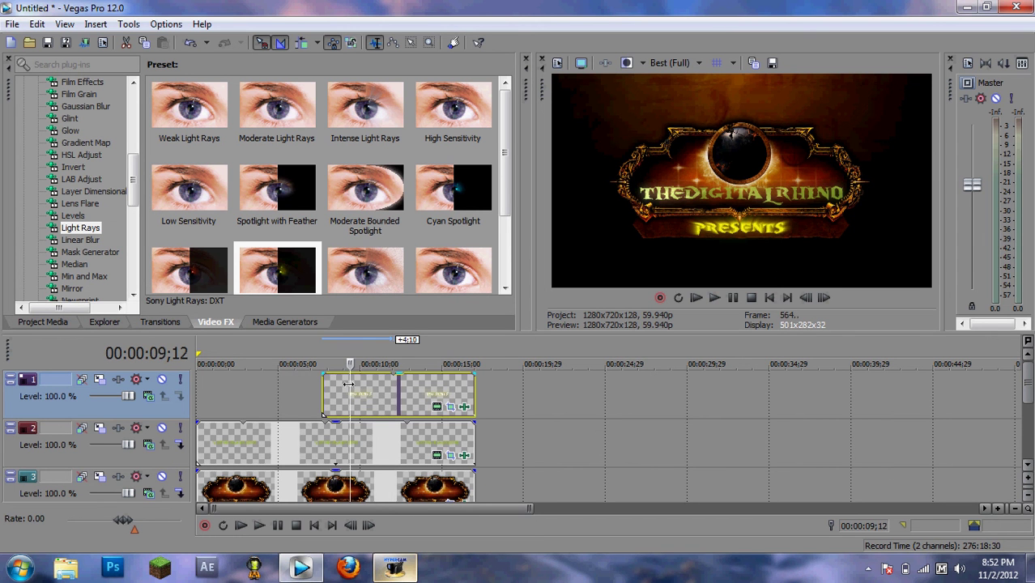
click(344, 384)
click(342, 384)
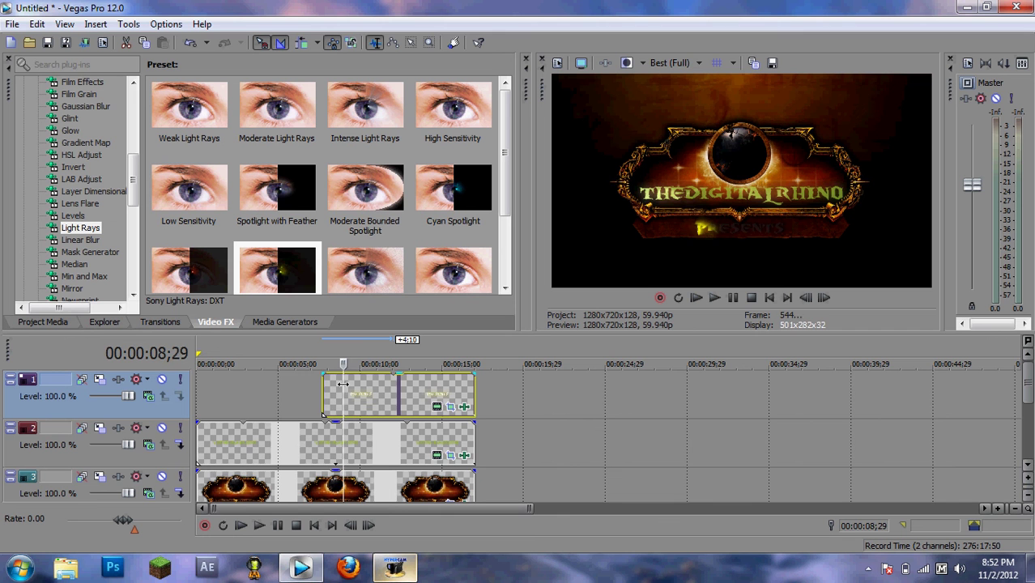
- Trim the start of the "Presents" text event to about 00:00:08;07 with a short fade-in, and play it back
click(341, 384)
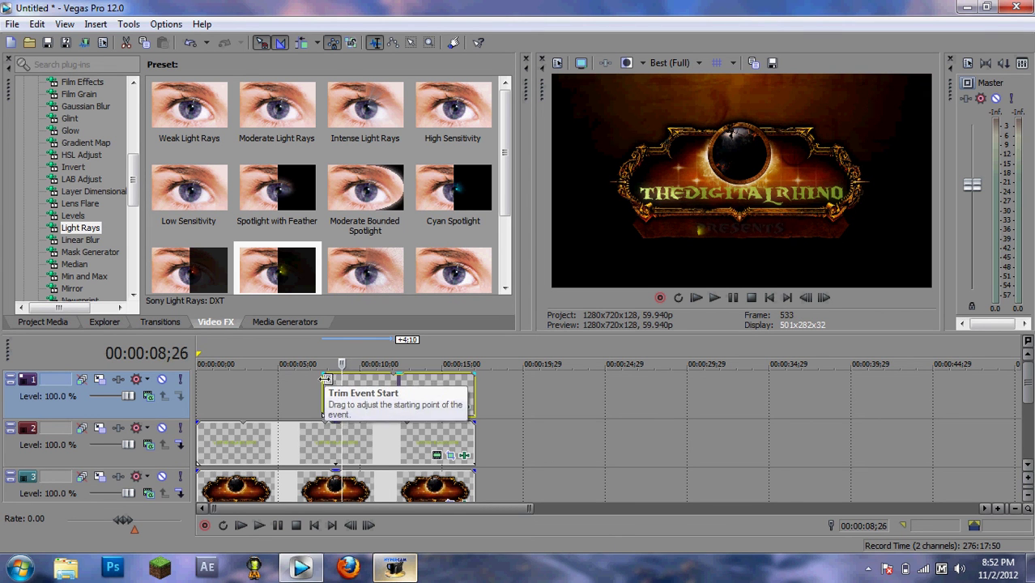
drag(324, 383, 333, 362)
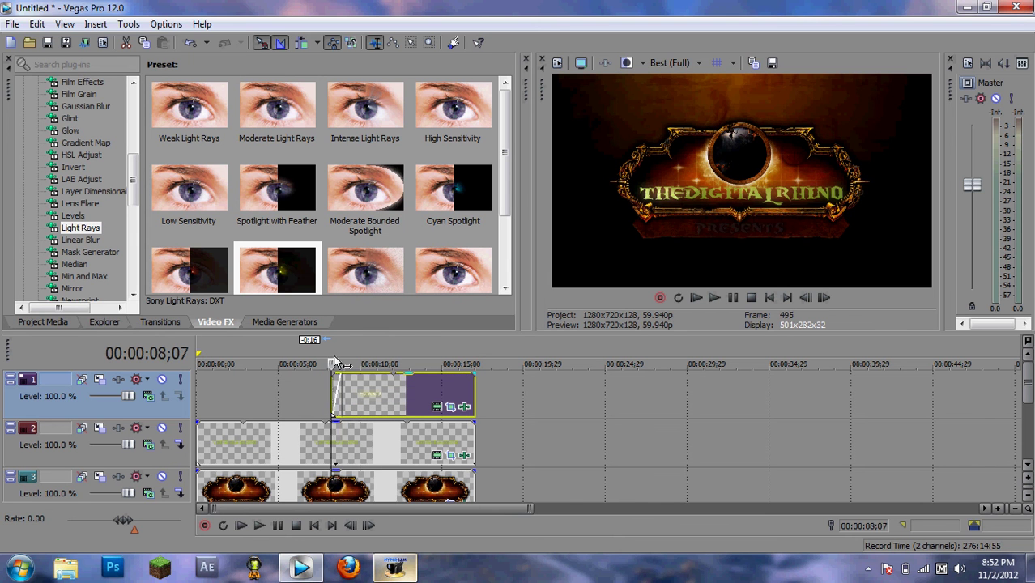
click(280, 526)
click(282, 526)
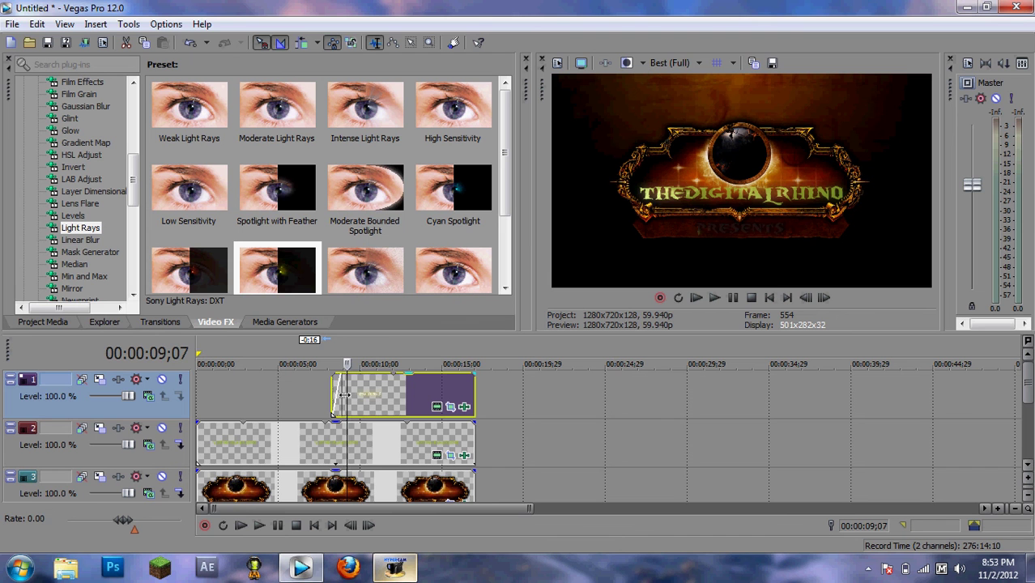
drag(348, 394, 326, 410)
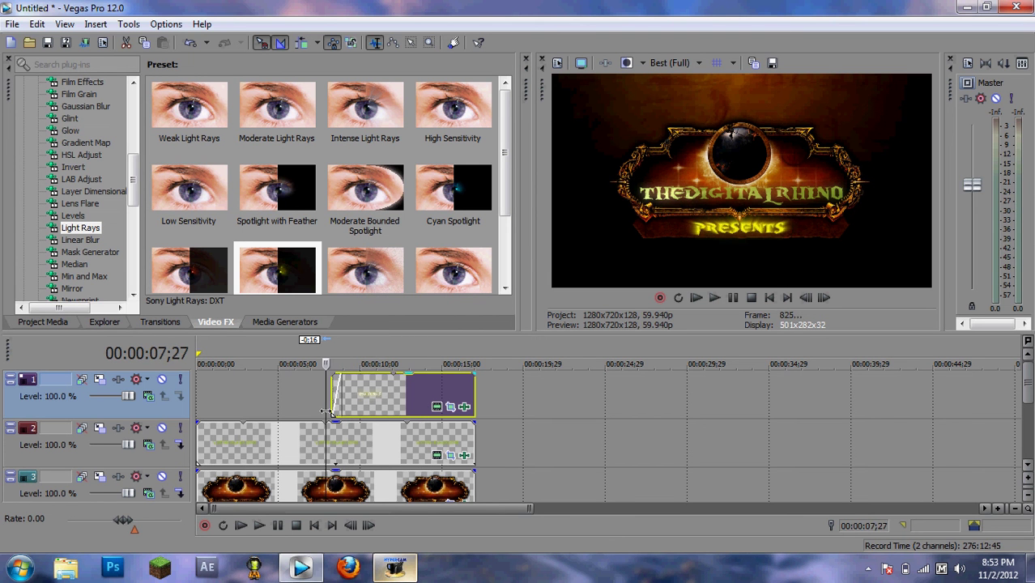
click(326, 410)
click(330, 354)
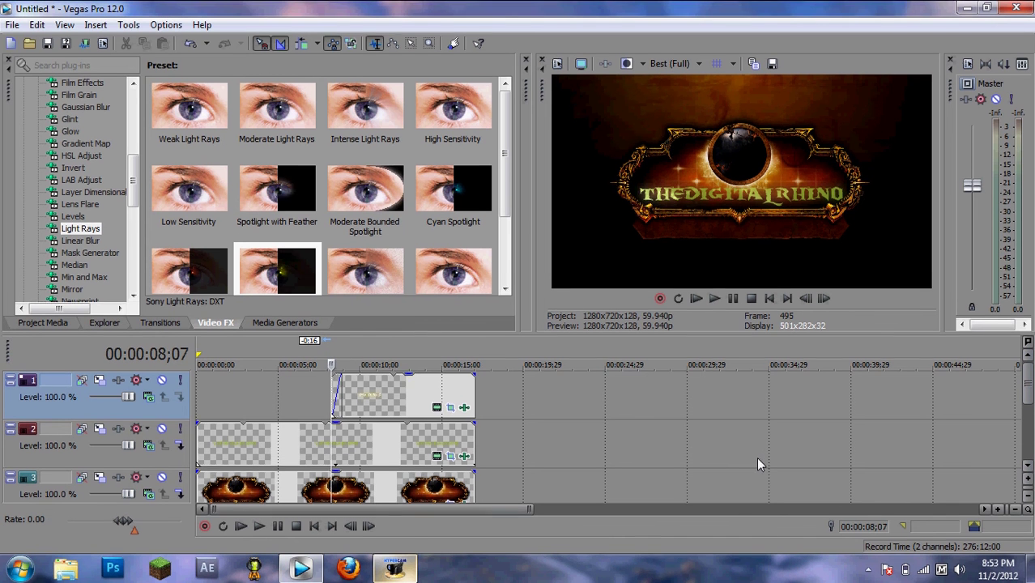
- Add Dust.avi from the Nuclear intro DIGITALRHINO folder on a new top video track, matching the project video settings to it
key(ctrl+shift+q)
click(108, 323)
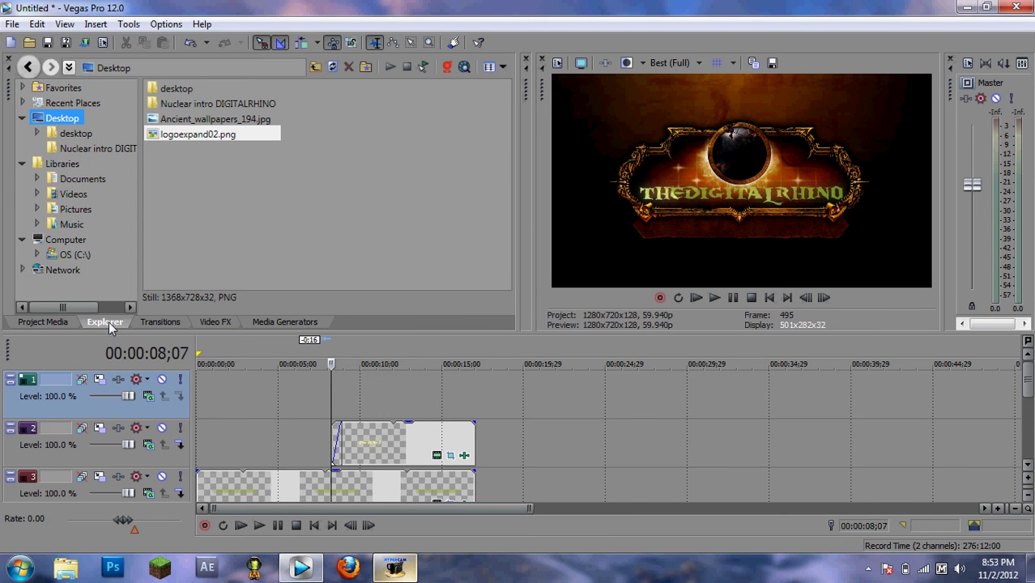
double_click(189, 105)
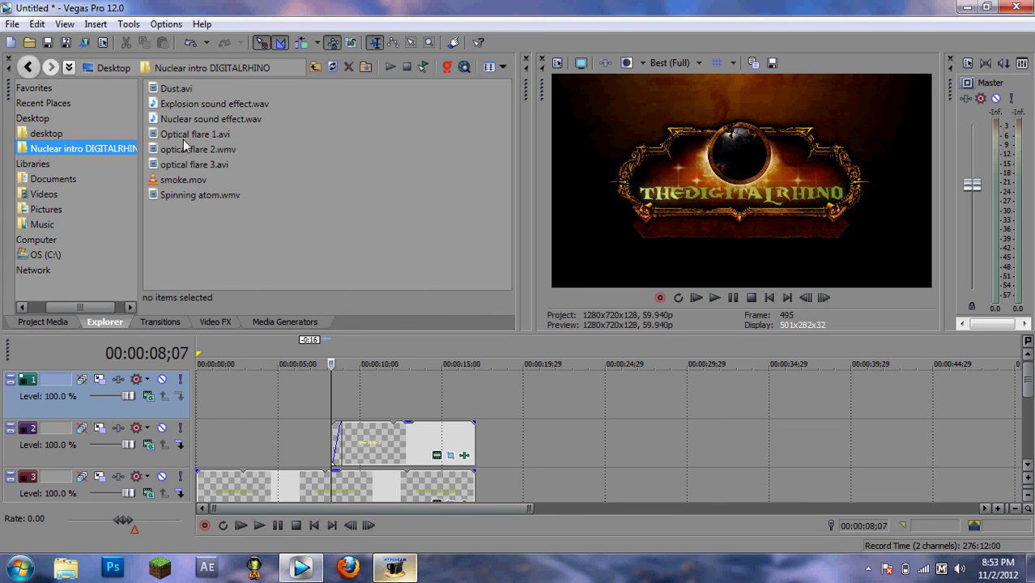
click(183, 138)
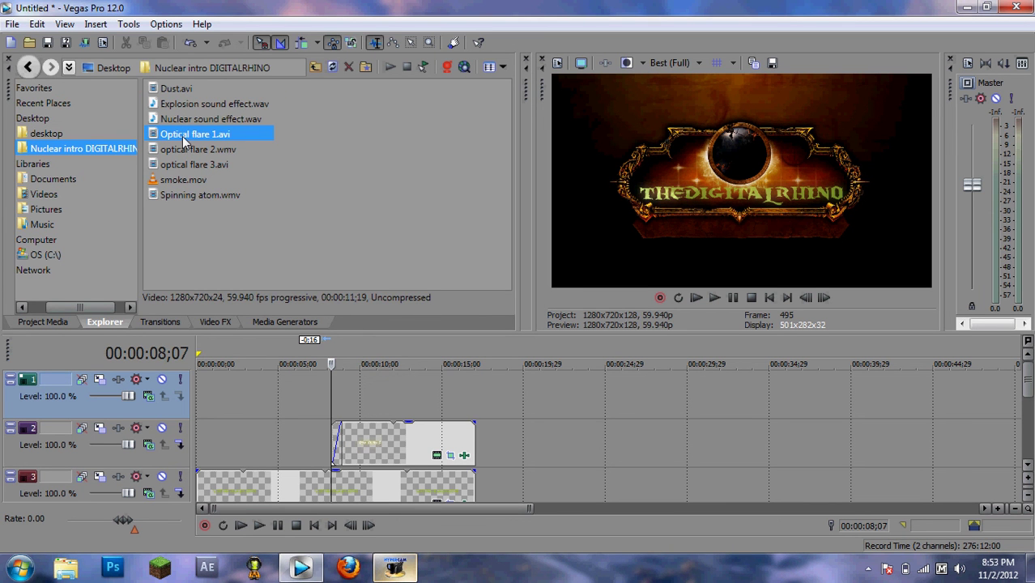
click(173, 91)
drag(168, 91, 267, 385)
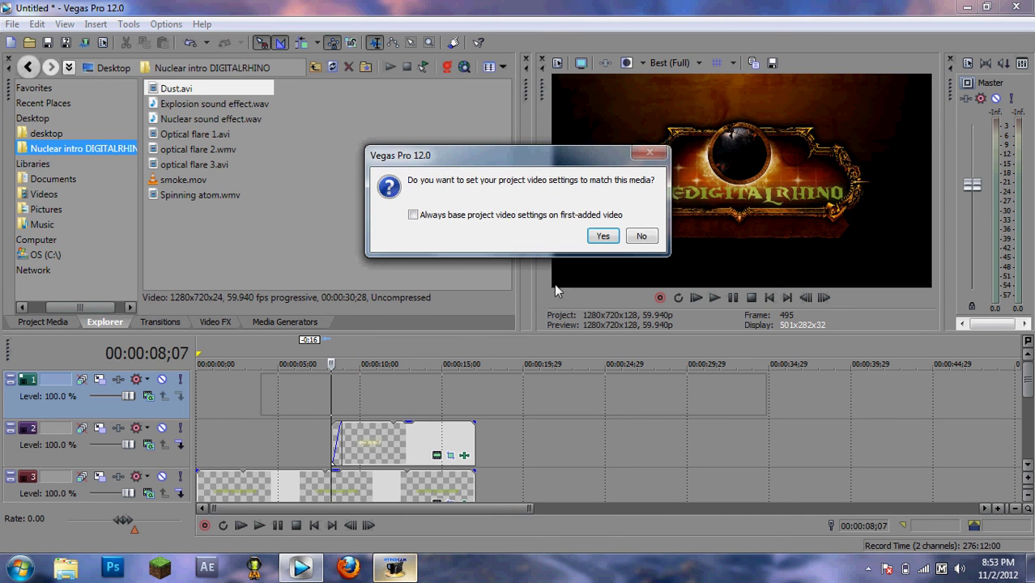
click(600, 237)
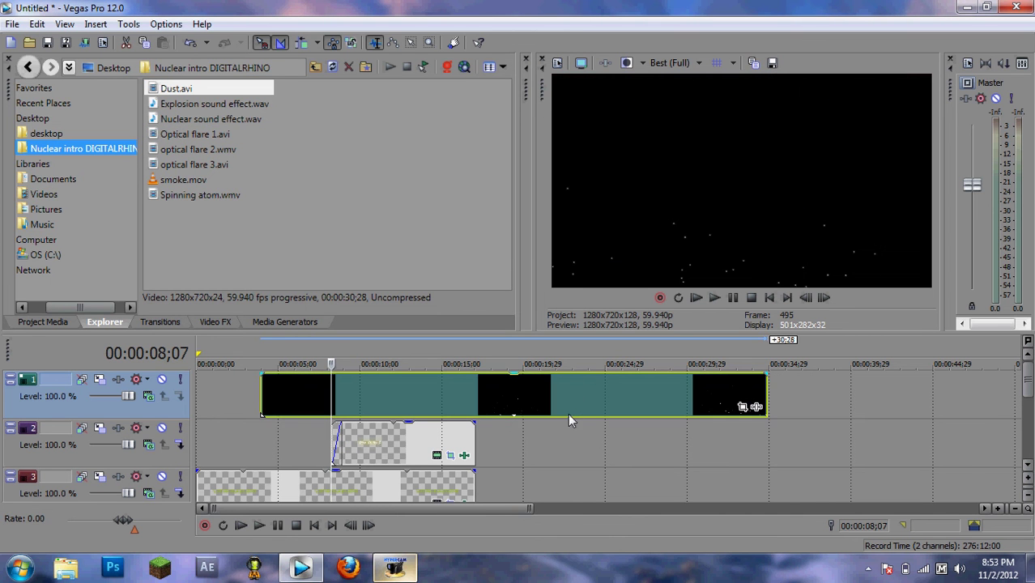
- Set the dust track's compositing mode to Add and time-compress the dust event from the timeline start to the end of the other events
click(148, 396)
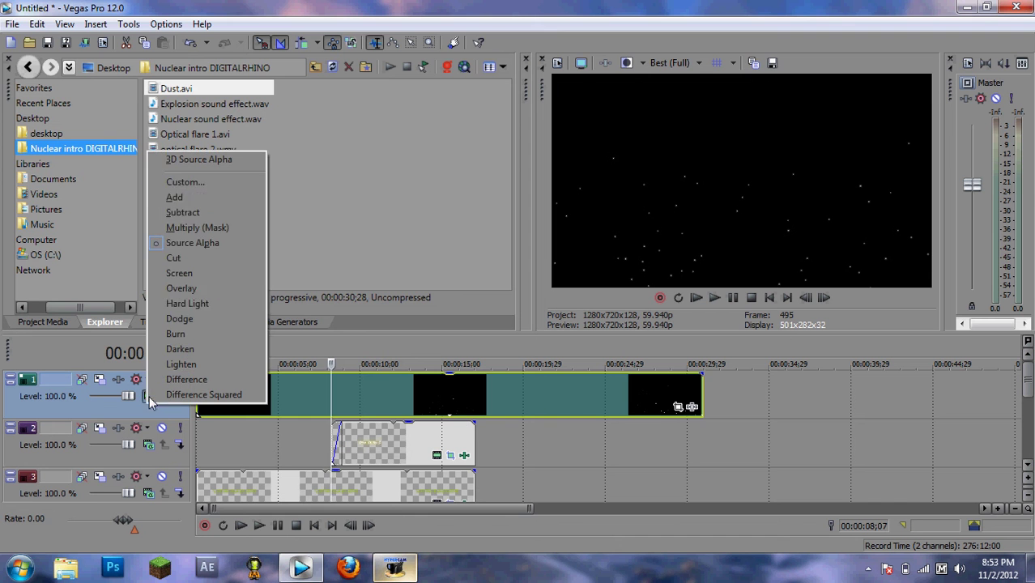
click(179, 198)
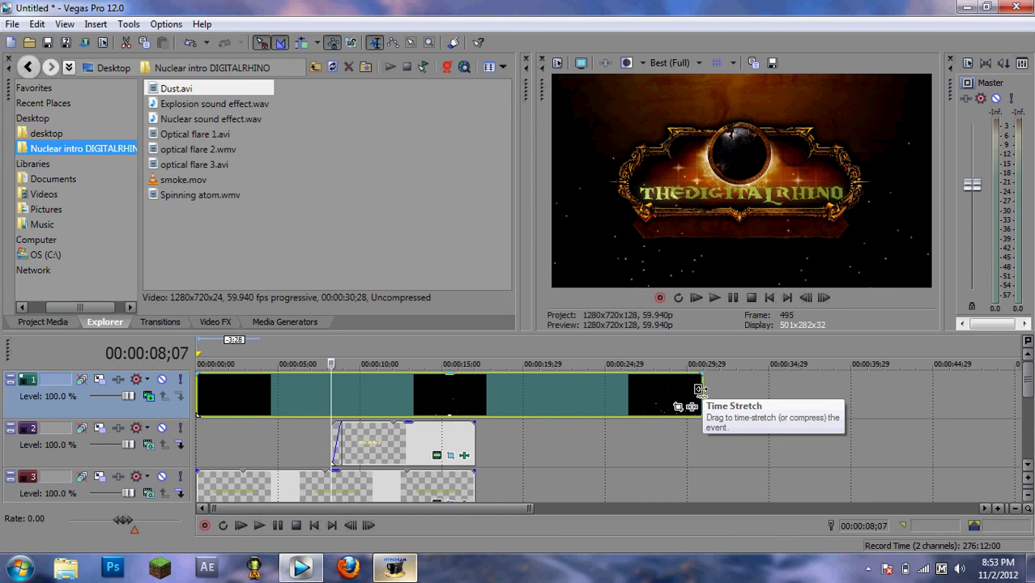
drag(700, 391, 475, 390)
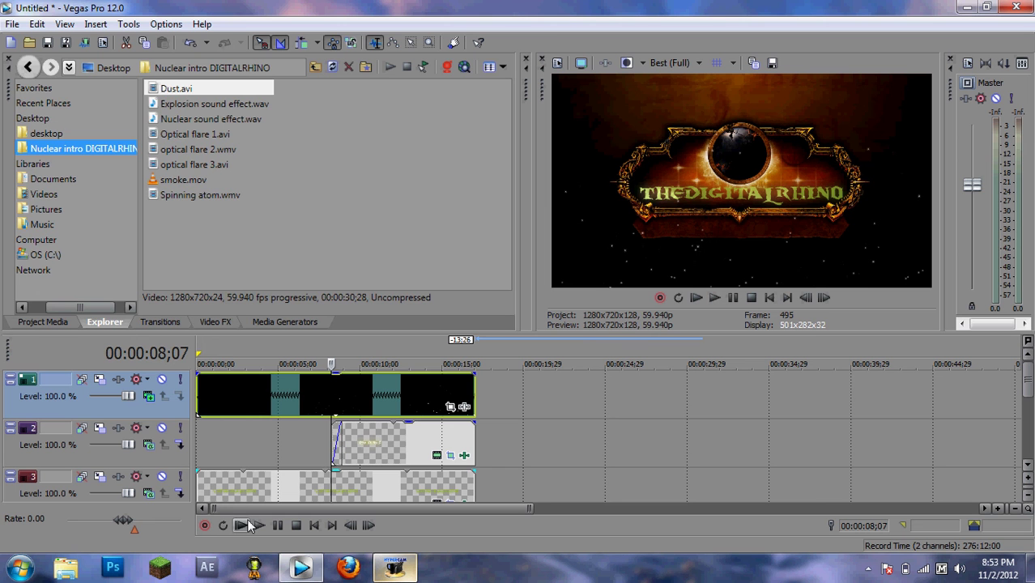
- Apply the default Color Corrector effect to the dust event
click(214, 322)
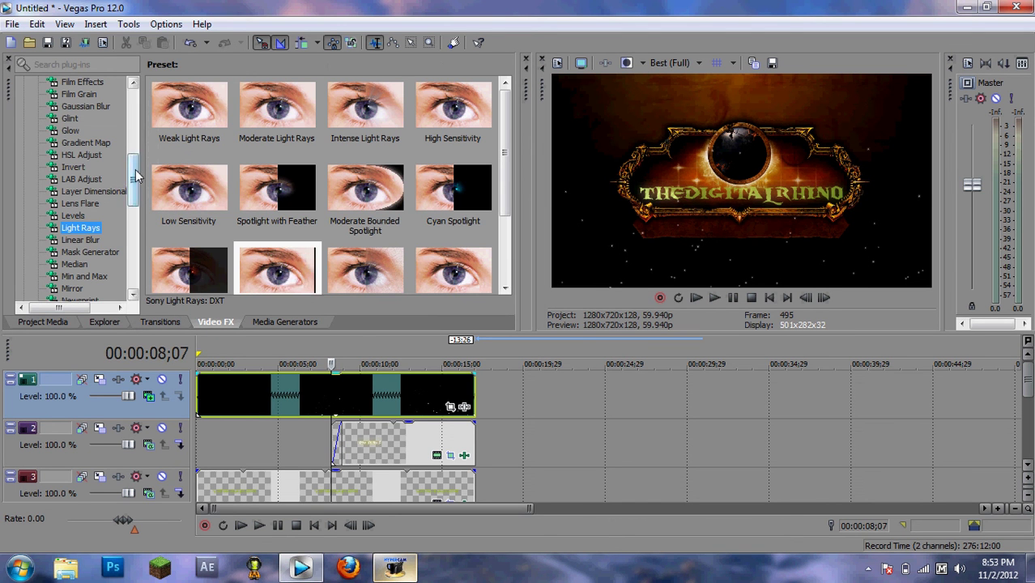
drag(136, 171, 137, 107)
click(101, 228)
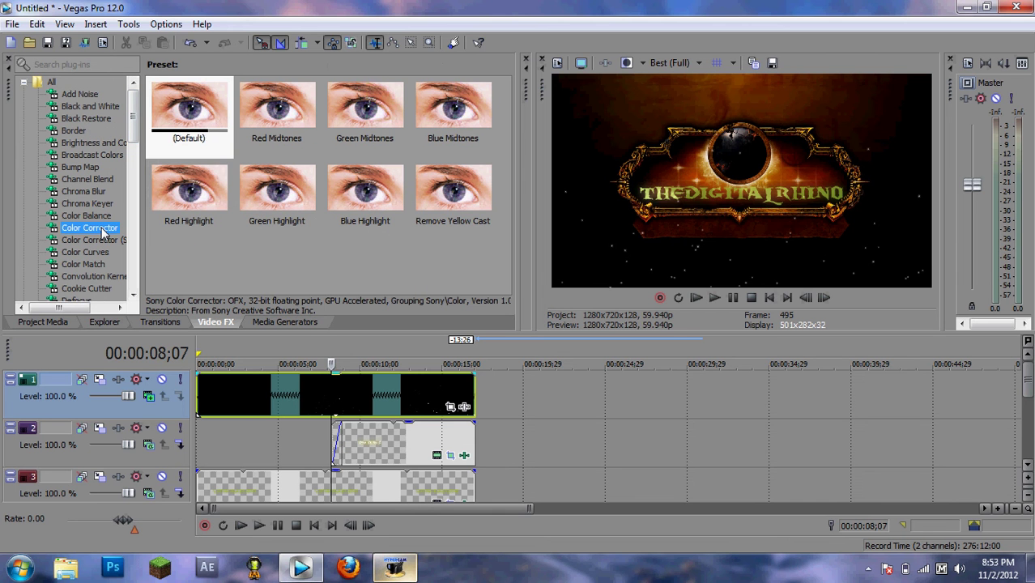
drag(211, 106, 268, 394)
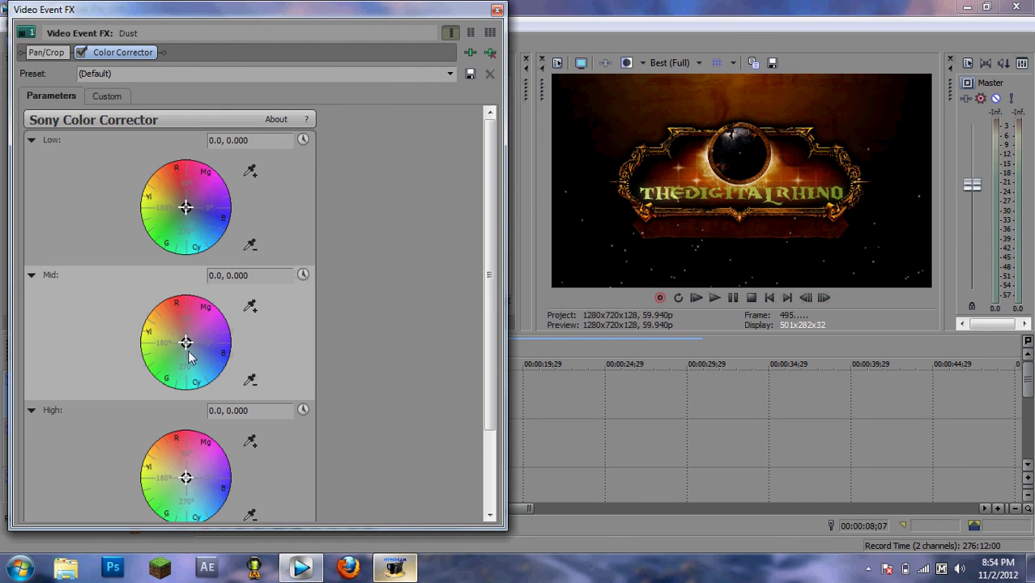
- Tint the dust with Color Corrector mid 161.75, 0.9125 and high 104.96, 0.9037, and close the effect settings
drag(188, 351, 146, 331)
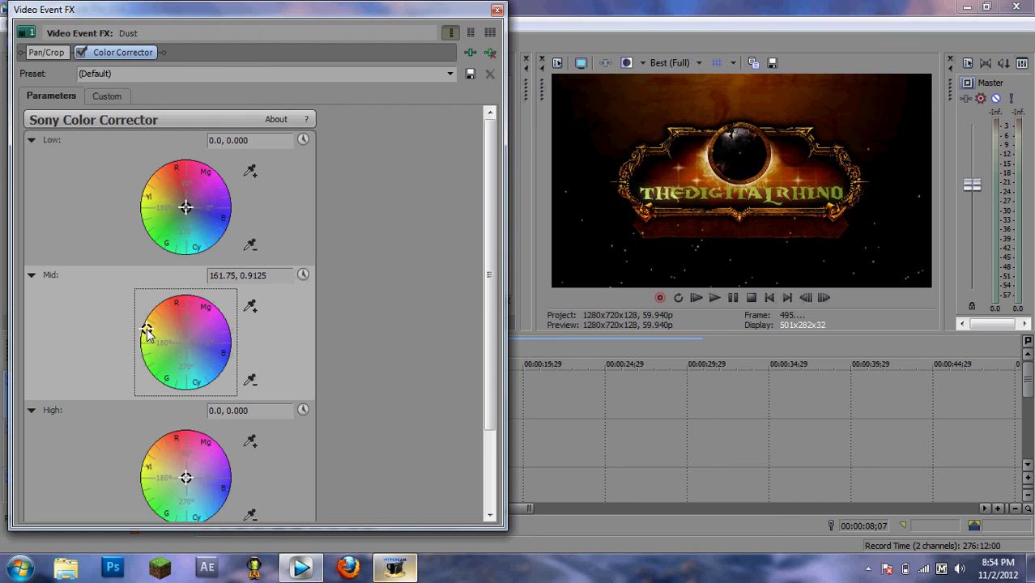
click(224, 492)
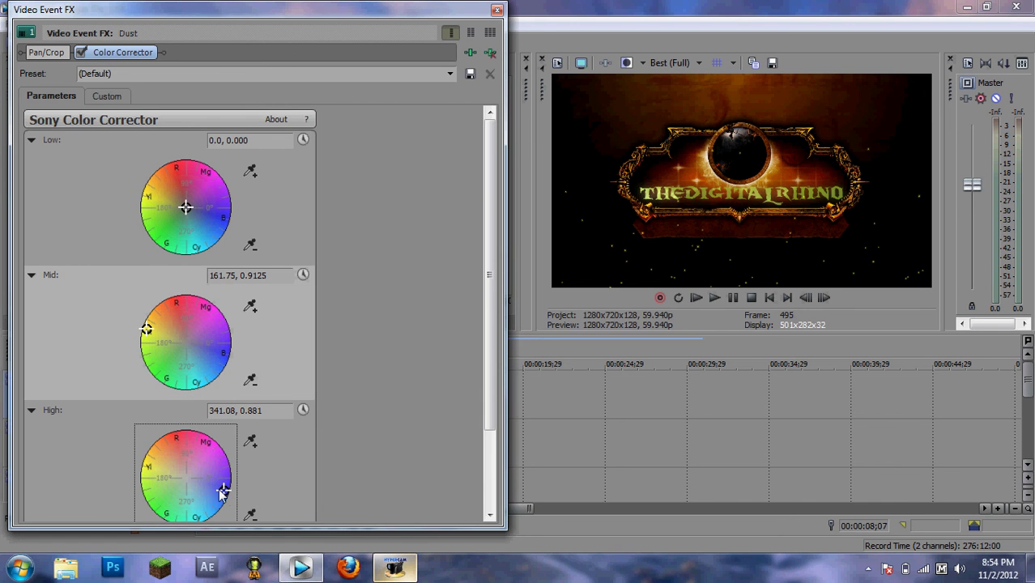
click(176, 436)
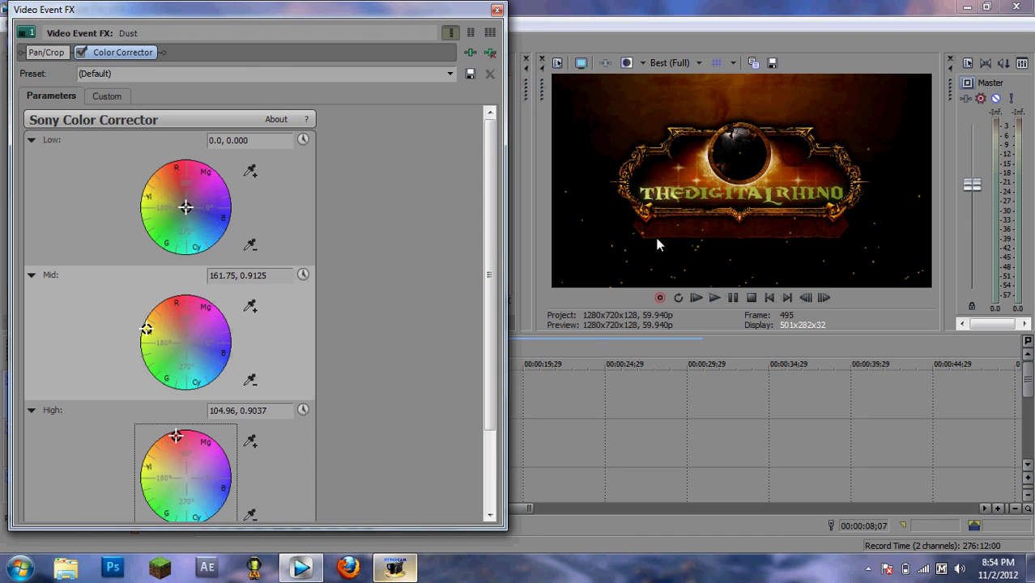
click(495, 11)
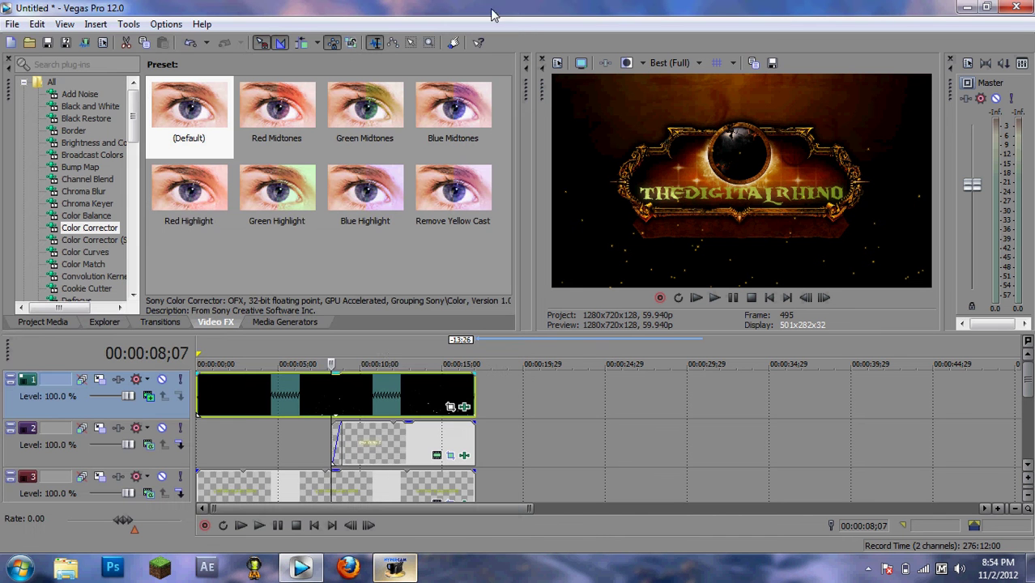
- Play the intro from the start to about 00:00:02;24 to check the tinted dust
click(314, 525)
click(282, 526)
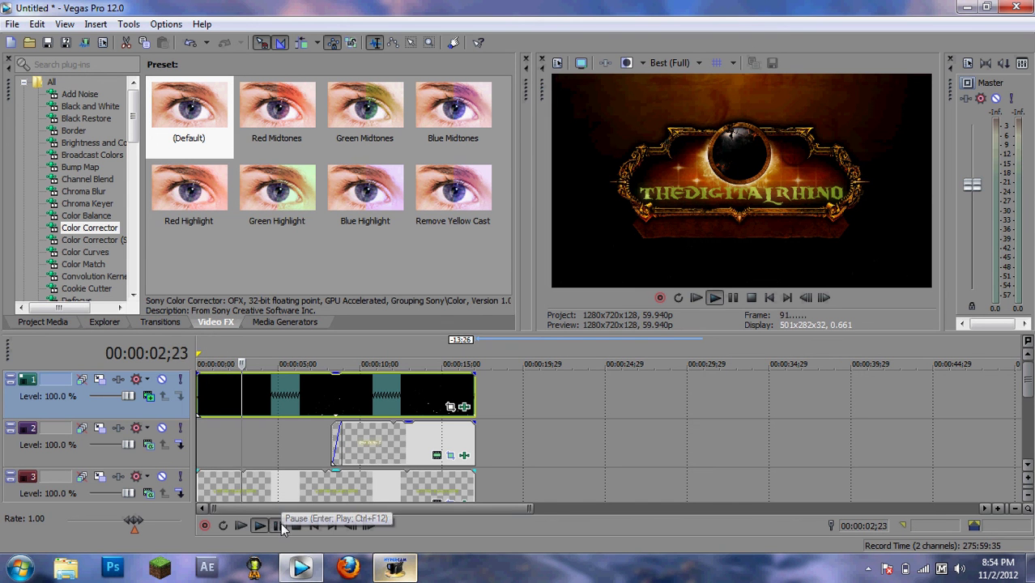
click(278, 525)
- Lower the preview quality to Preview (Auto) and play on to about 00:00:08;08 to check the dust motion
click(650, 63)
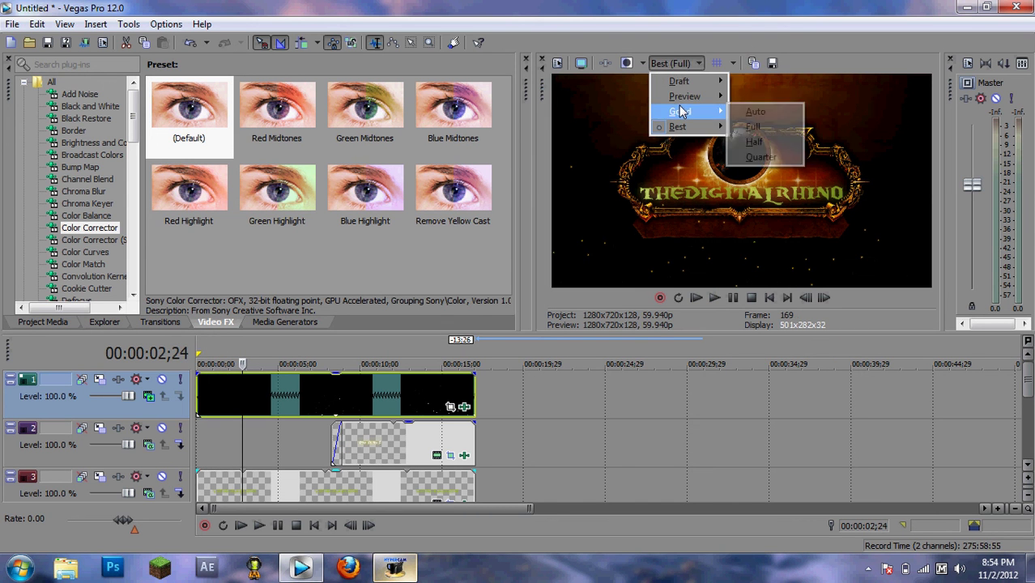
mouse_move(689, 97)
click(743, 101)
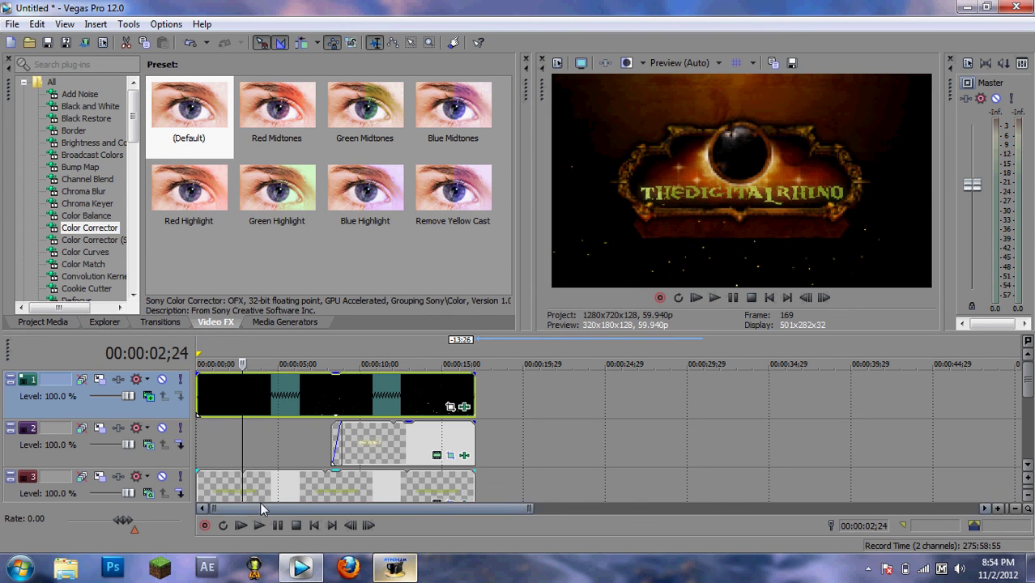
click(278, 525)
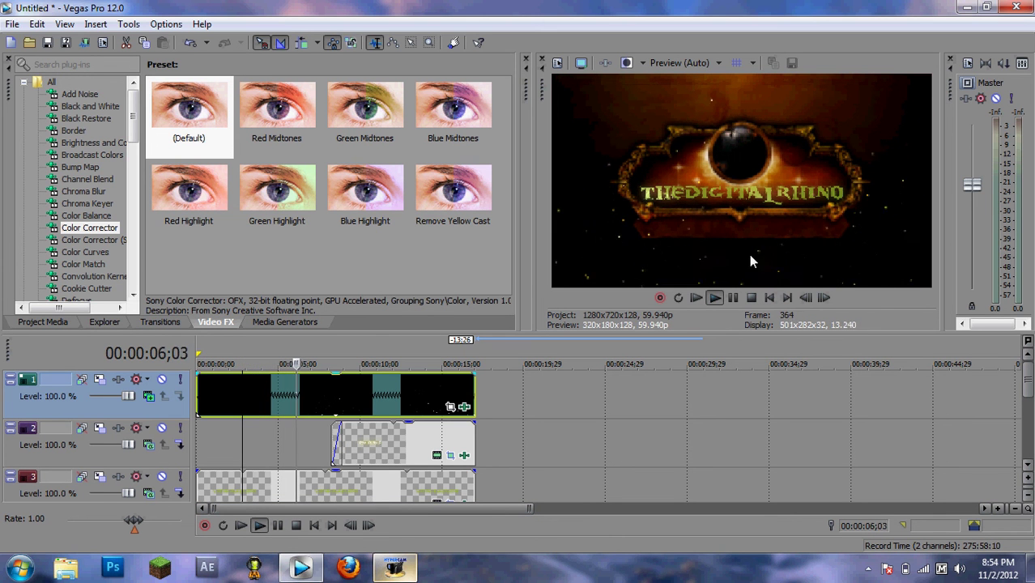
click(275, 526)
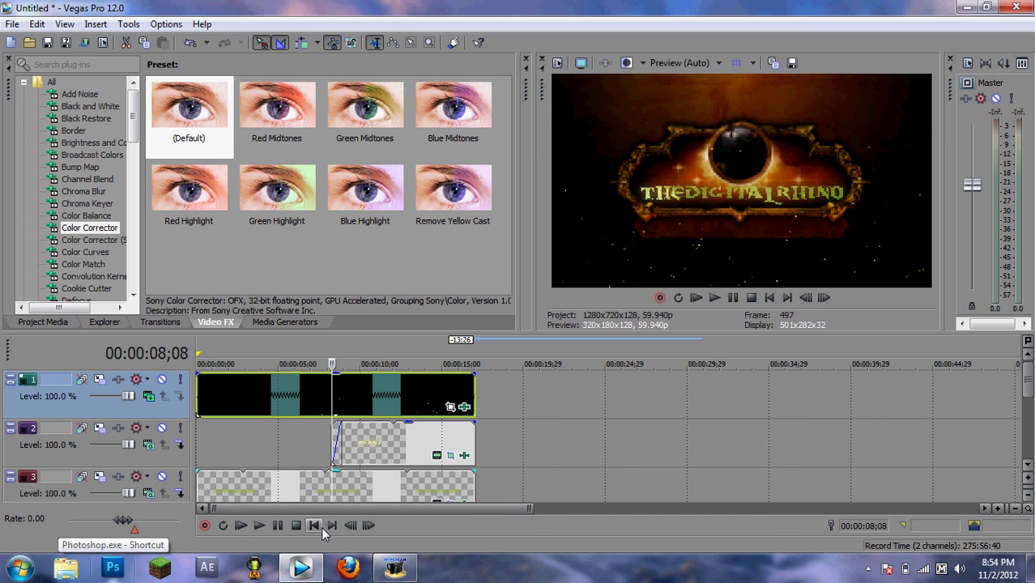
- Add smoke.mov at the start of the timeline on a new top video track
click(316, 526)
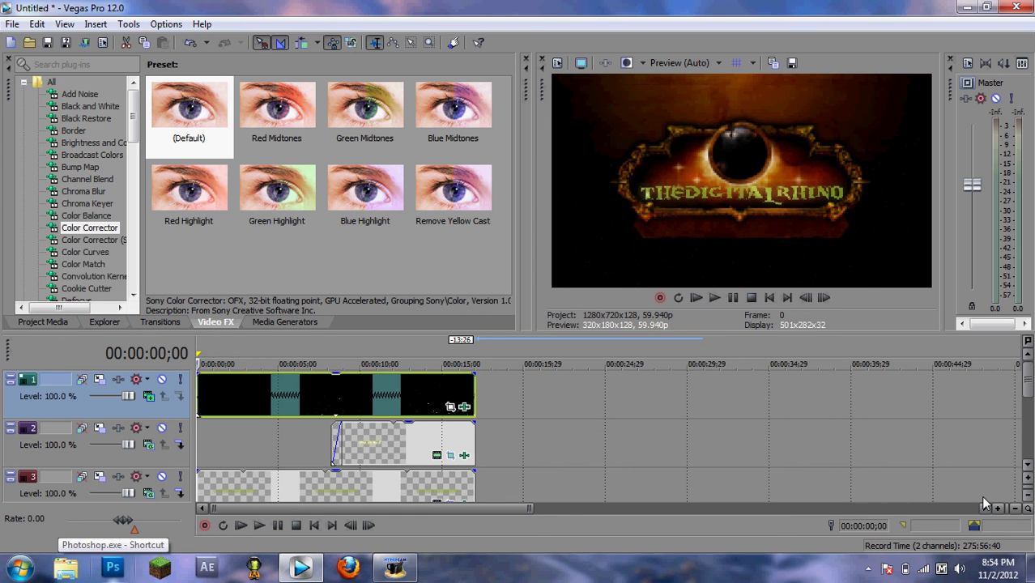
key(ctrl+shift+q)
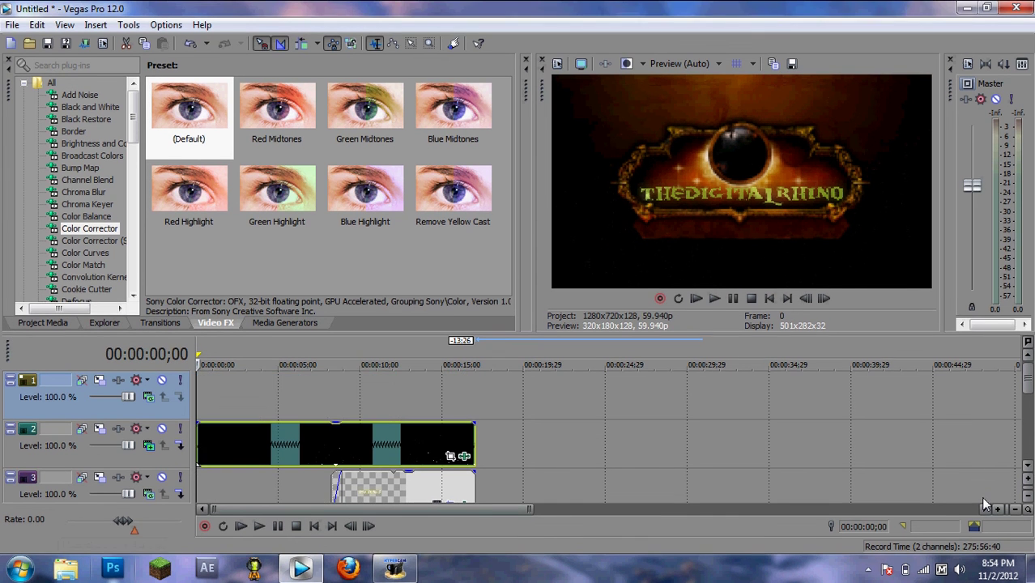
click(106, 323)
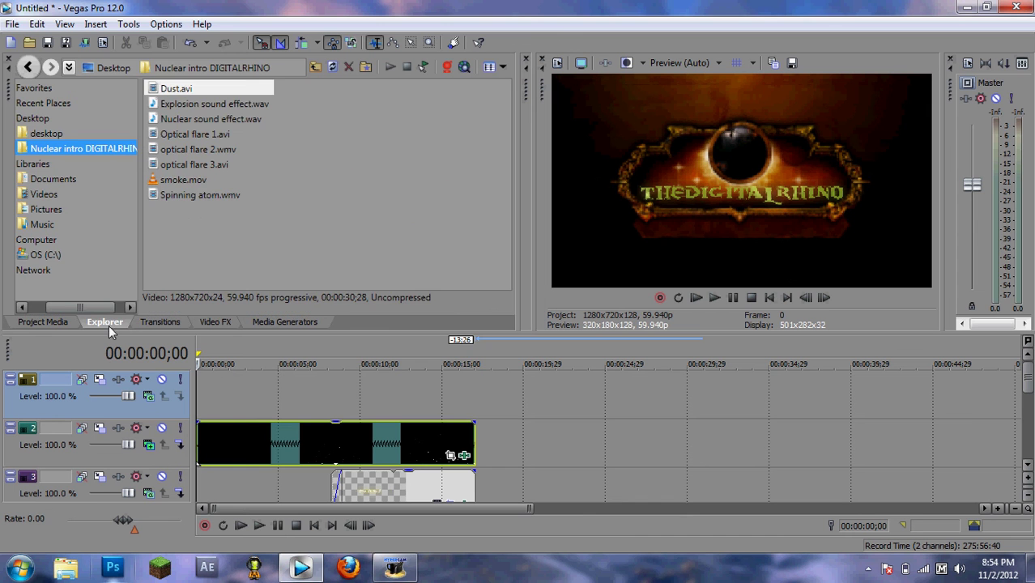
drag(181, 179, 206, 400)
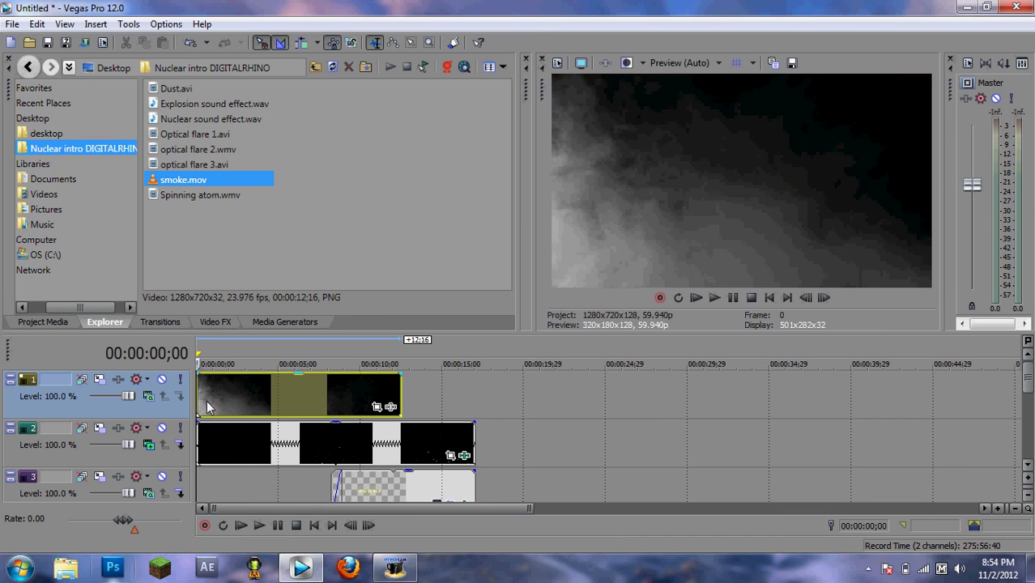
- Scrub through the smoke clip to about 00:00:10;08 to review its footage
click(293, 358)
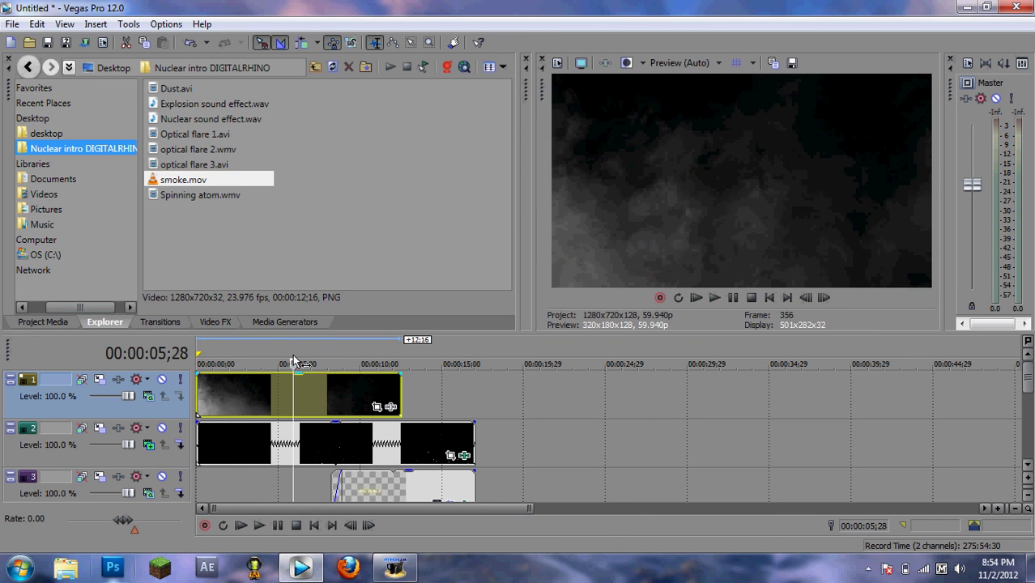
click(318, 357)
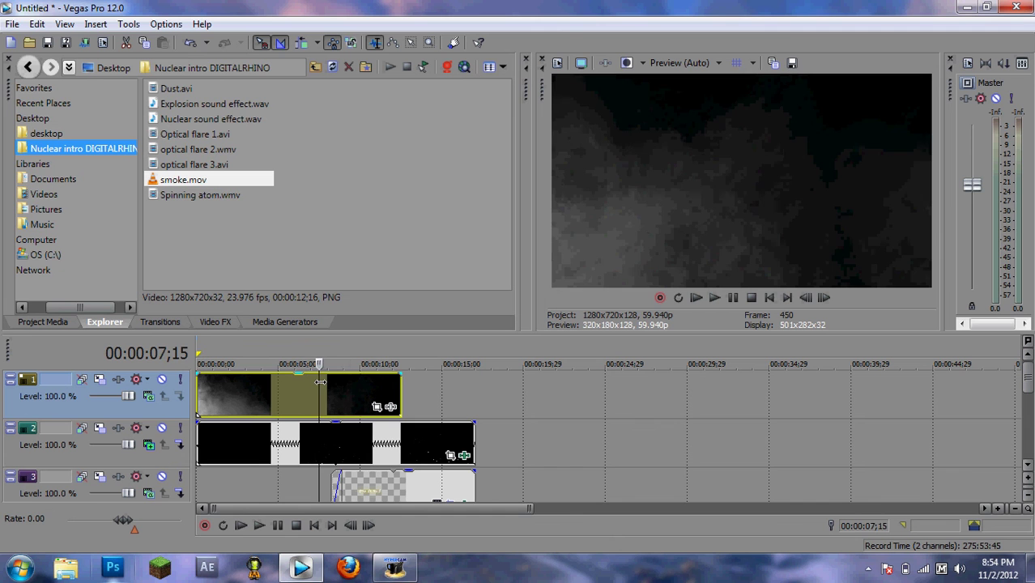
drag(321, 382, 364, 382)
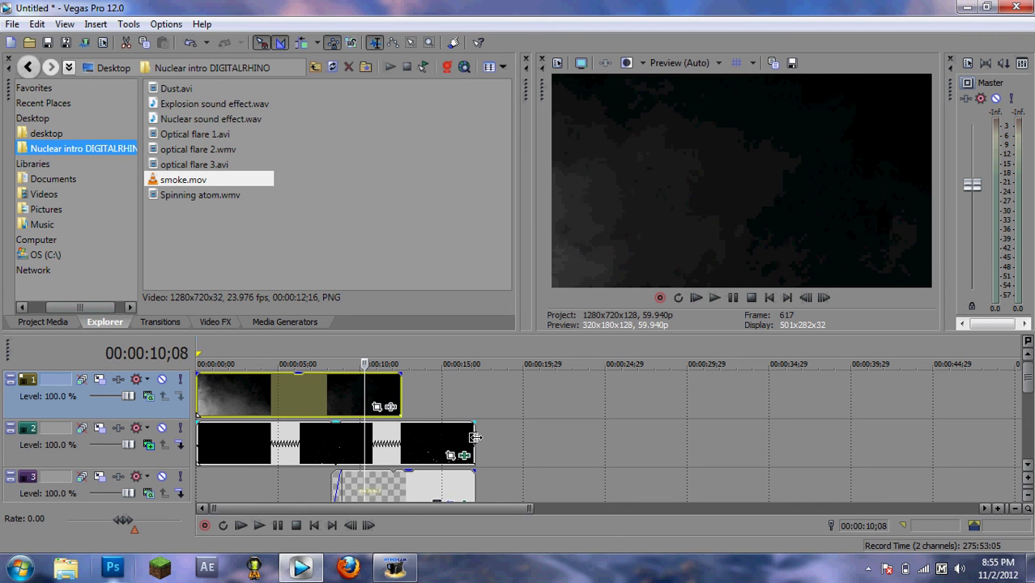
- Trim the dust and glowing title clips to end with the smoke clip, and shift the "Presents" light-ray clip earlier to end there too
drag(475, 438, 401, 441)
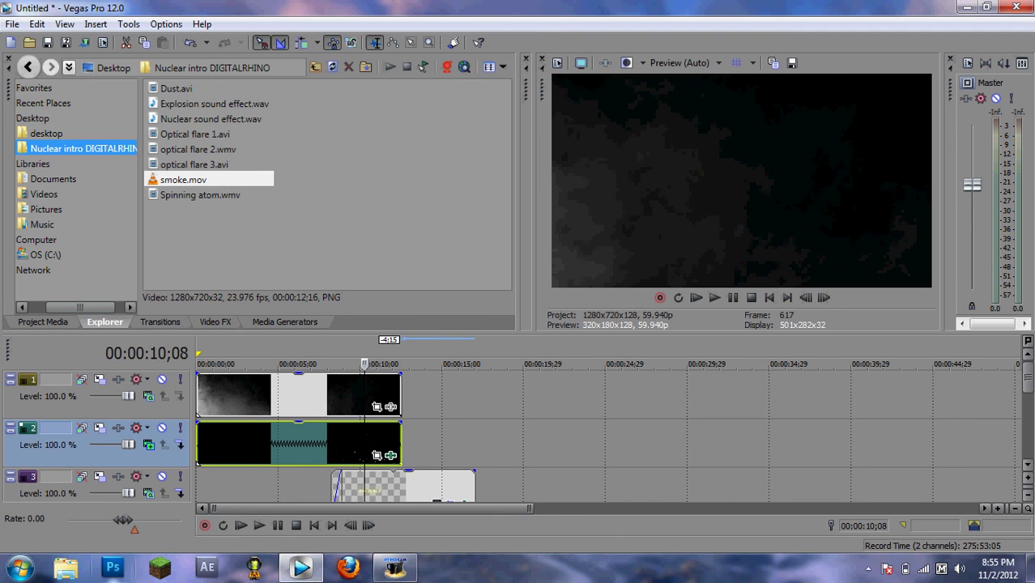
scroll(468, 490, down, 1)
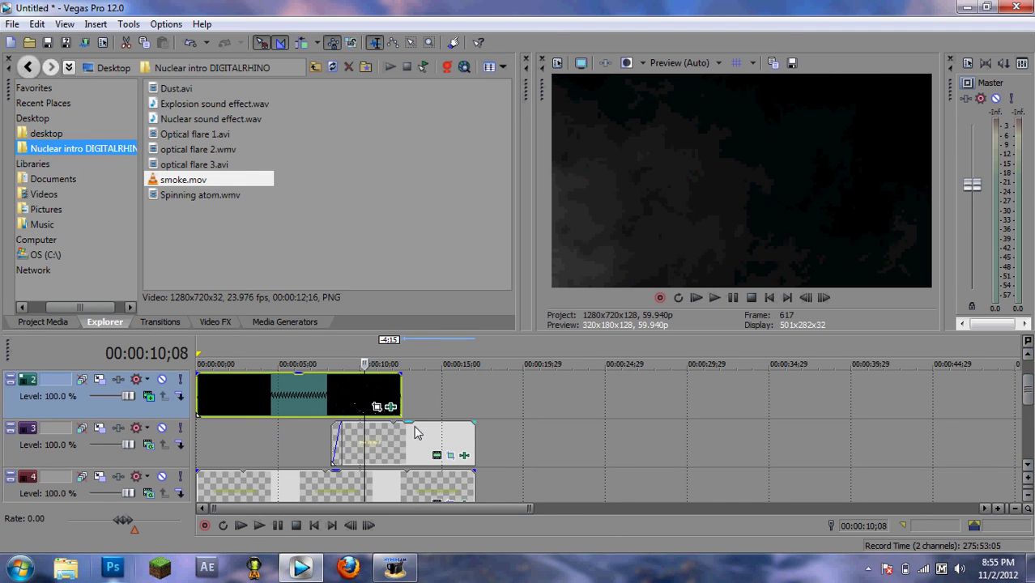
drag(415, 434, 340, 438)
click(430, 490)
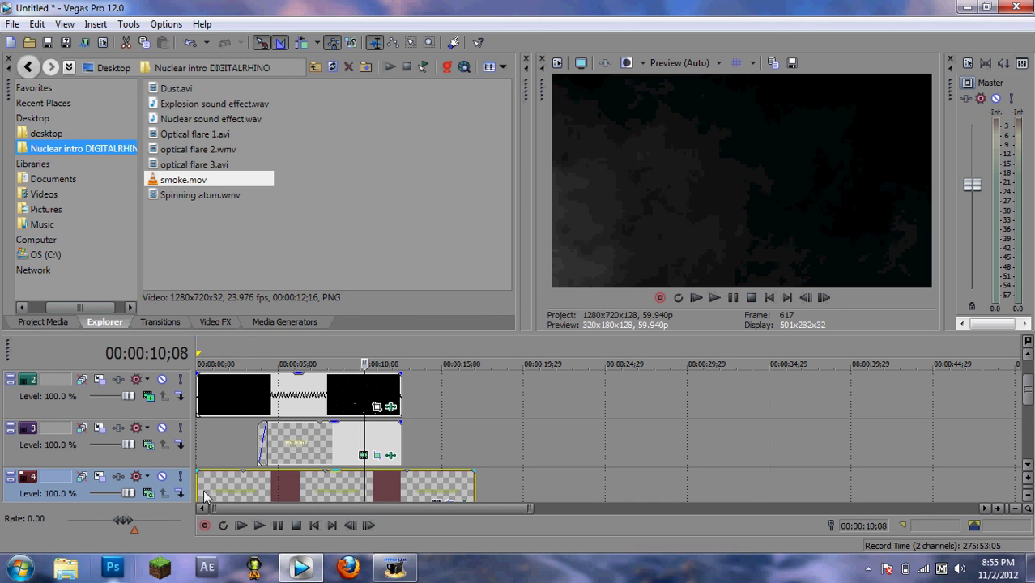
mouse_move(200, 491)
mouse_down()
mouse_move(323, 495)
mouse_move(196, 495)
mouse_up()
- Trim the logo frame and background texture clips so both end together with the smoke clip
drag(1026, 393, 1030, 419)
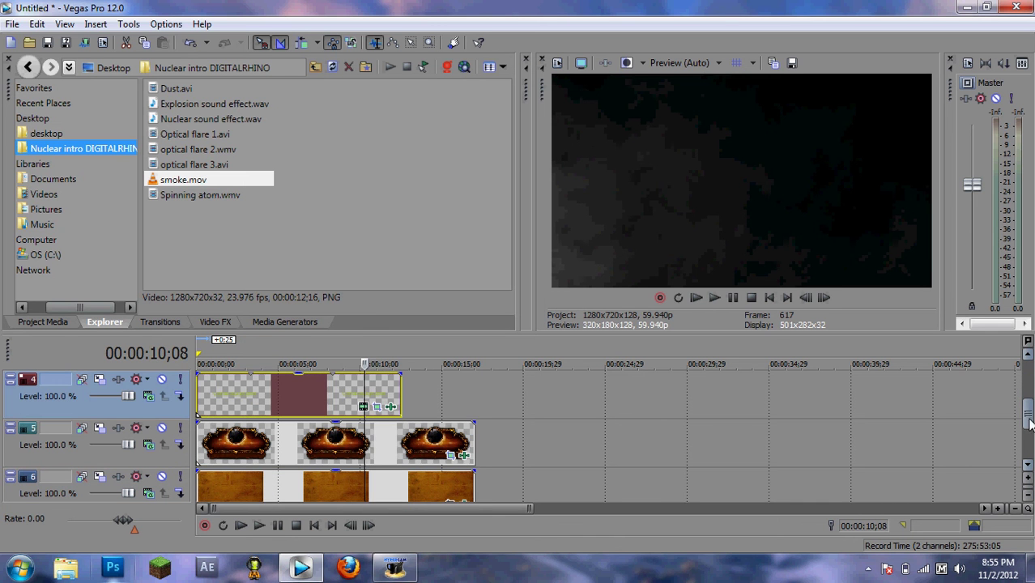
drag(474, 444, 401, 445)
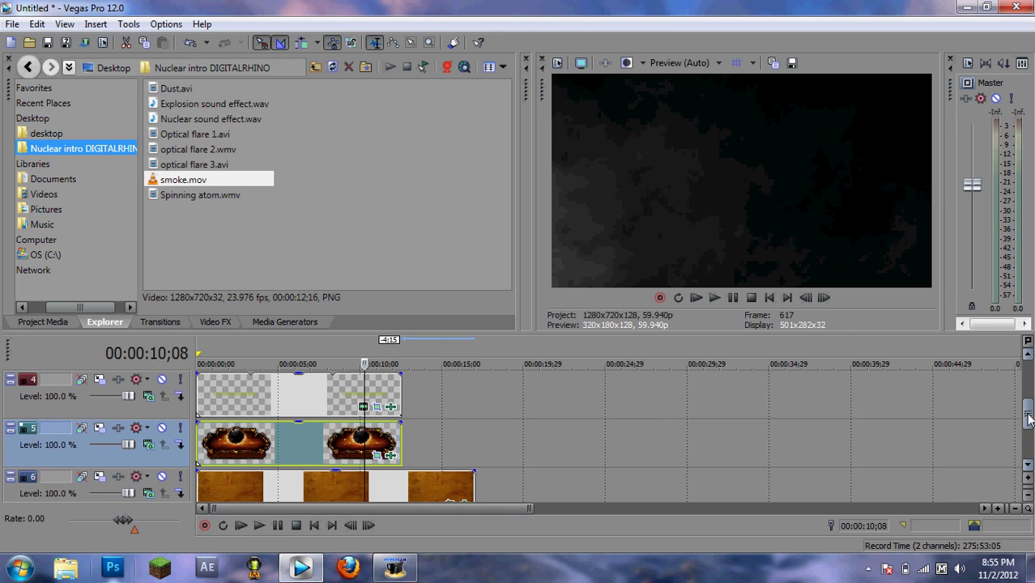
drag(1028, 419, 1029, 437)
drag(474, 444, 401, 445)
- Move to 00:00:02;06 and set the smoke track's compositing mode to Add
click(253, 354)
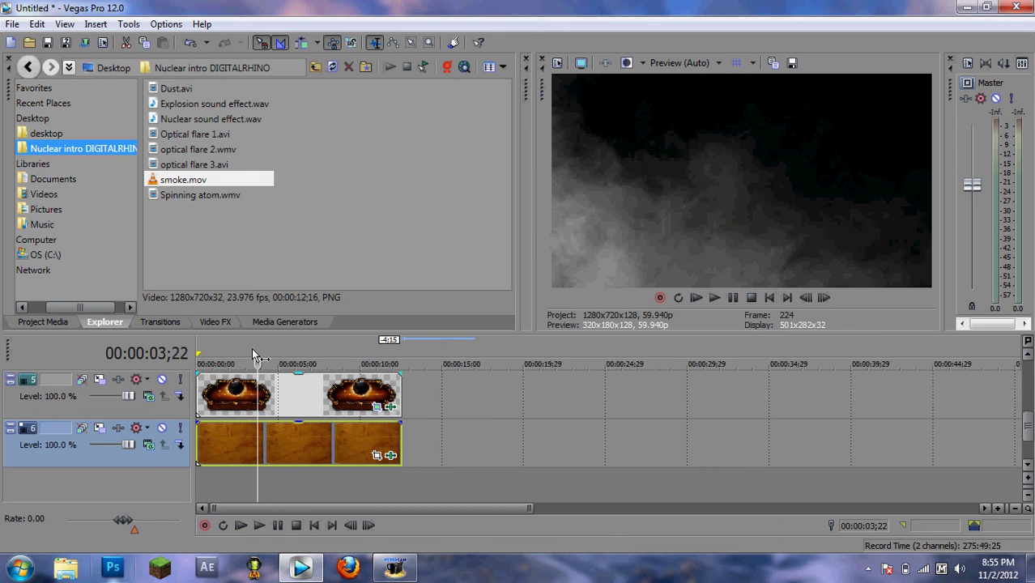
drag(251, 348, 233, 346)
drag(1029, 428, 1029, 376)
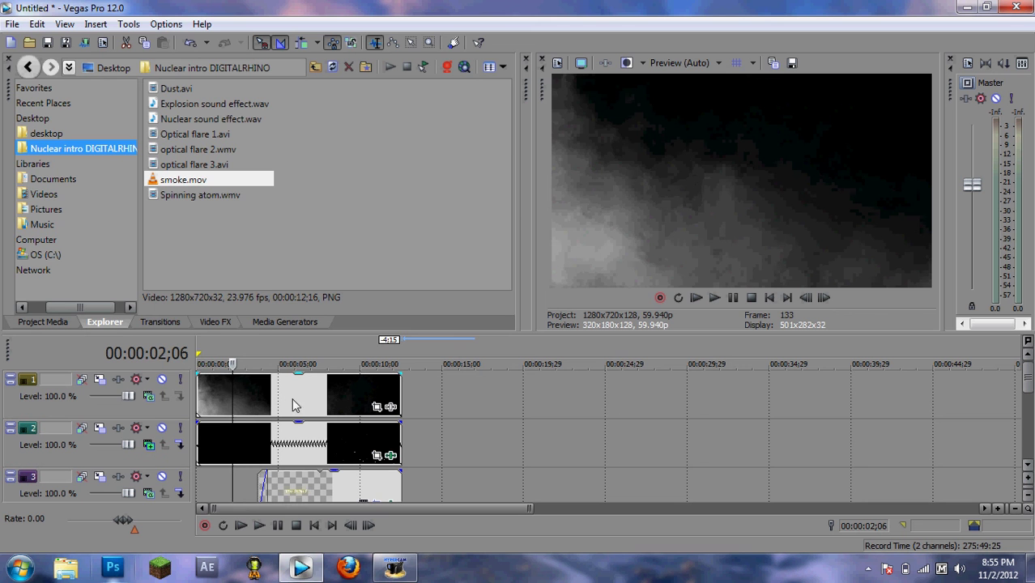
click(148, 396)
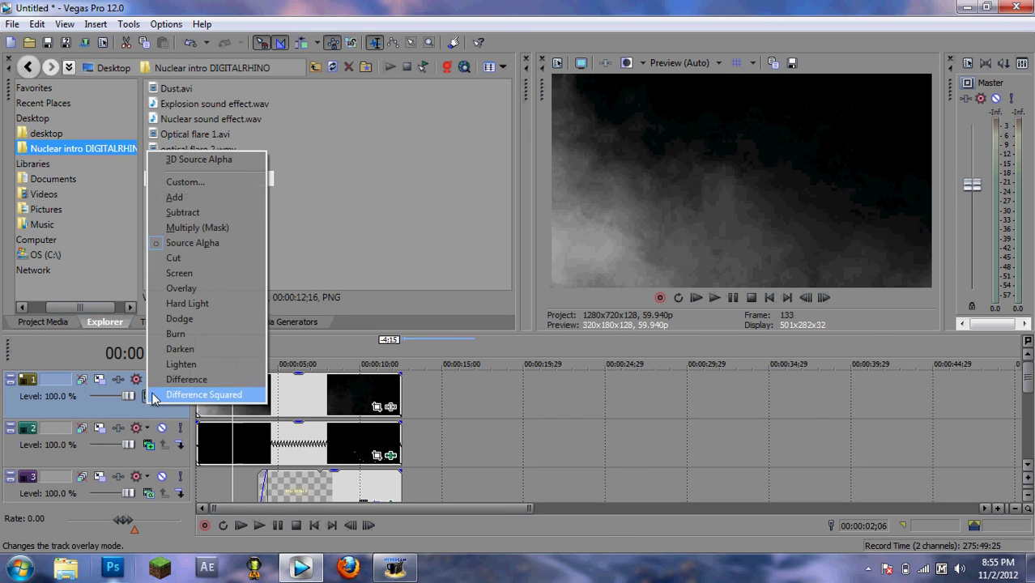
click(159, 198)
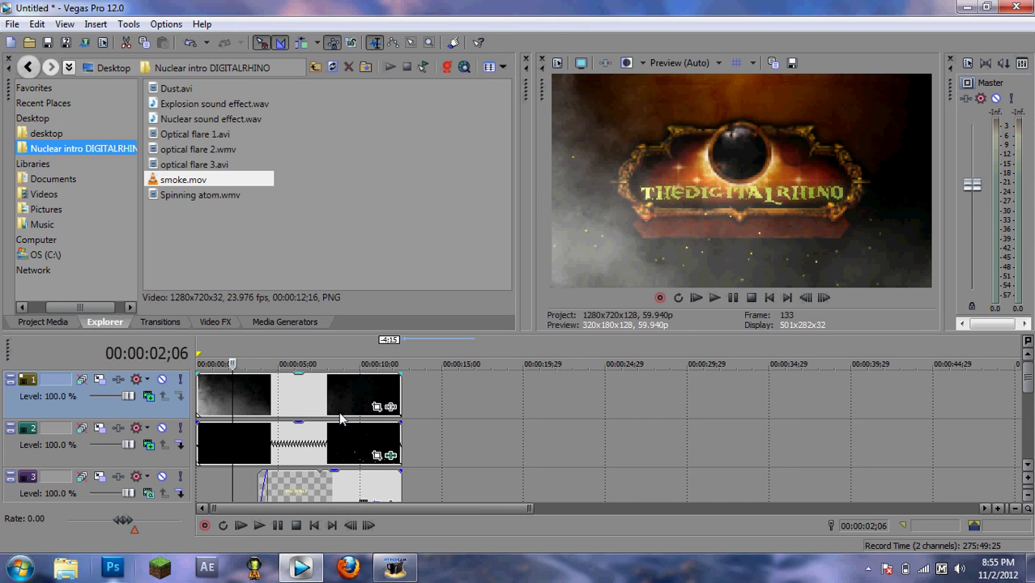
- Apply the default Color Corrector to the smoke clip, setting Mid to about 152.66, 0.6567 and High to about 120.96, 0.6479
click(217, 322)
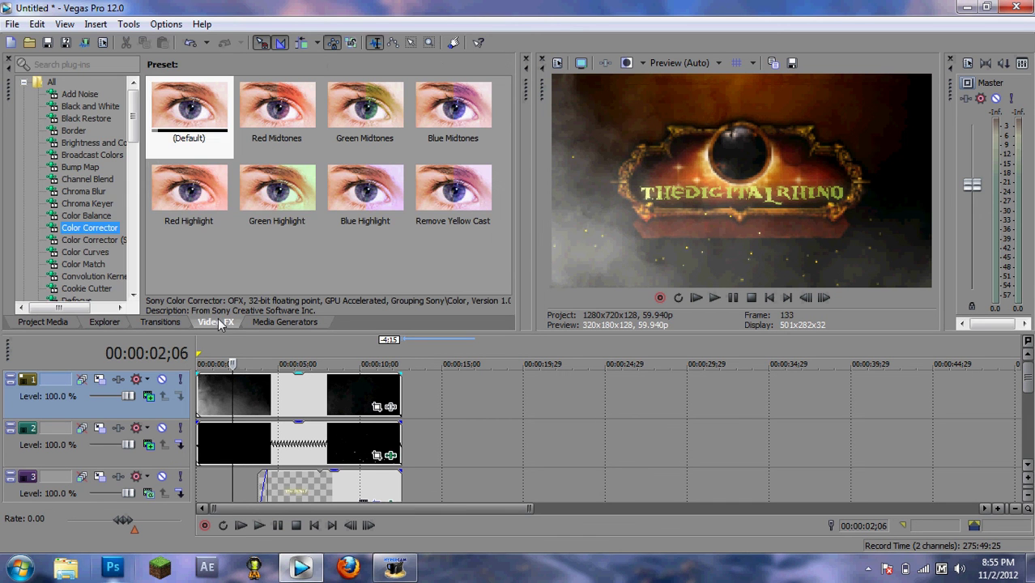
drag(213, 125, 256, 392)
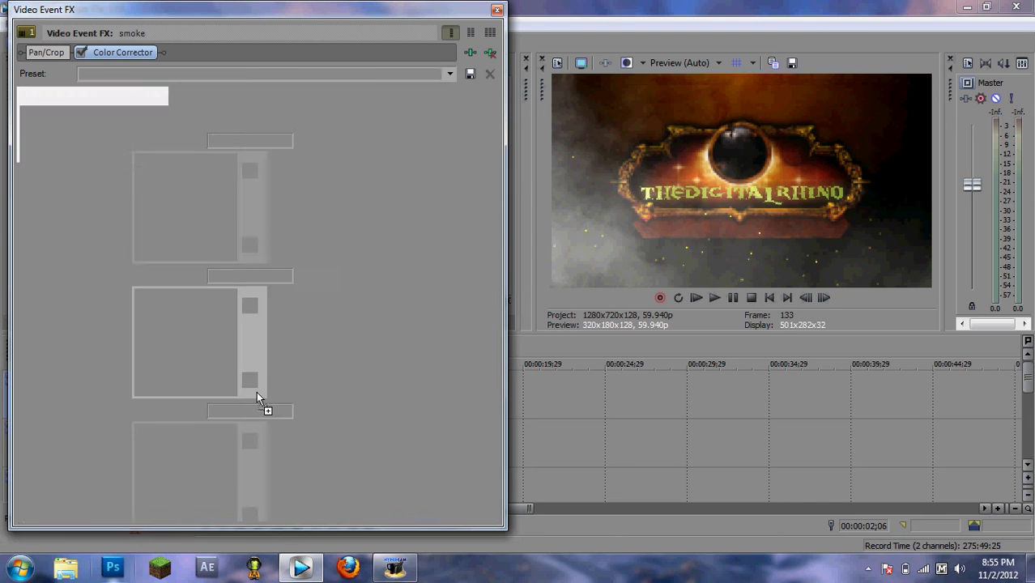
click(160, 330)
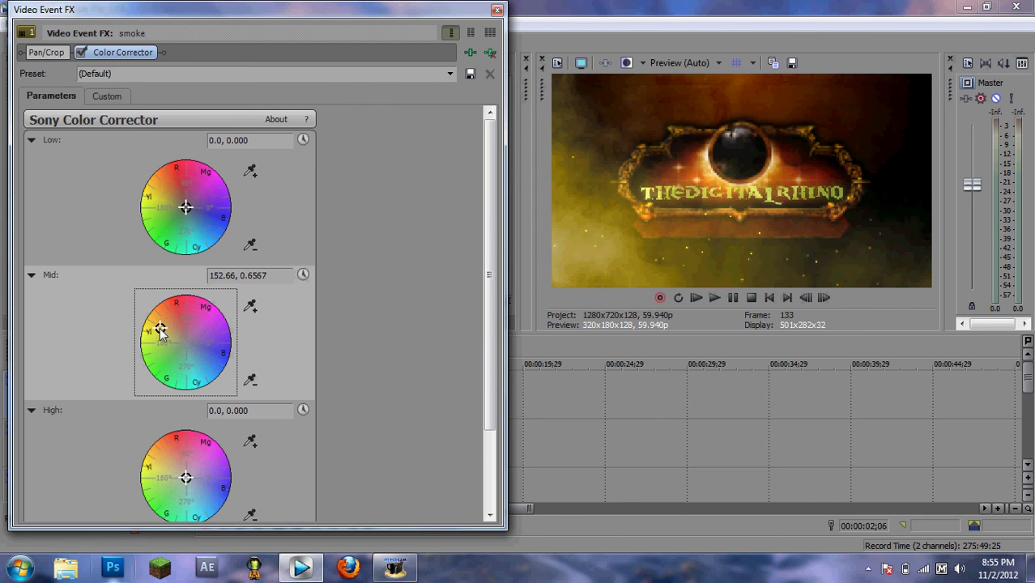
click(172, 452)
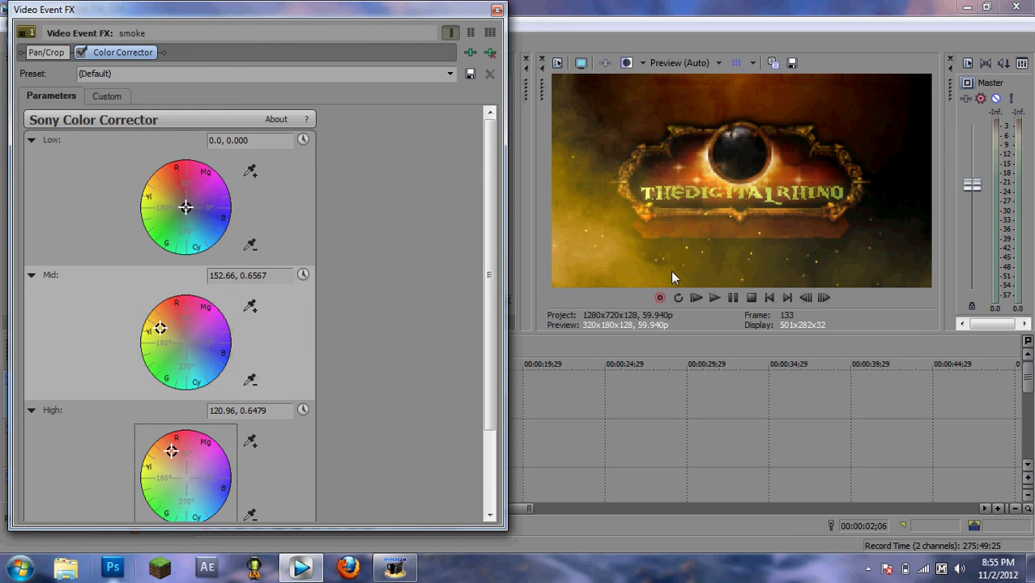
click(496, 11)
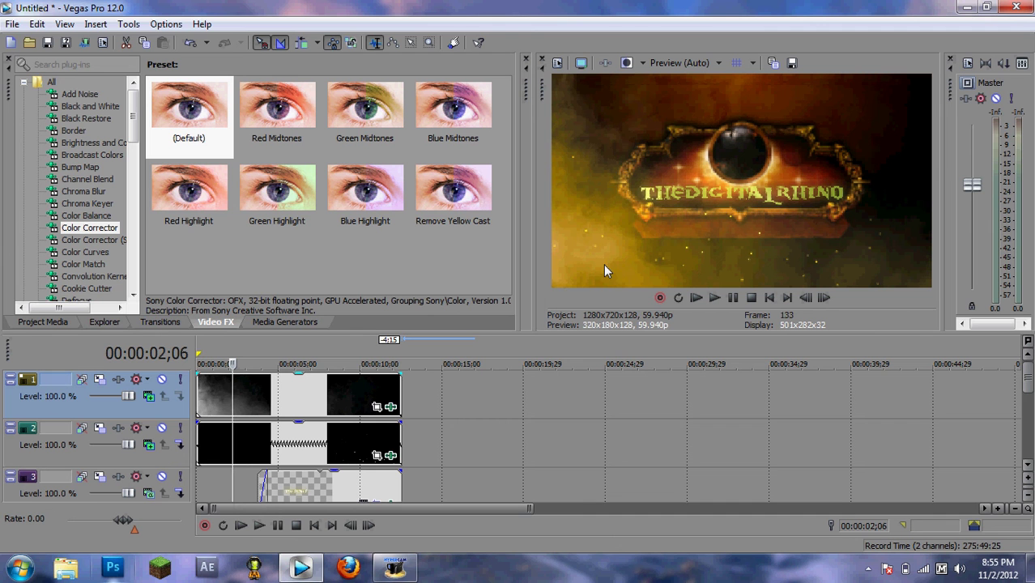
- Lower the smoke clip's opacity to a faint level and duplicate the smoke track
drag(300, 378, 299, 408)
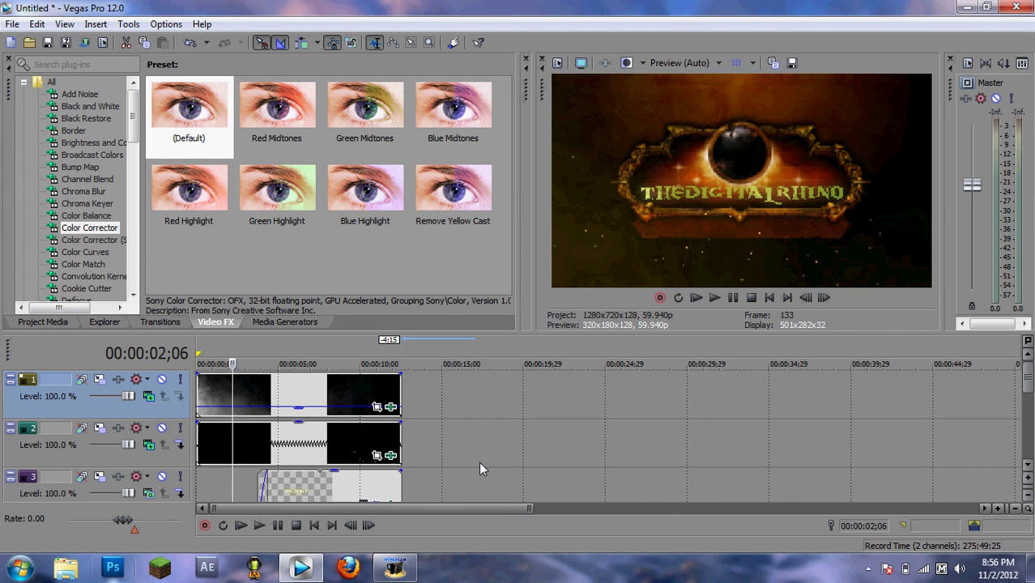
right_click(123, 417)
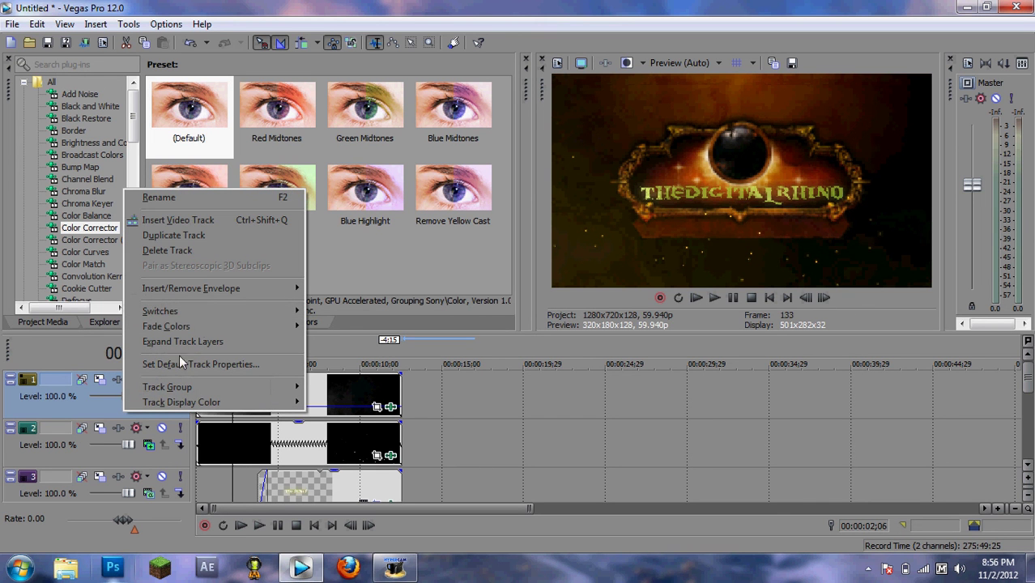
click(219, 237)
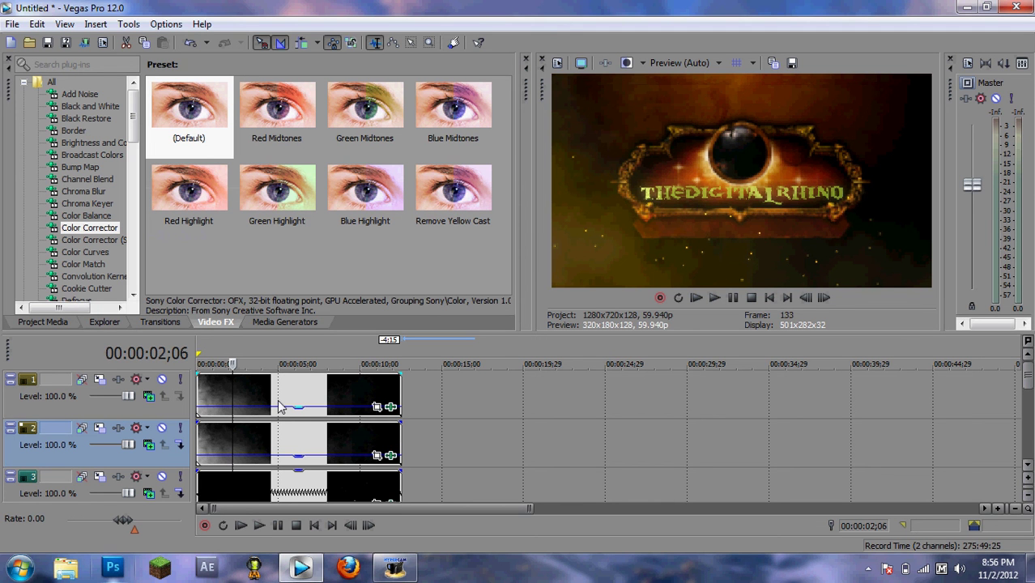
- Mirror the top smoke clip horizontally in Pan/Crop, with aspect lock and size about center off and a width of about -1,281.3
click(376, 407)
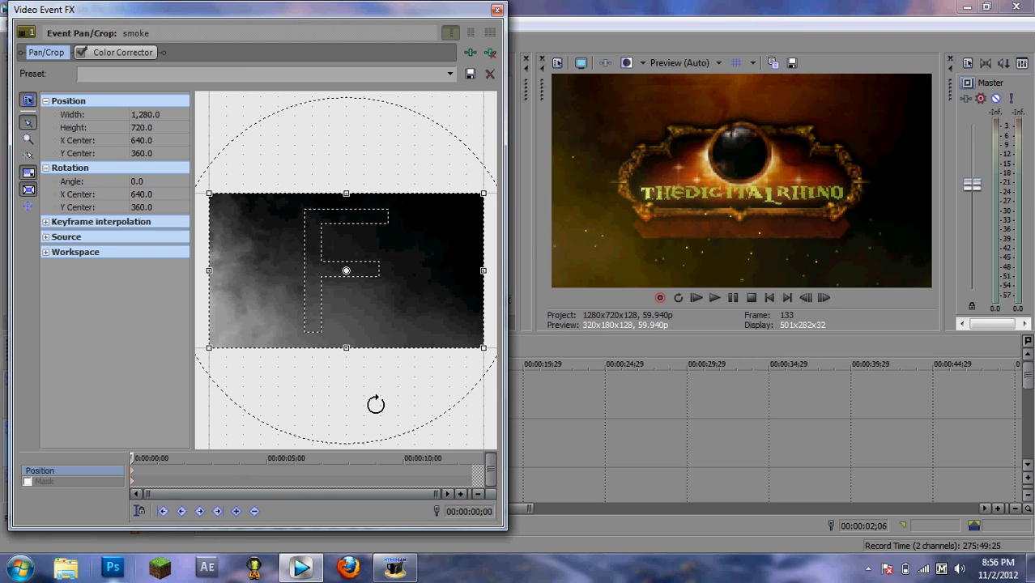
click(30, 176)
click(30, 192)
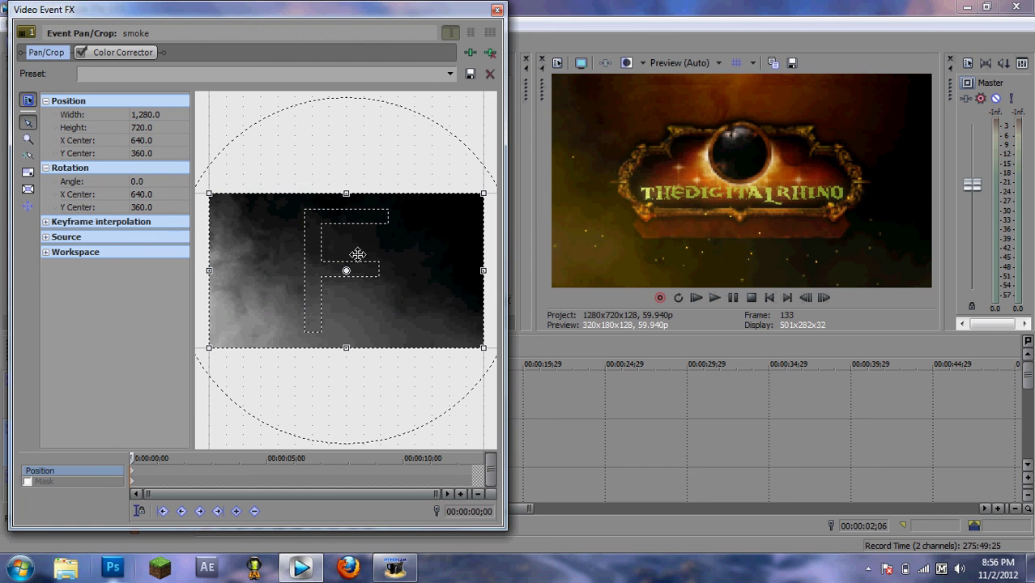
mouse_move(209, 271)
mouse_down()
mouse_move(442, 256)
mouse_move(469, 272)
mouse_move(219, 275)
mouse_move(214, 289)
mouse_up()
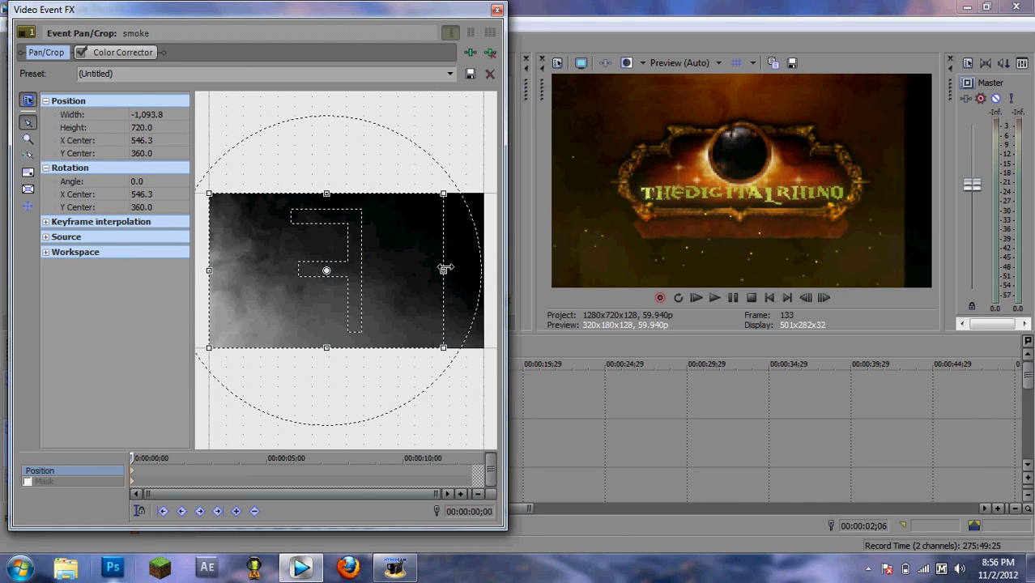
drag(445, 267, 484, 268)
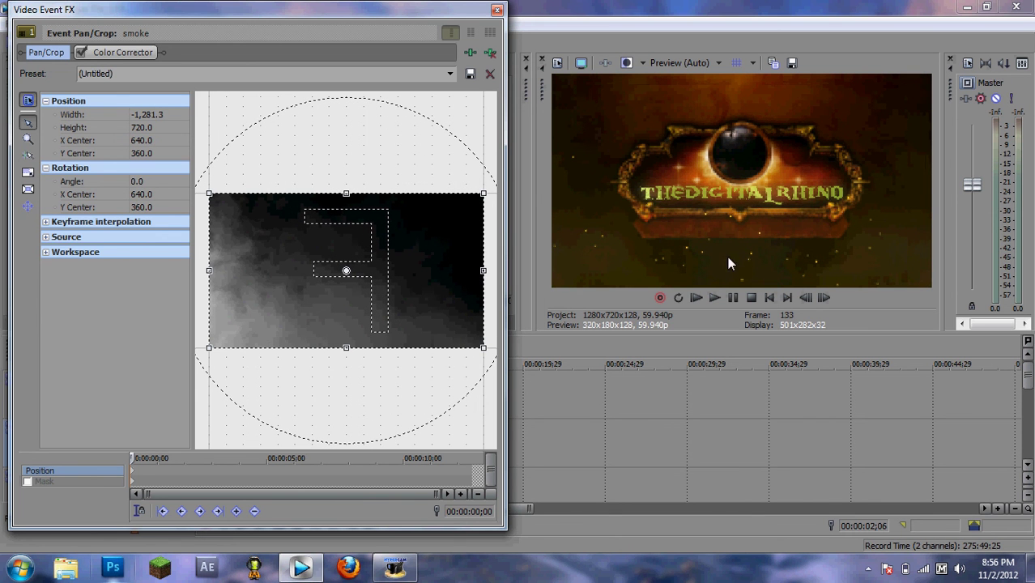
click(497, 10)
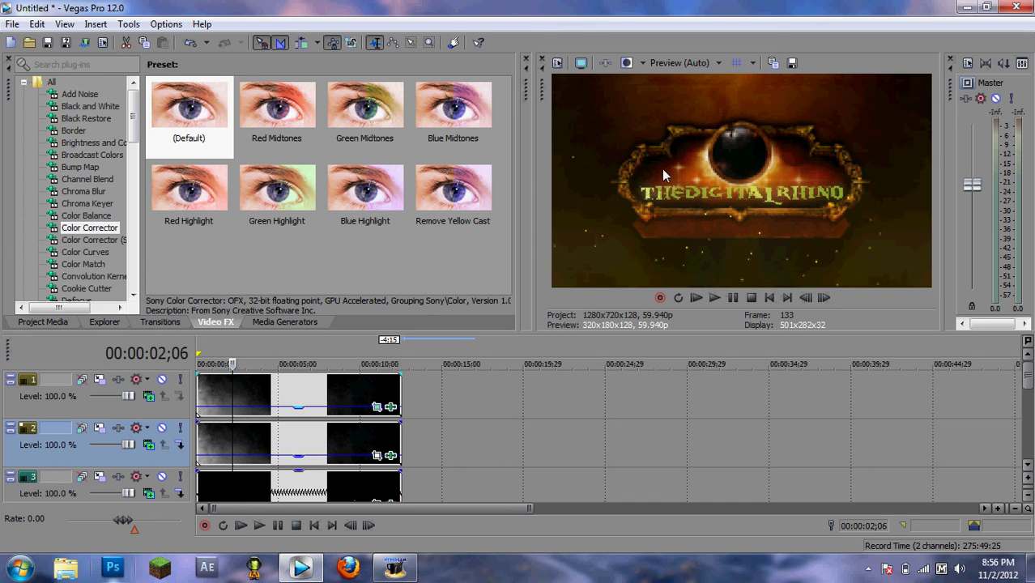
- Set the preview quality to Best (Full) and inspect the intro at 00:00:05;12
click(666, 64)
mouse_move(693, 128)
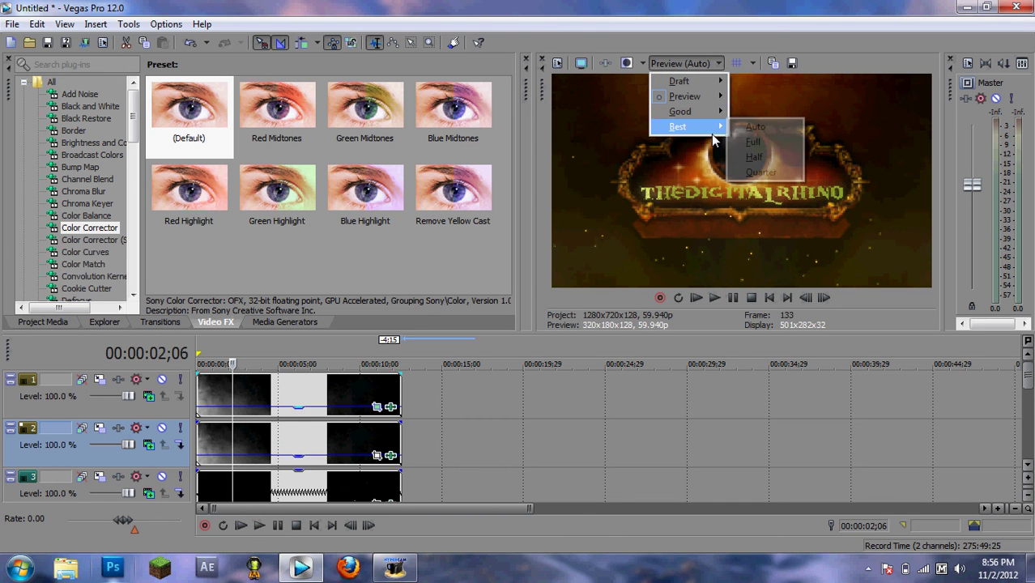
click(742, 143)
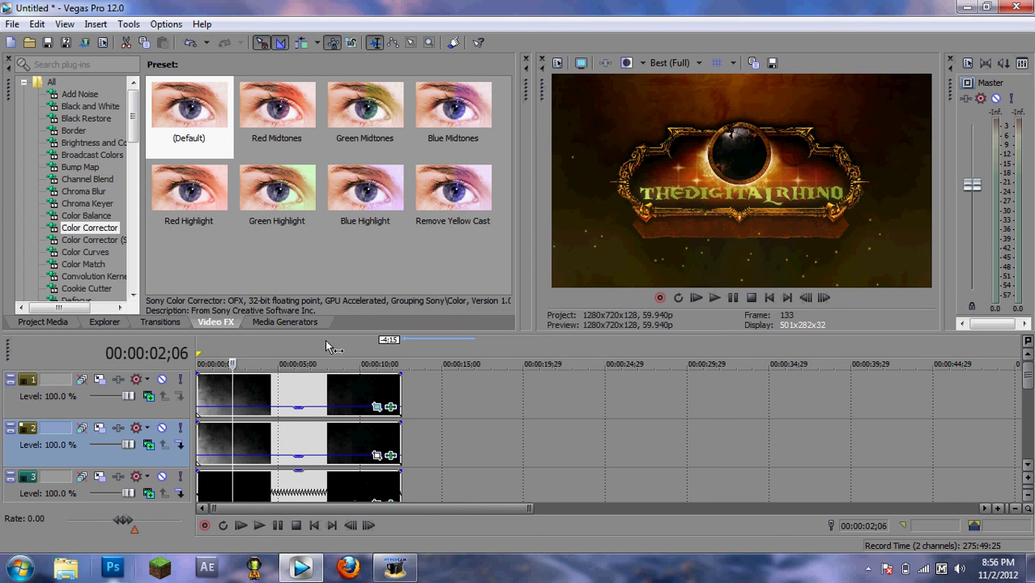
click(285, 350)
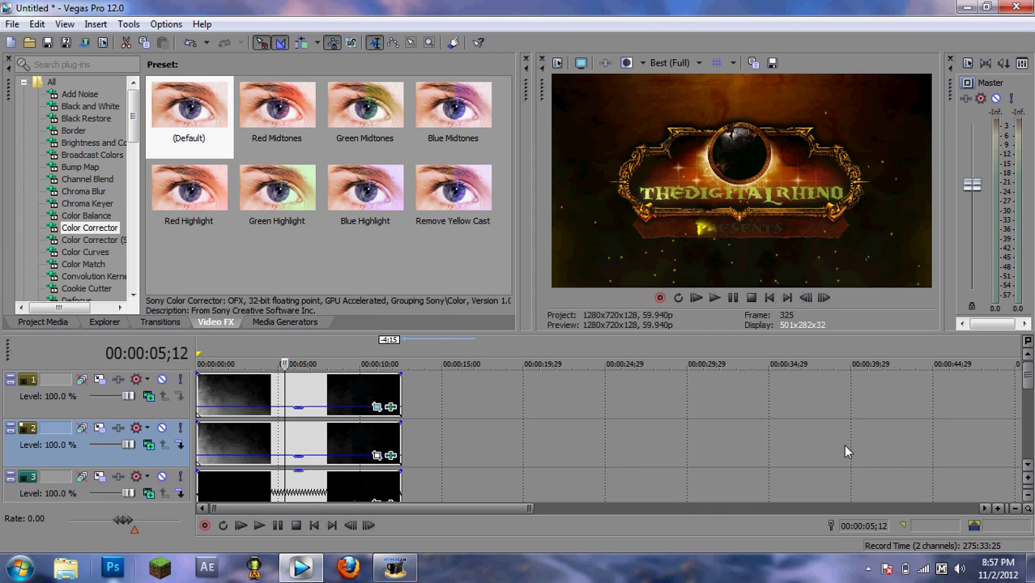
- Insert a new top video track and place Optical flare 1.avi at the start of the timeline
key(ctrl+shift+q)
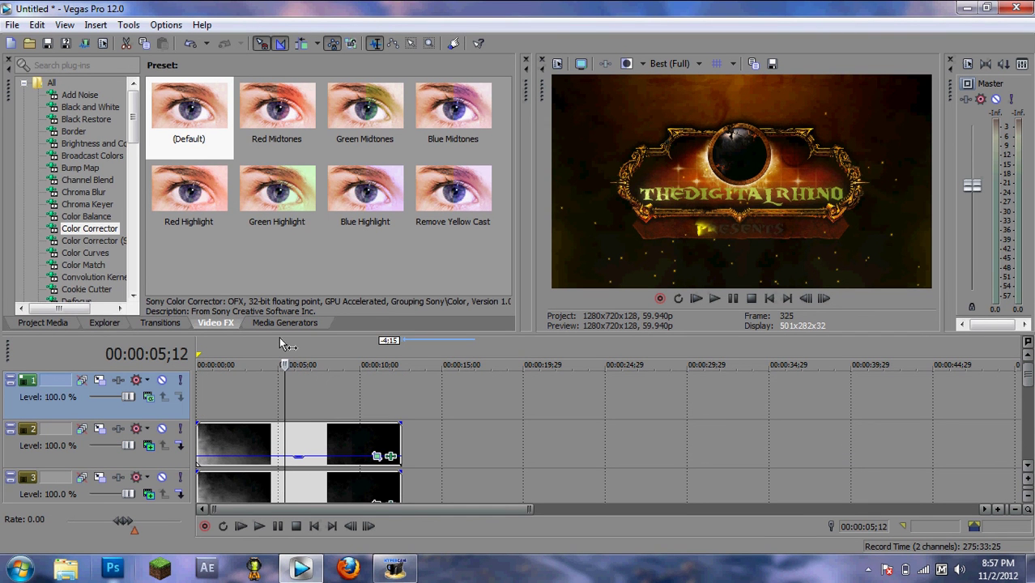
click(95, 324)
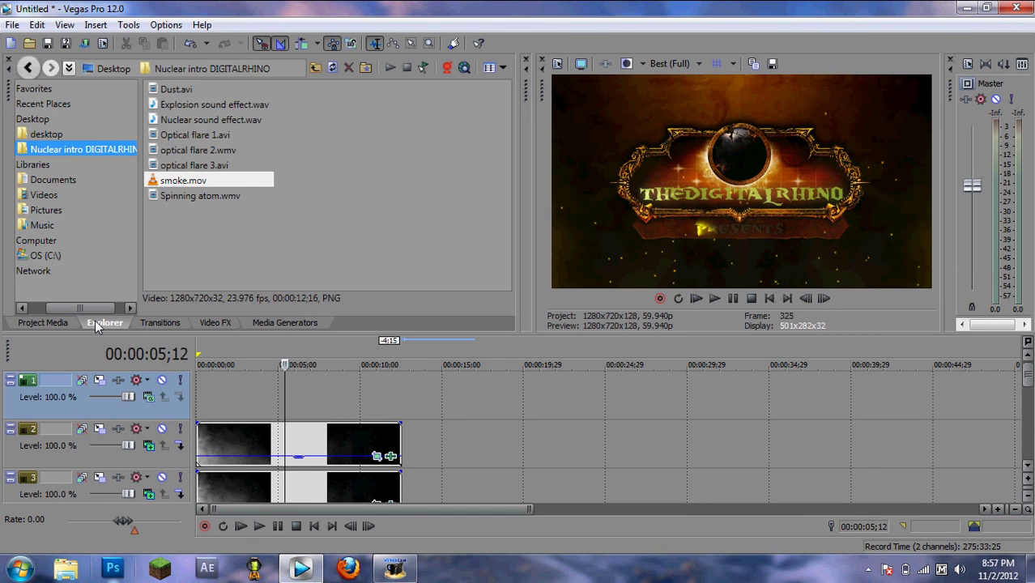
click(217, 136)
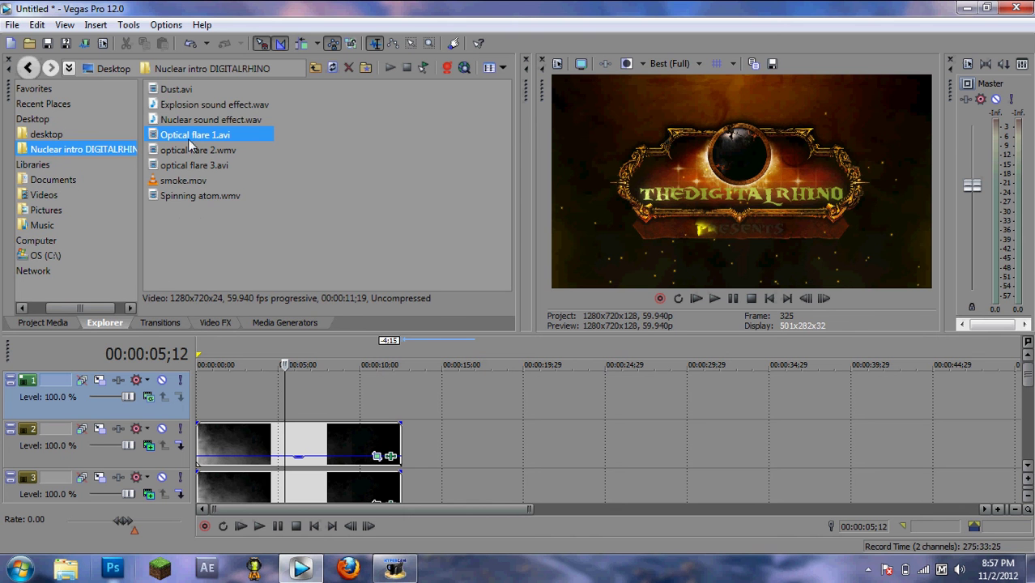
drag(191, 144, 202, 405)
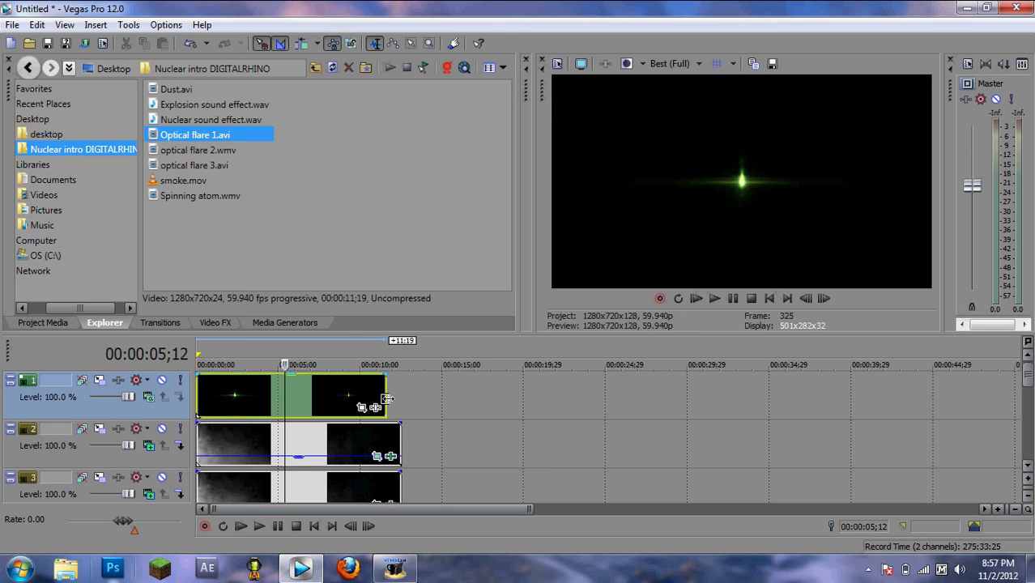
- Extend the optical flare clip to end with the smoke clips and set its track's compositing mode to Add
click(386, 398)
drag(386, 399, 407, 405)
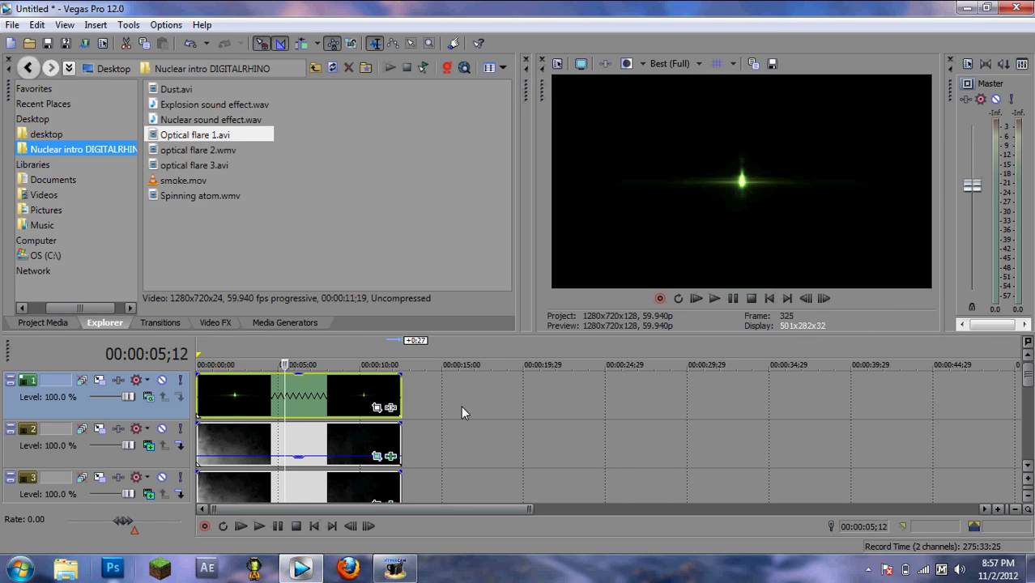
click(147, 397)
click(192, 200)
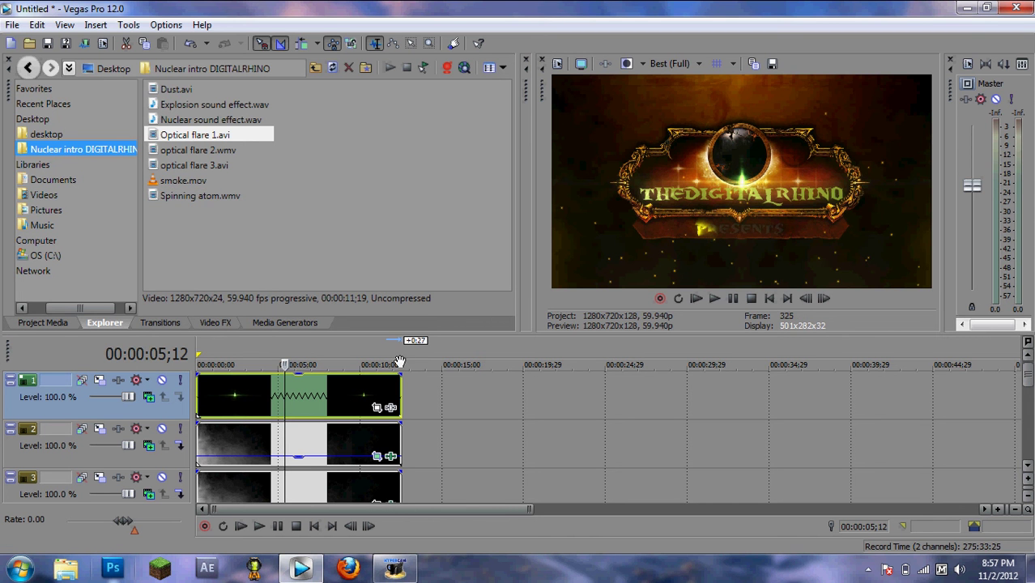
- Enlarge the flare over the logo's orb in Pan/Crop with locked aspect, framing about 299.7 by 168.6 centered at 643.5, 381.2
click(376, 407)
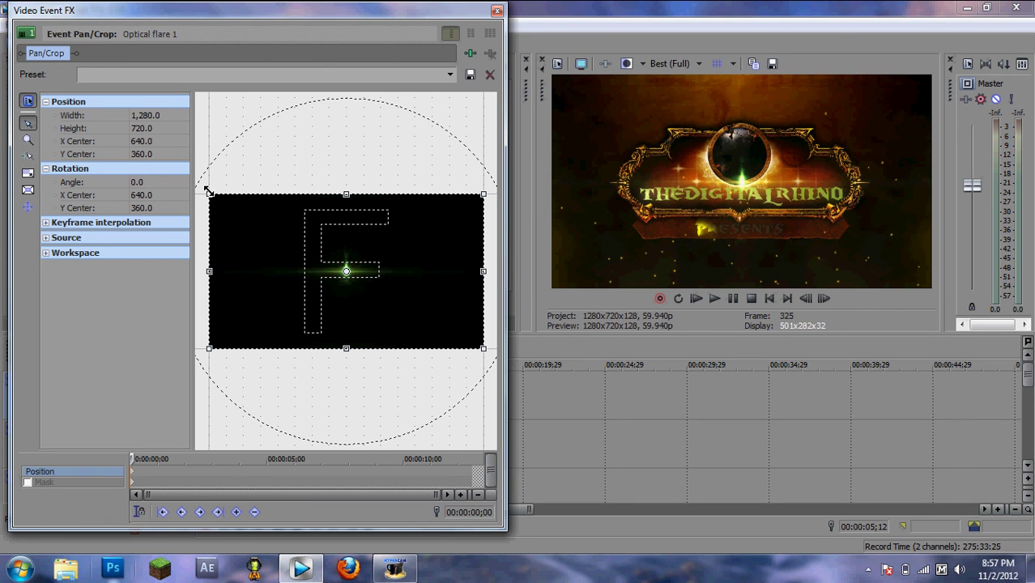
click(28, 172)
click(28, 190)
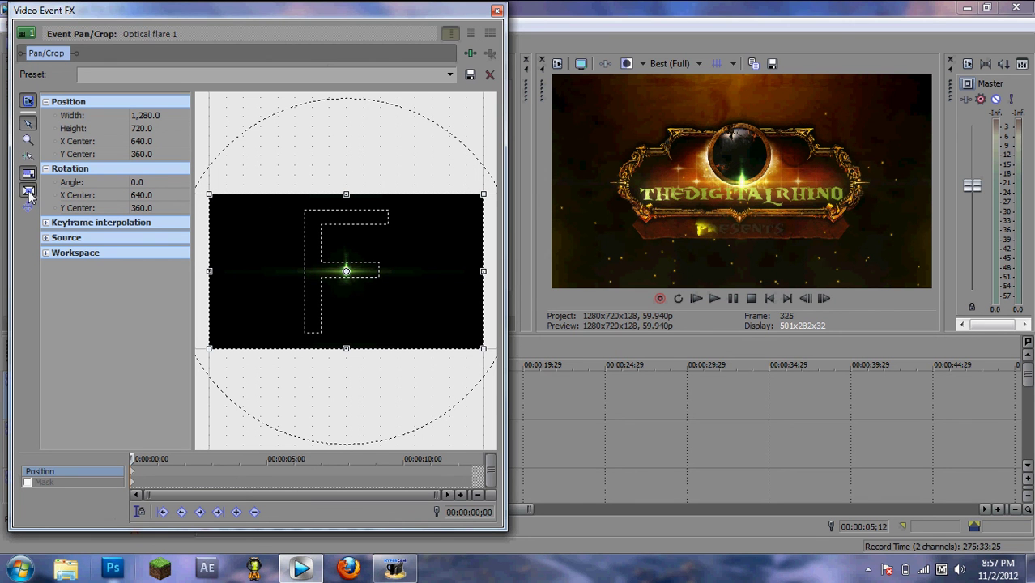
drag(204, 191, 285, 242)
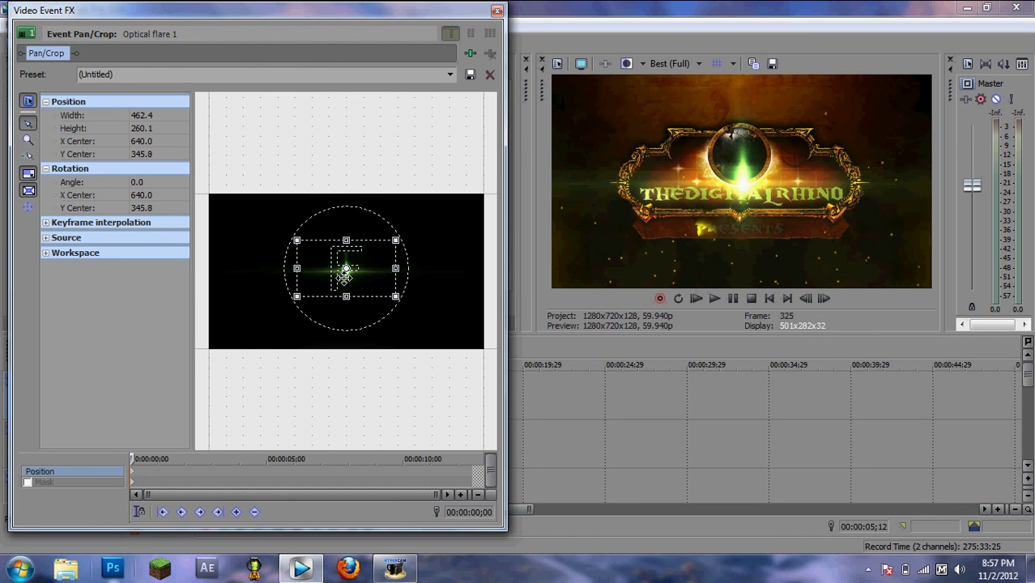
mouse_move(345, 275)
mouse_down()
mouse_move(344, 298)
mouse_move(344, 286)
mouse_move(301, 307)
mouse_move(335, 285)
mouse_up()
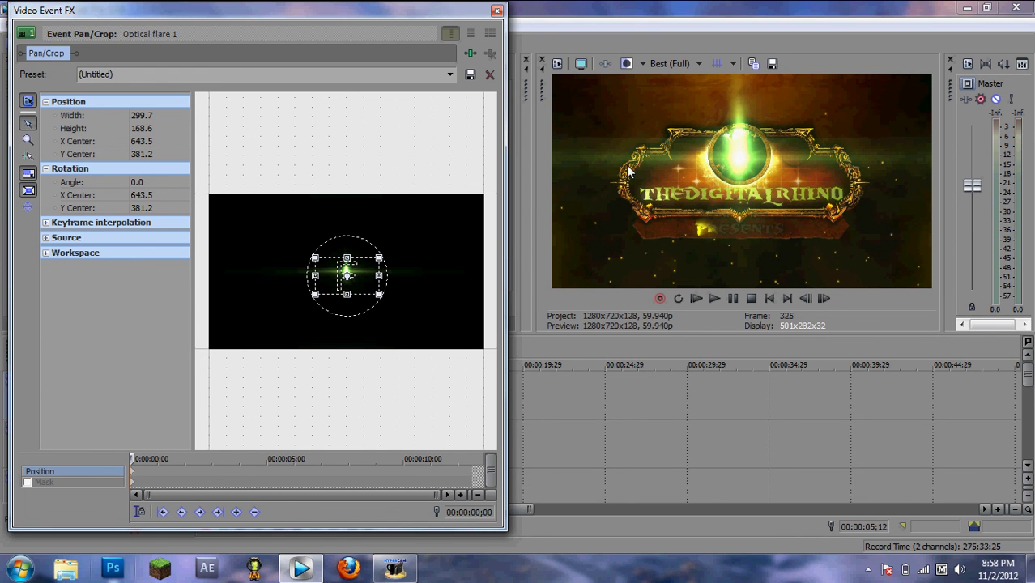
- Insert a new top video track and place optical flare 3.avi at the start of the timeline
click(497, 10)
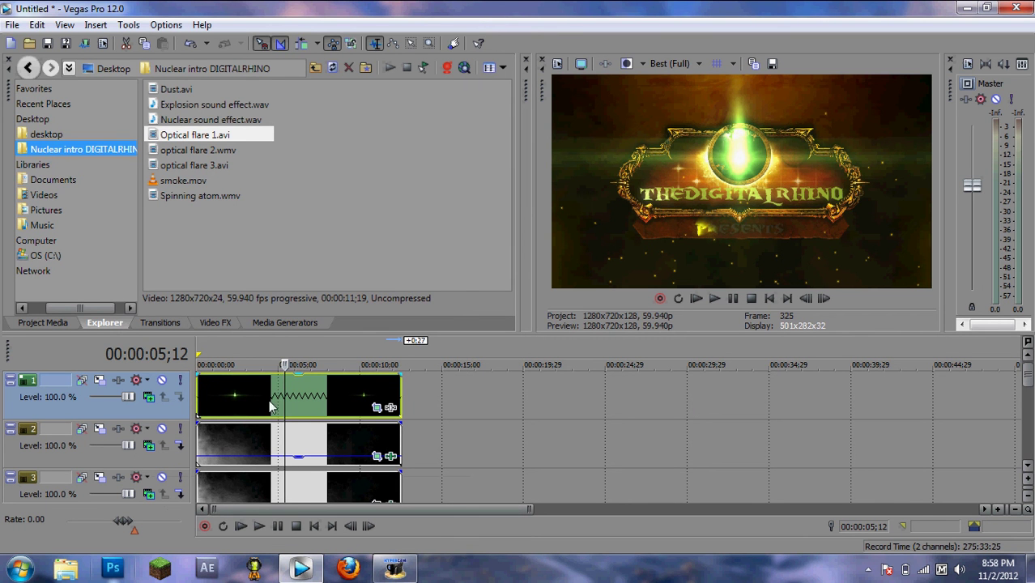
drag(289, 397, 320, 397)
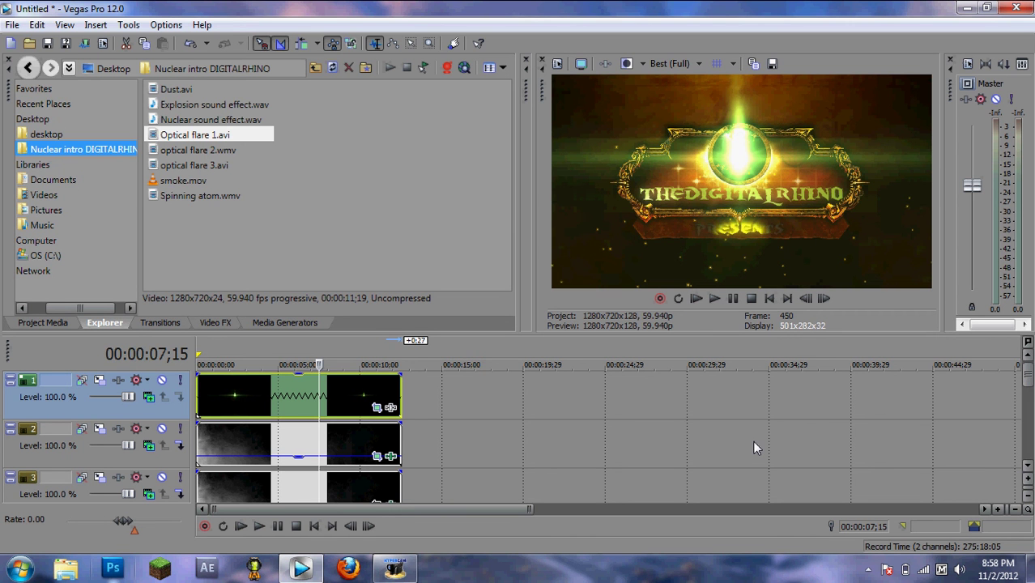
key(ctrl+z)
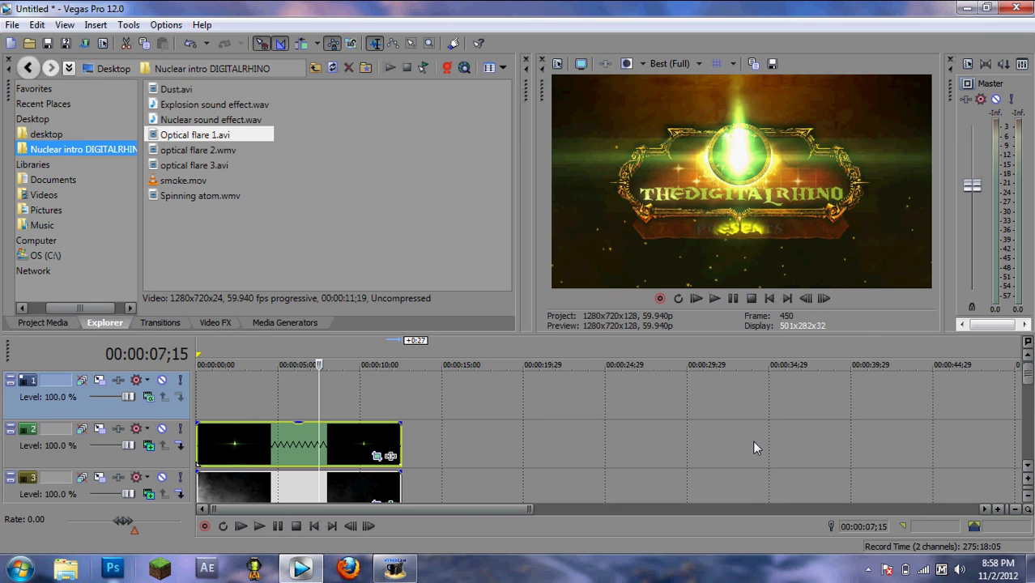
click(211, 152)
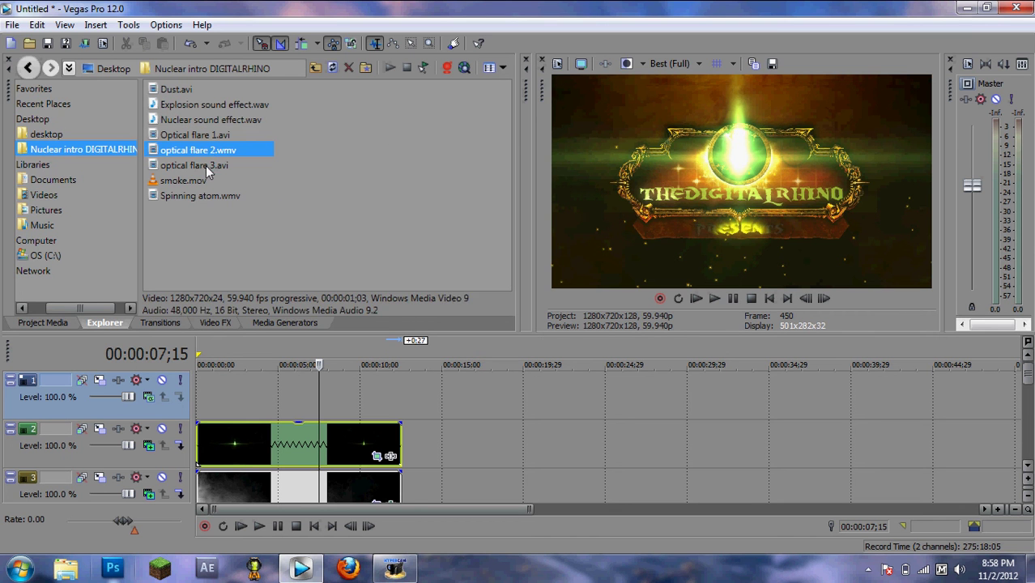
click(207, 166)
drag(245, 249, 209, 392)
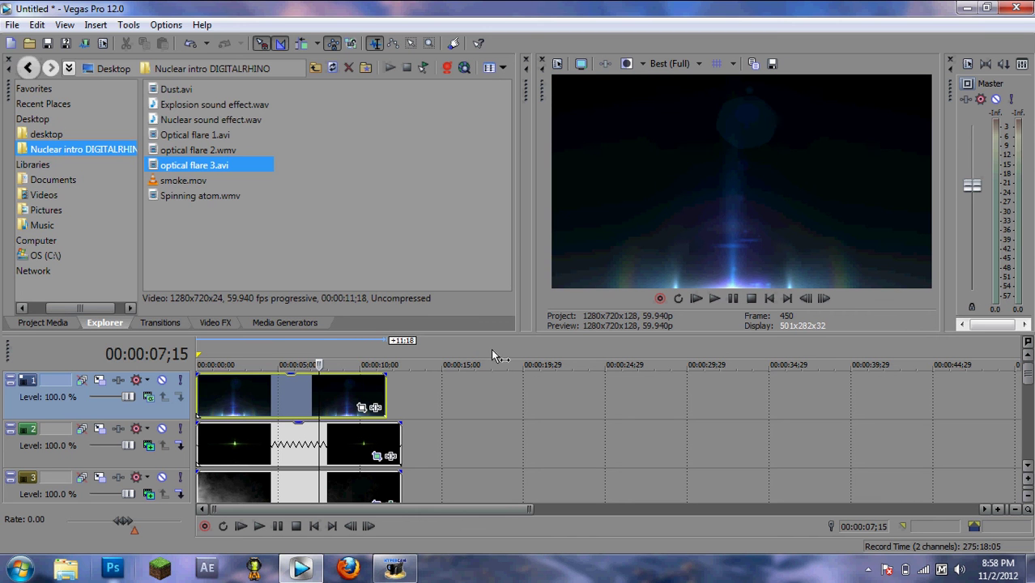
- Set the optical flare 3 track's compositing mode to Add and lower the clip's opacity to roughly a quarter
click(148, 397)
click(202, 197)
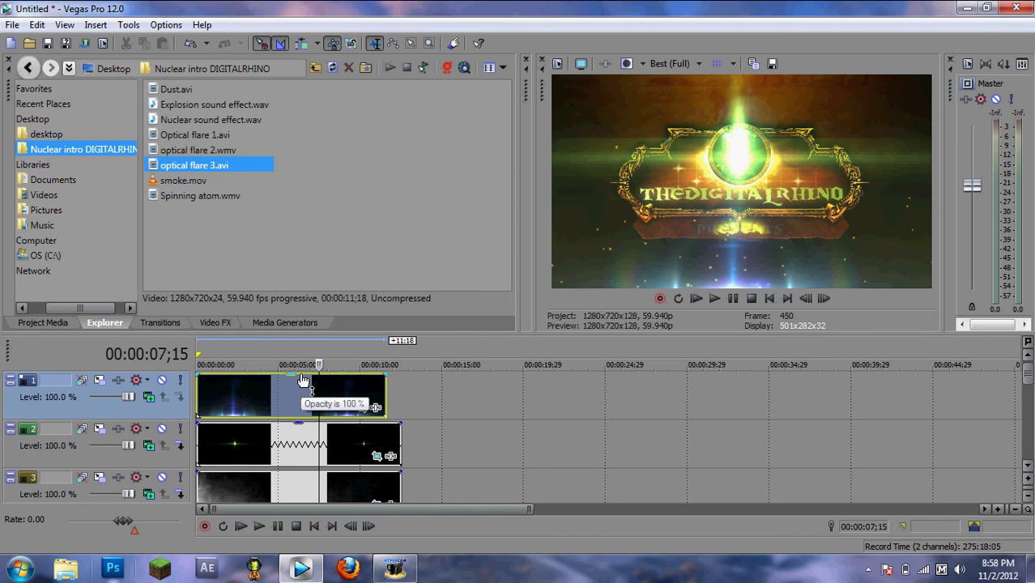
drag(303, 382, 308, 419)
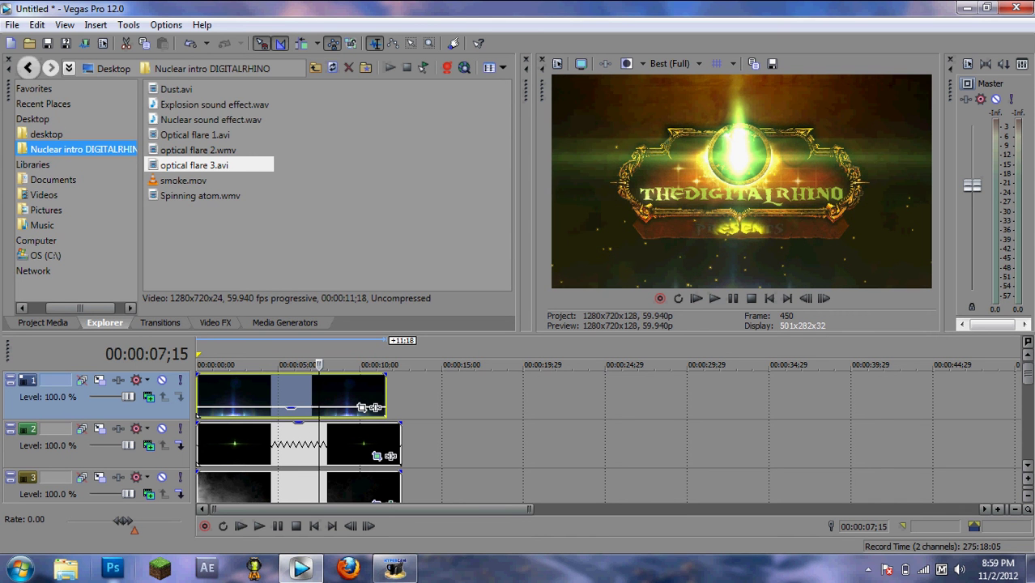
- Move the optical flare 3 track directly below the two smoke tracks and inspect the intro at 00:00:04;03
drag(1028, 371, 1030, 397)
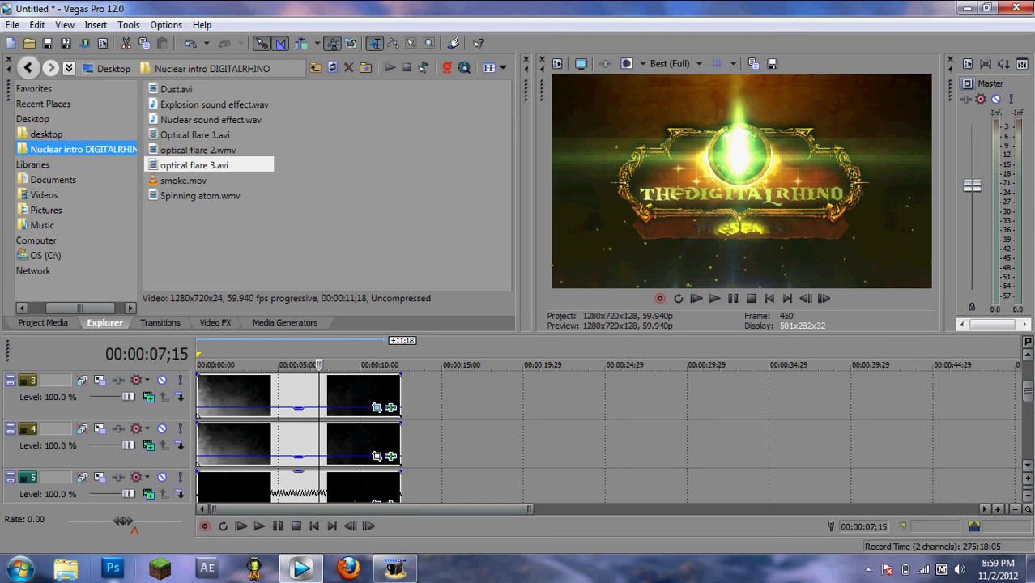
drag(1030, 395, 1031, 385)
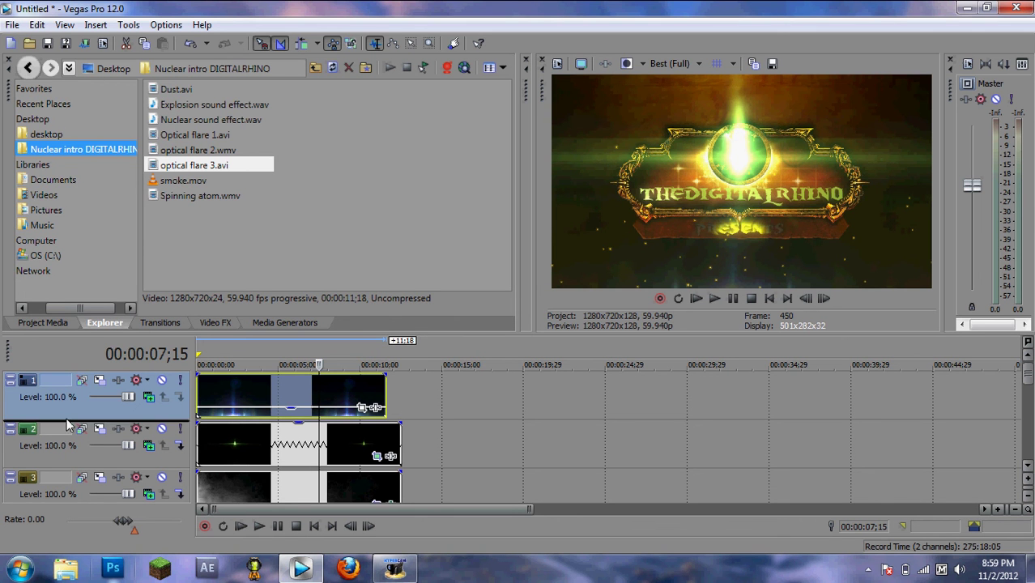
scroll(68, 486, down, 3)
drag(70, 546, 81, 432)
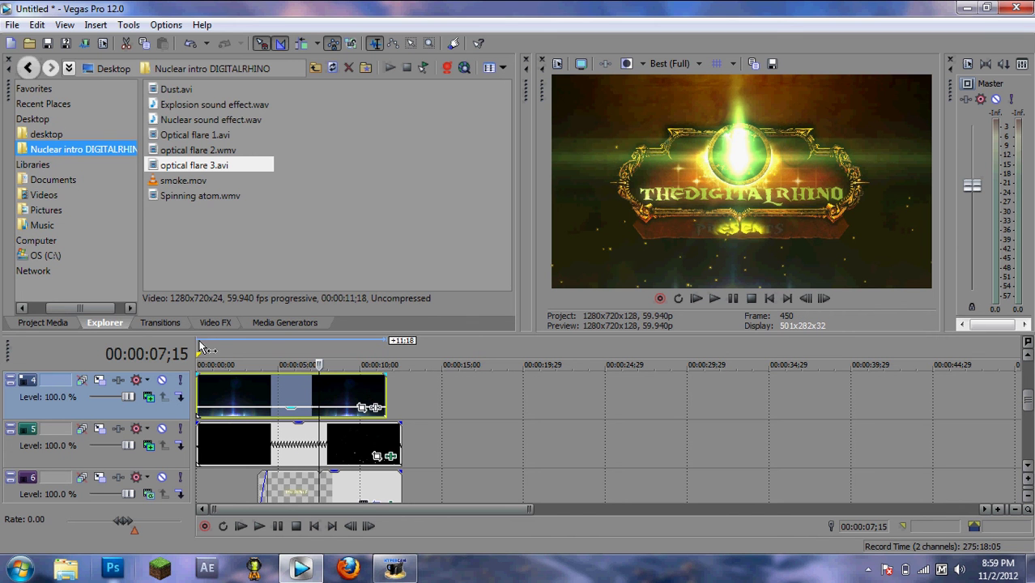
click(262, 349)
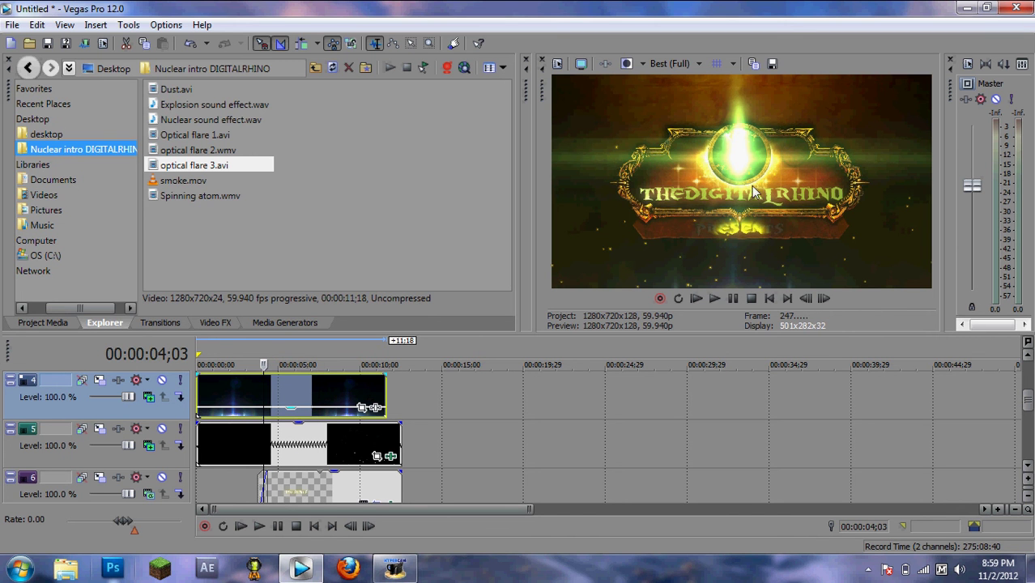
- Move the green Optical flare 1 track directly below the two smoke tracks and inspect the intro up to 00:00:10;16
click(1029, 383)
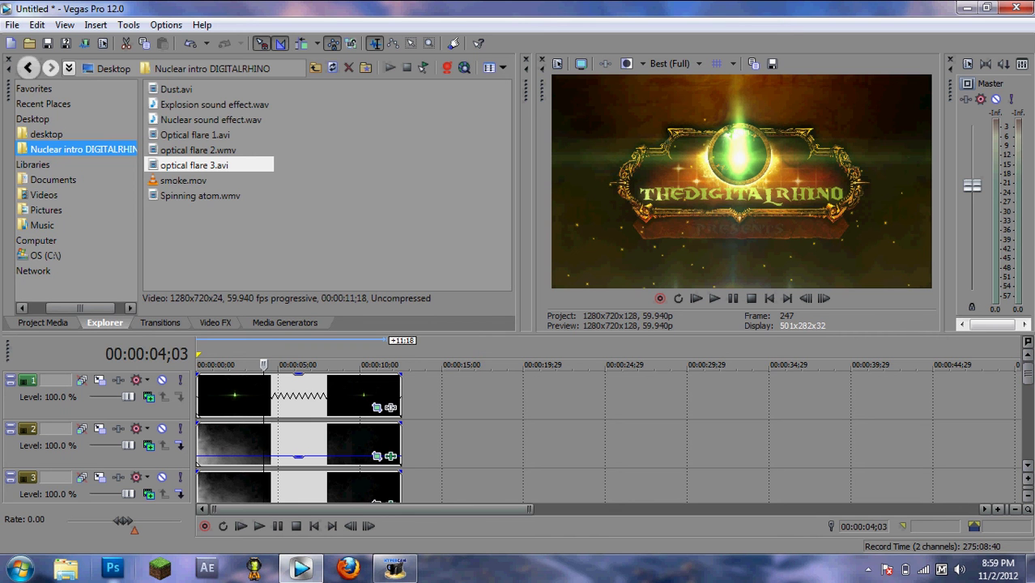
click(1028, 468)
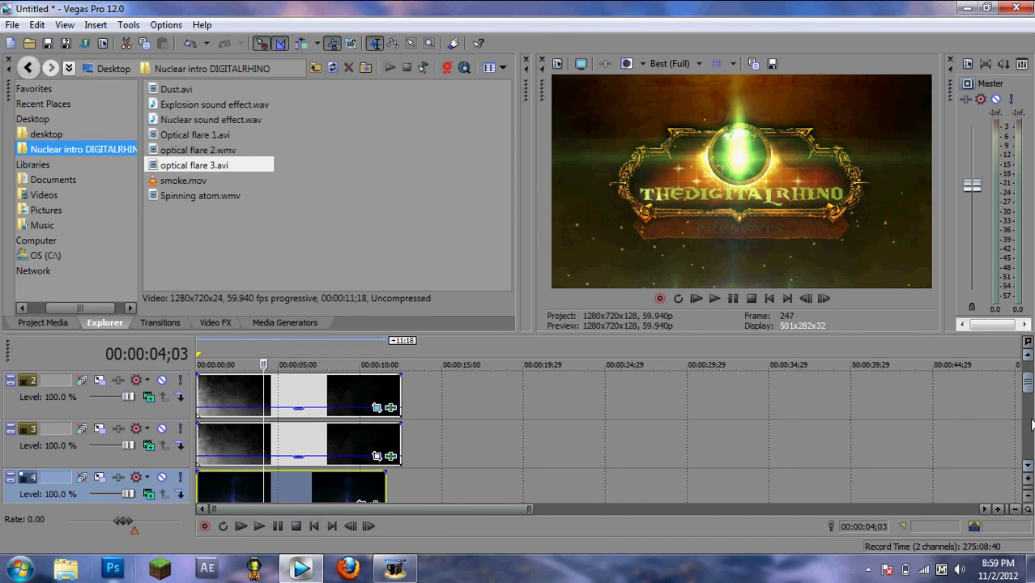
click(1028, 354)
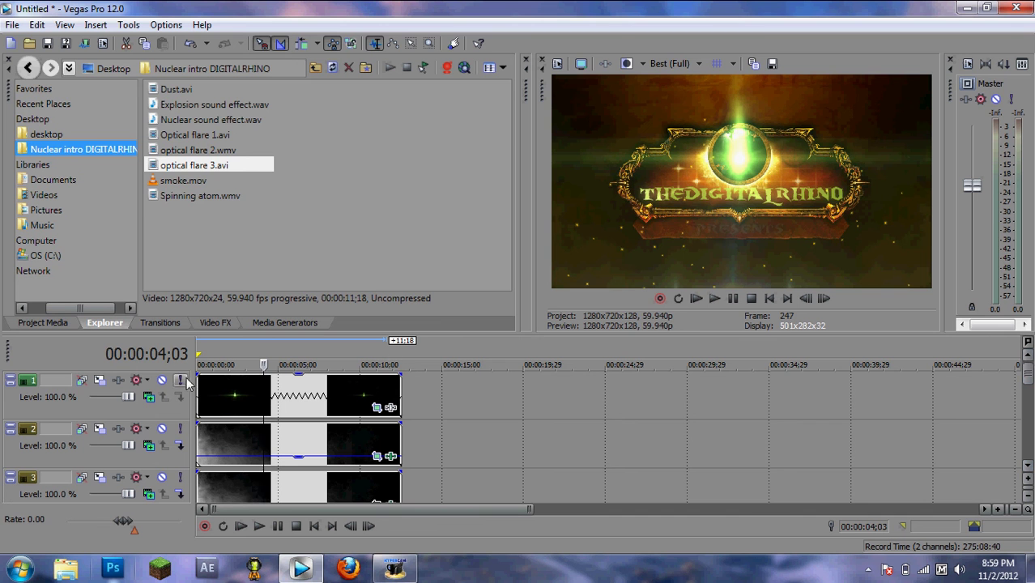
click(79, 403)
scroll(78, 437, down, 3)
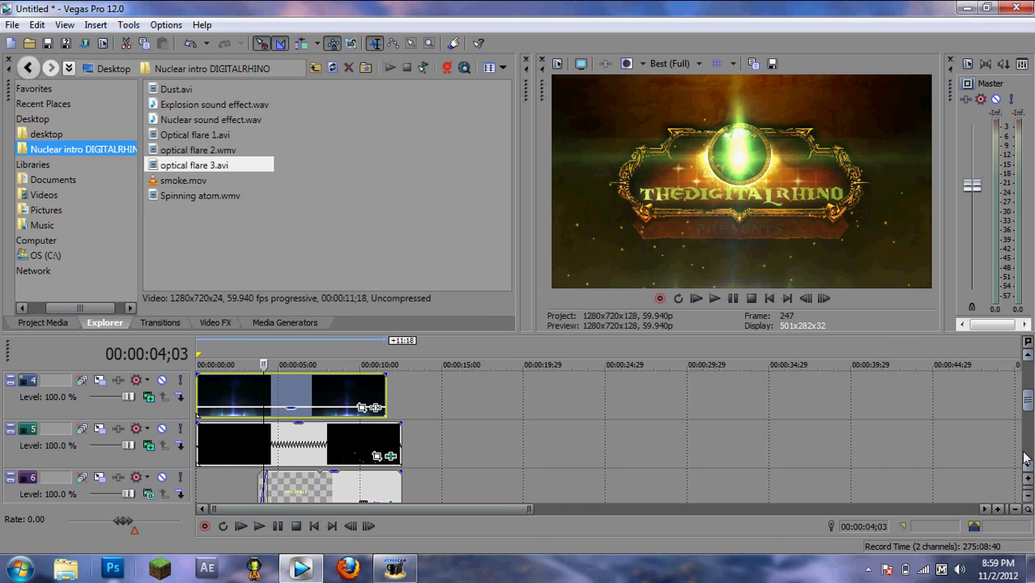
drag(1026, 405, 1025, 378)
drag(265, 380, 368, 389)
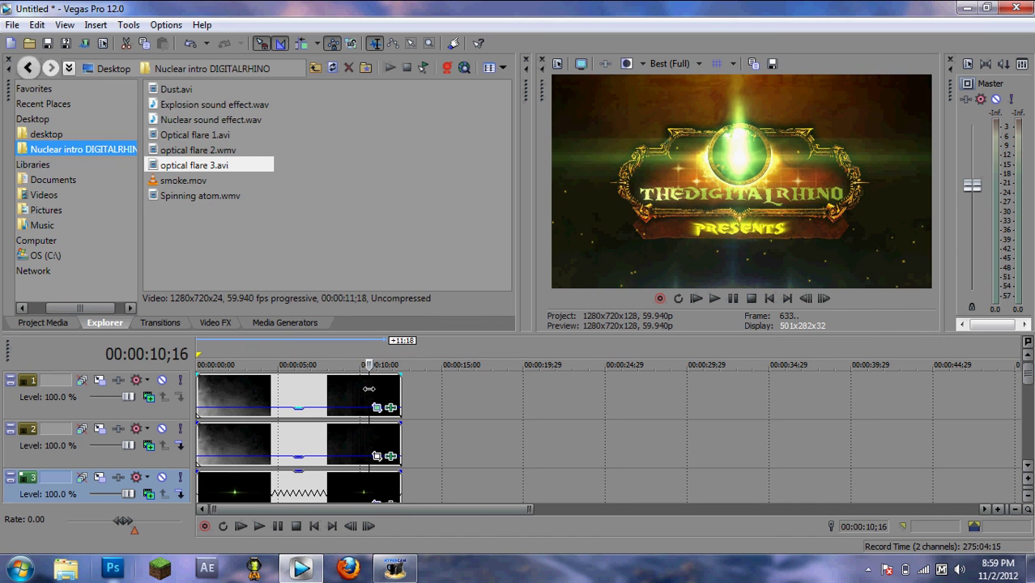